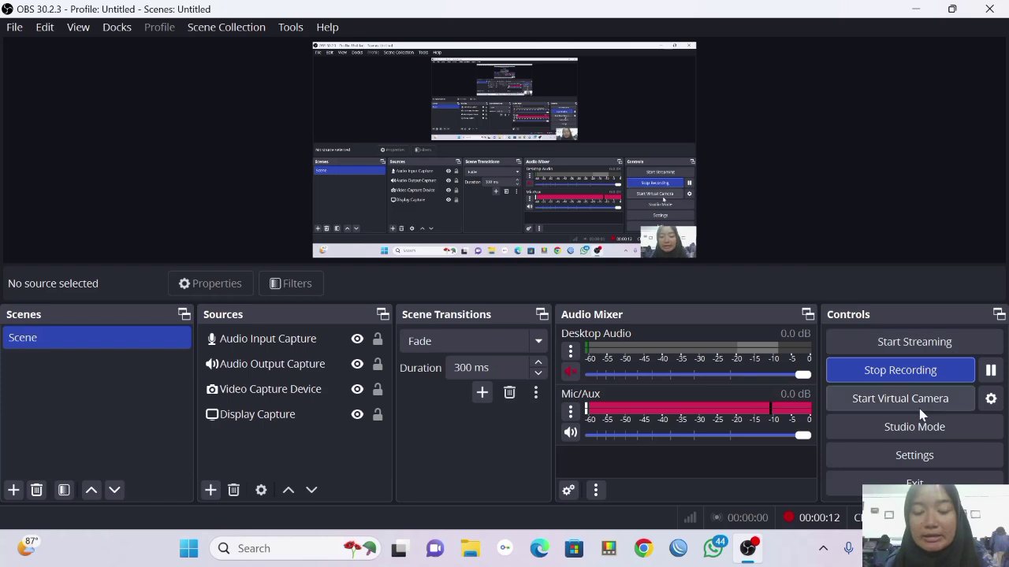
# Bring the WinBox window to the front while OBS keeps recording.
pyautogui.click(678, 549)
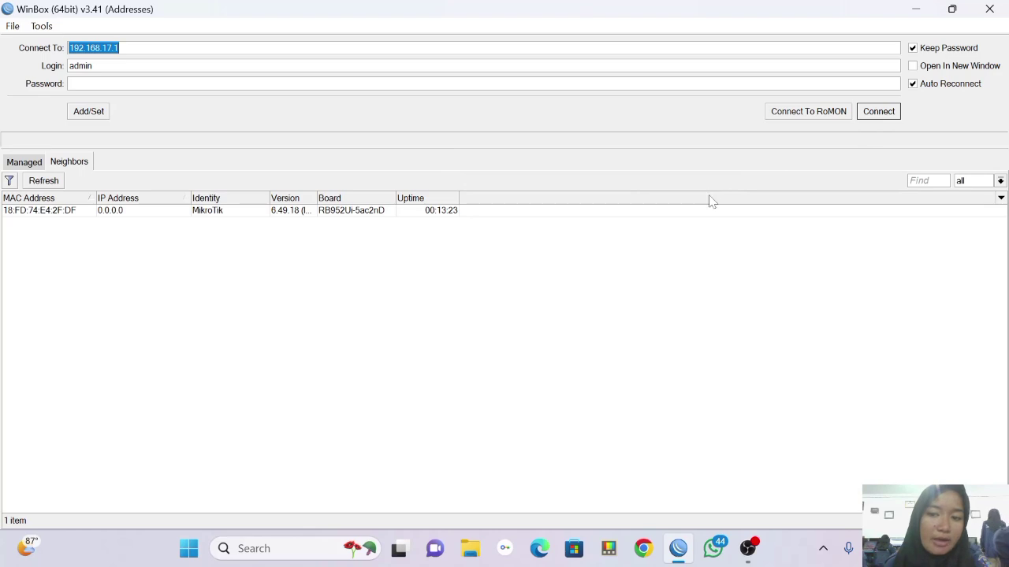
# Log into the neighbouring RB952Ui-5ac2nD MikroTik router by its MAC address and list its interfaces.
pyautogui.click(745, 210)
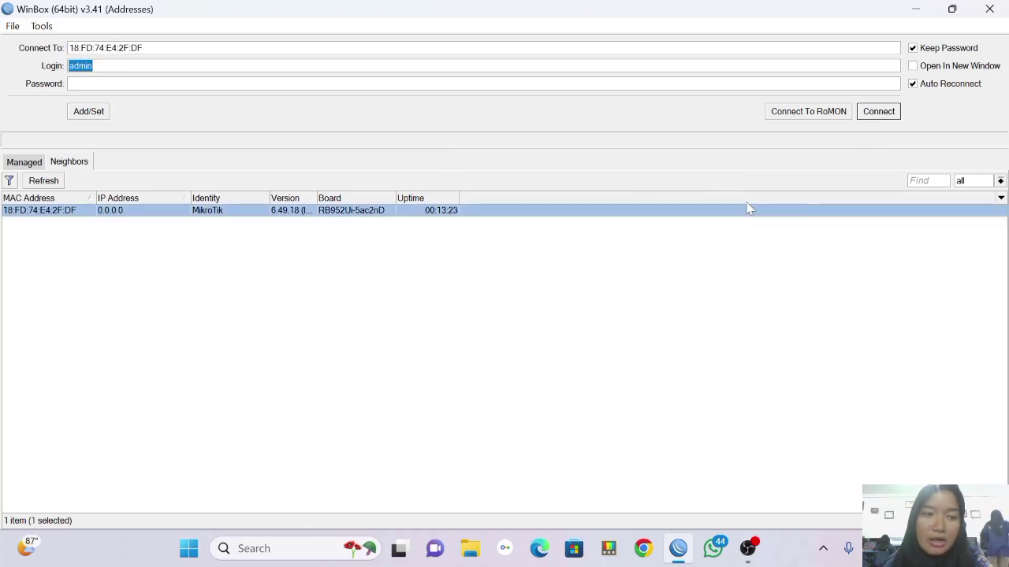
pyautogui.click(881, 111)
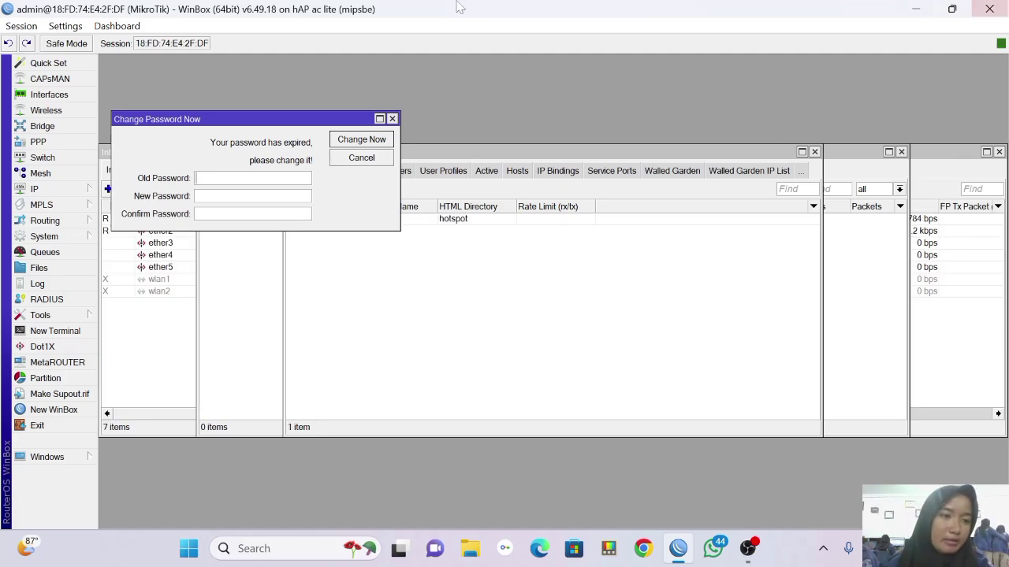
pyautogui.click(66, 94)
# Give the ether1 interface the comment INET.
pyautogui.click(142, 220)
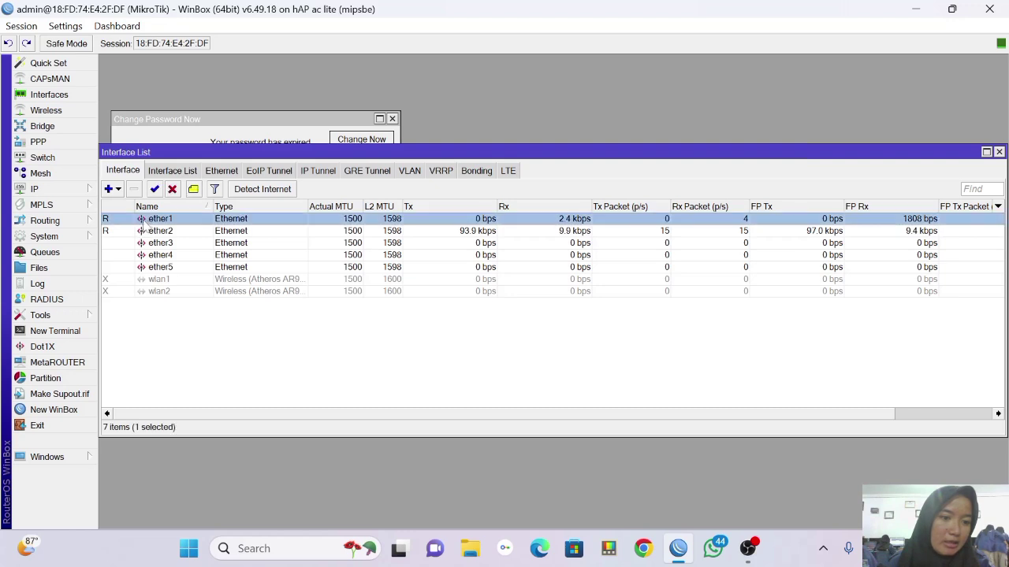
pyautogui.click(194, 189)
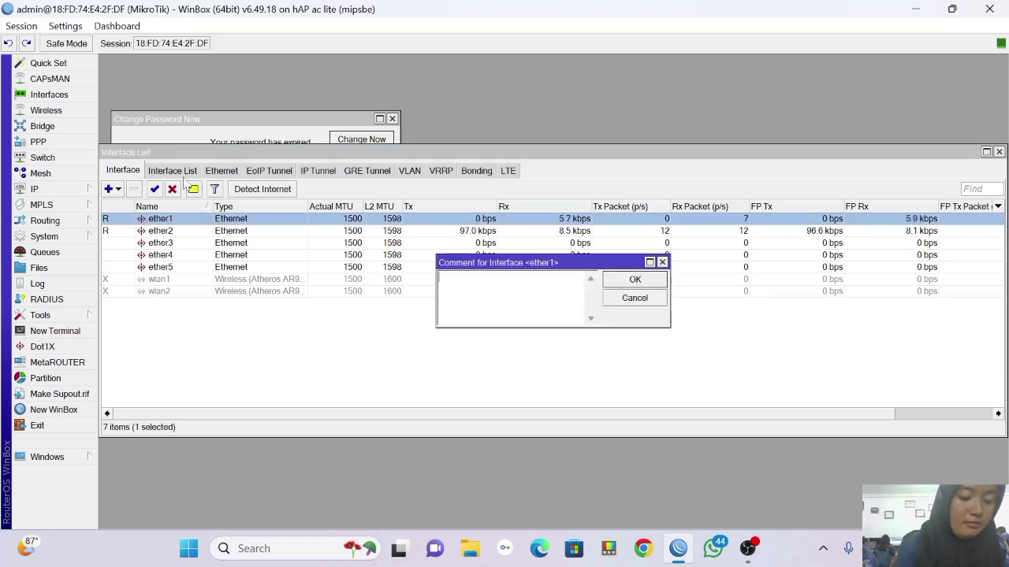
pyautogui.write('N')
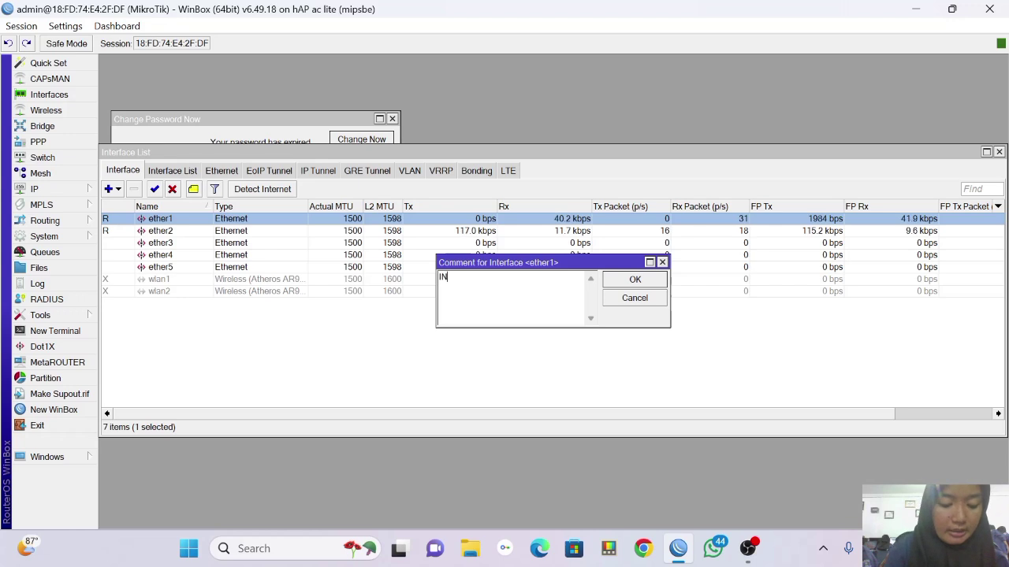
pyautogui.write('ET')
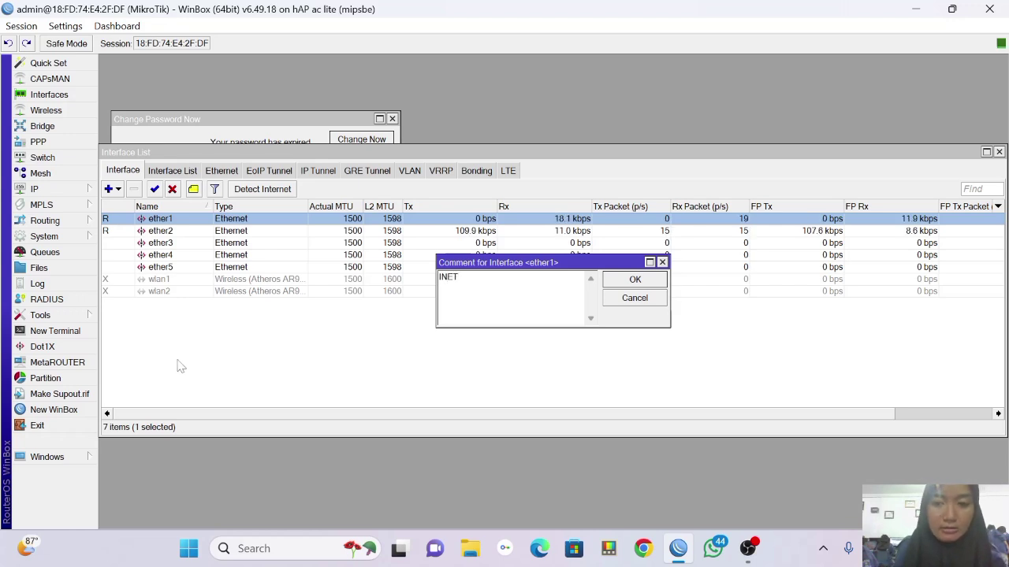
pyautogui.click(666, 363)
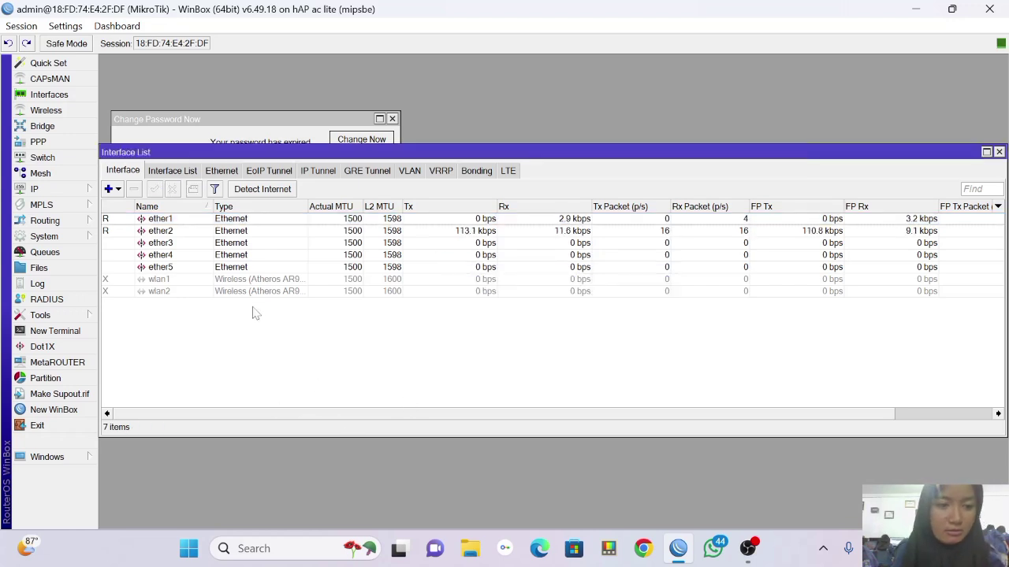
pyautogui.click(204, 221)
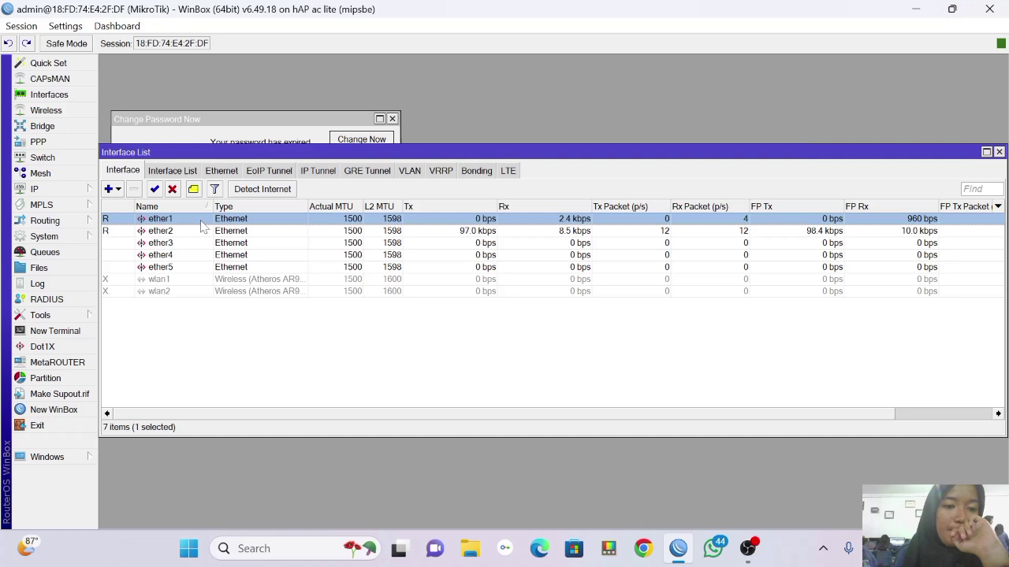
pyautogui.click(193, 190)
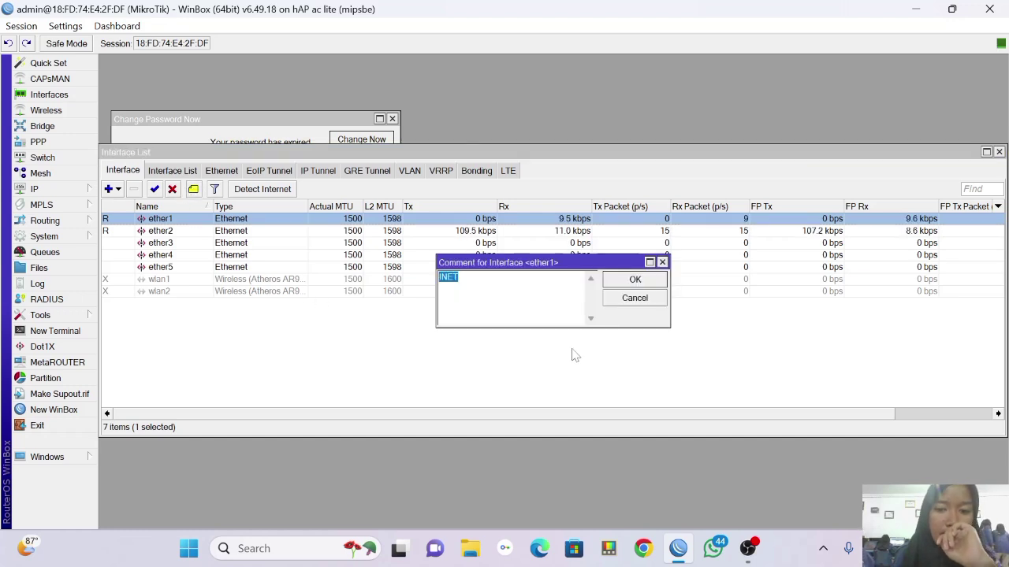
pyautogui.click(633, 280)
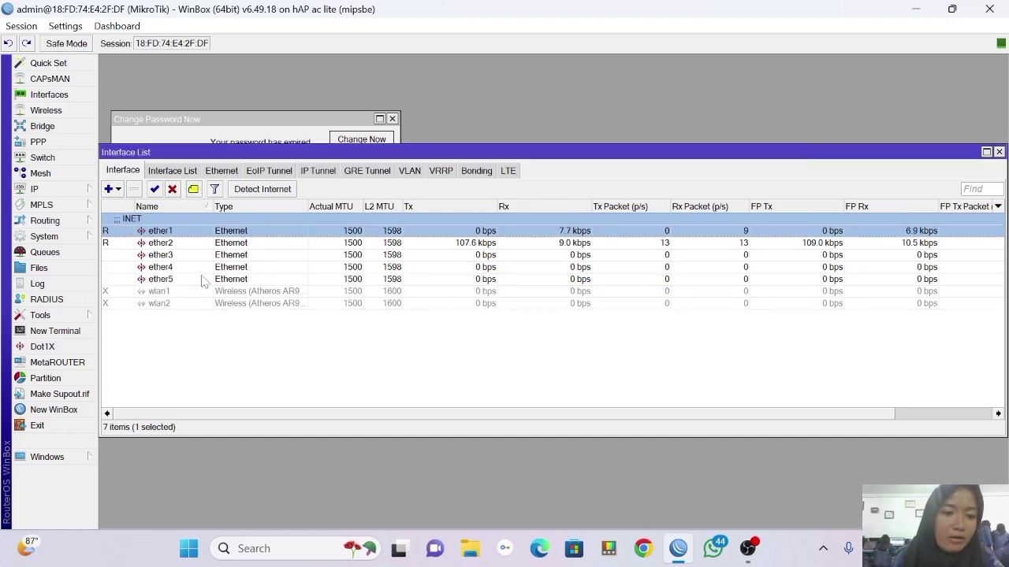
# Comment ether2 as LAN and ether3 as AP.
pyautogui.click(189, 243)
pyautogui.click(193, 190)
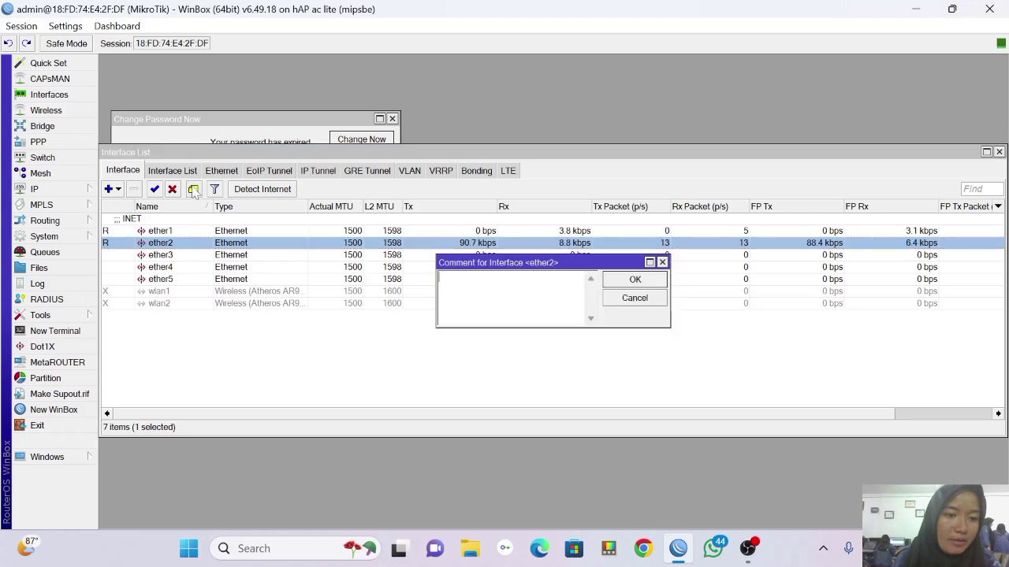
pyautogui.write('L')
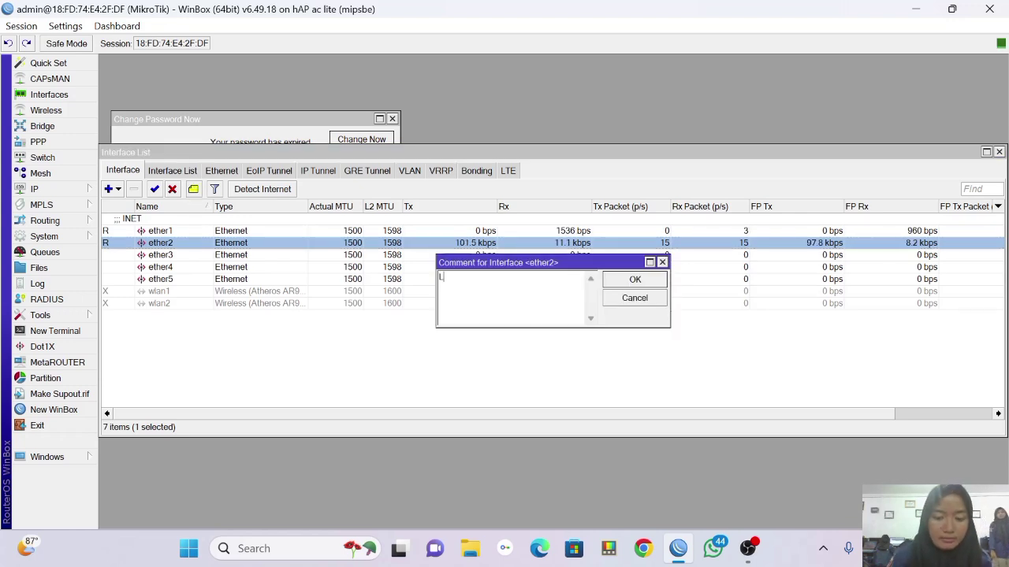
pyautogui.write('AN')
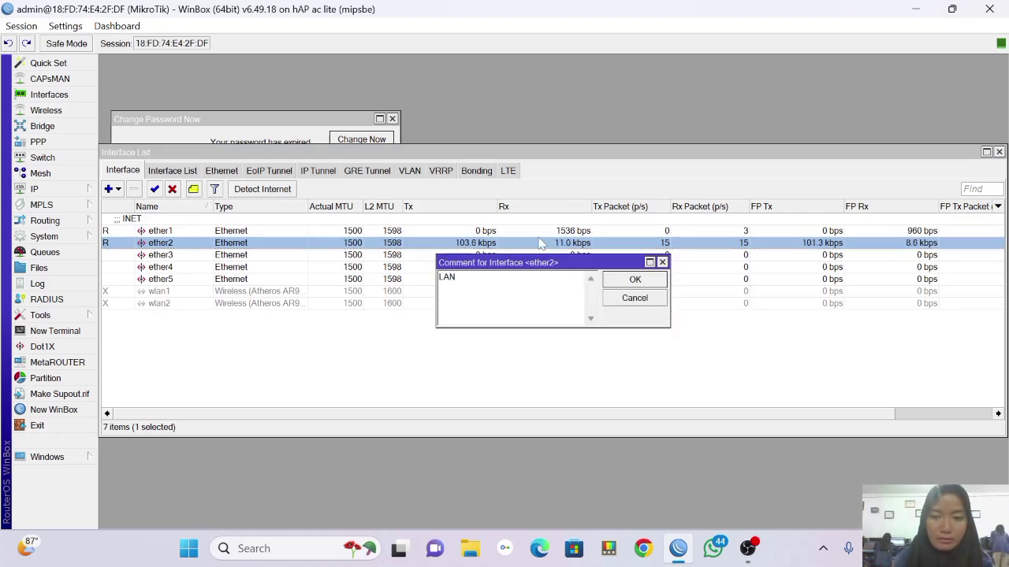
pyautogui.click(627, 282)
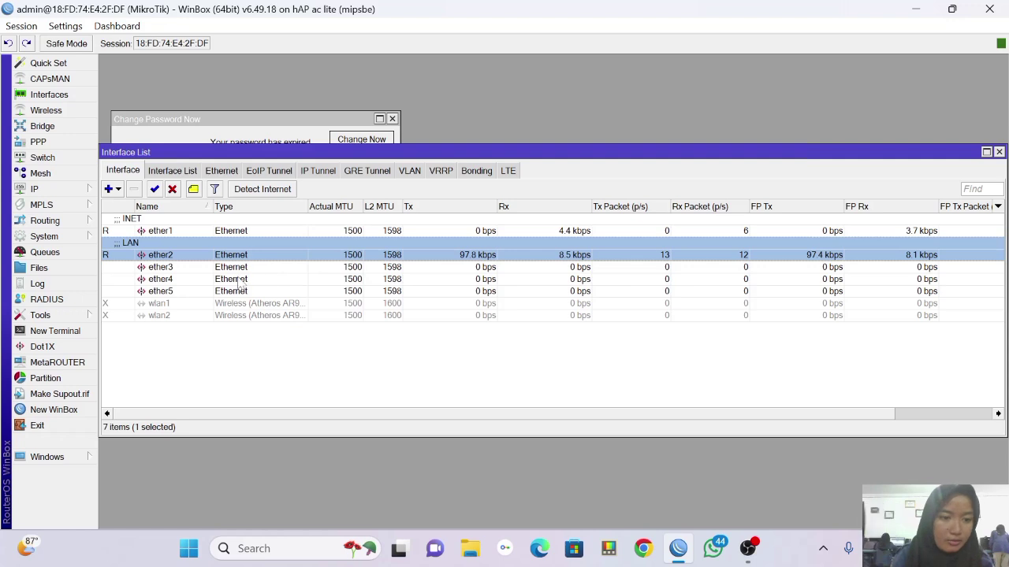
pyautogui.click(236, 268)
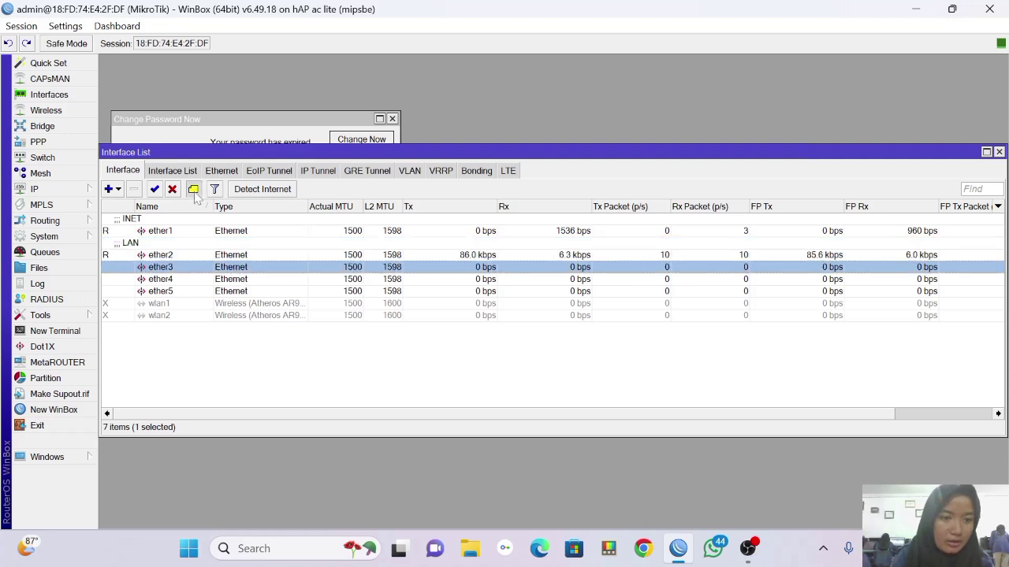
pyautogui.click(194, 191)
pyautogui.write('A')
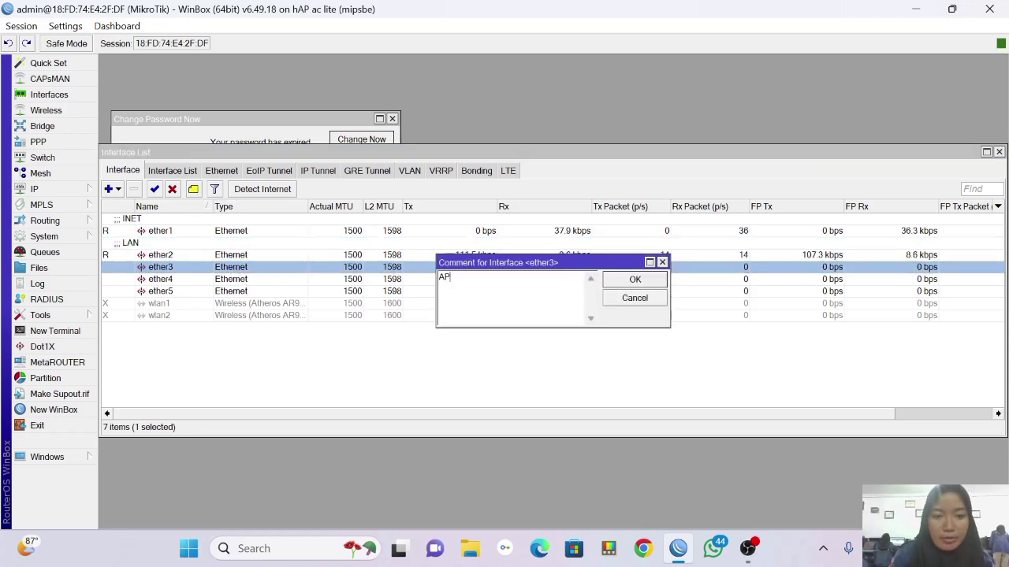
pyautogui.write('P')
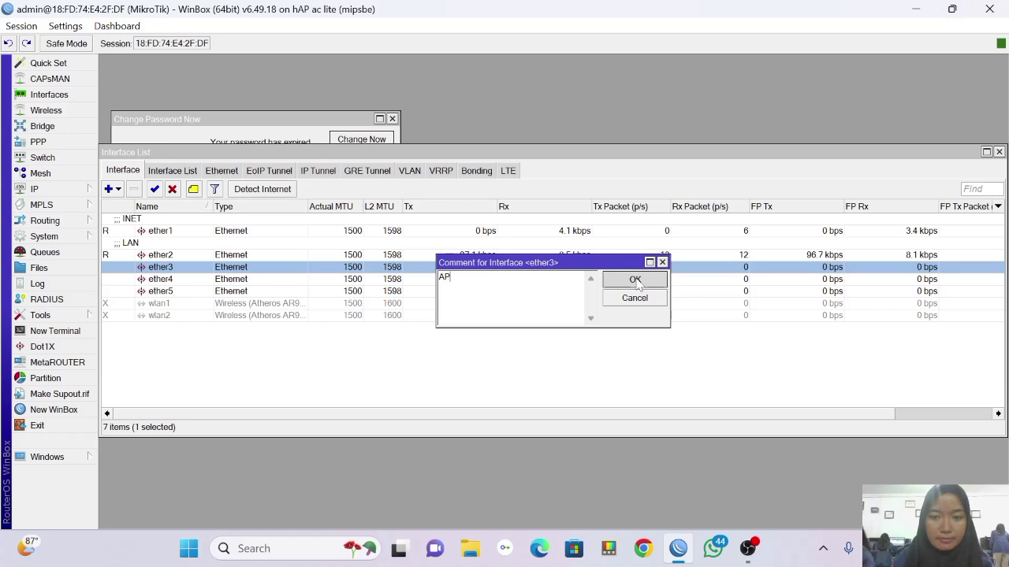
pyautogui.click(635, 281)
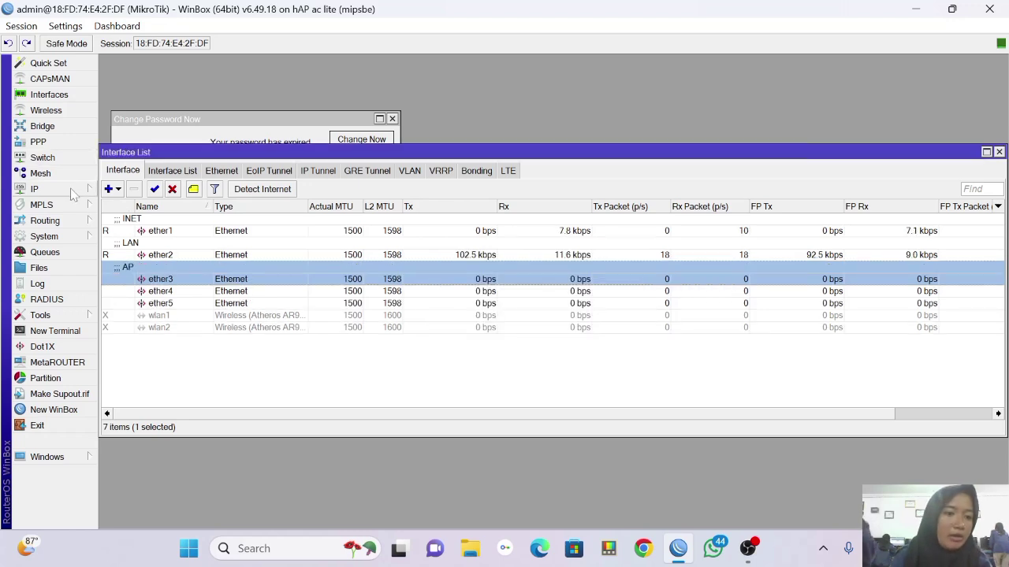
# Replace the MikroTik system identity with the new router name and apply it.
pyautogui.click(72, 237)
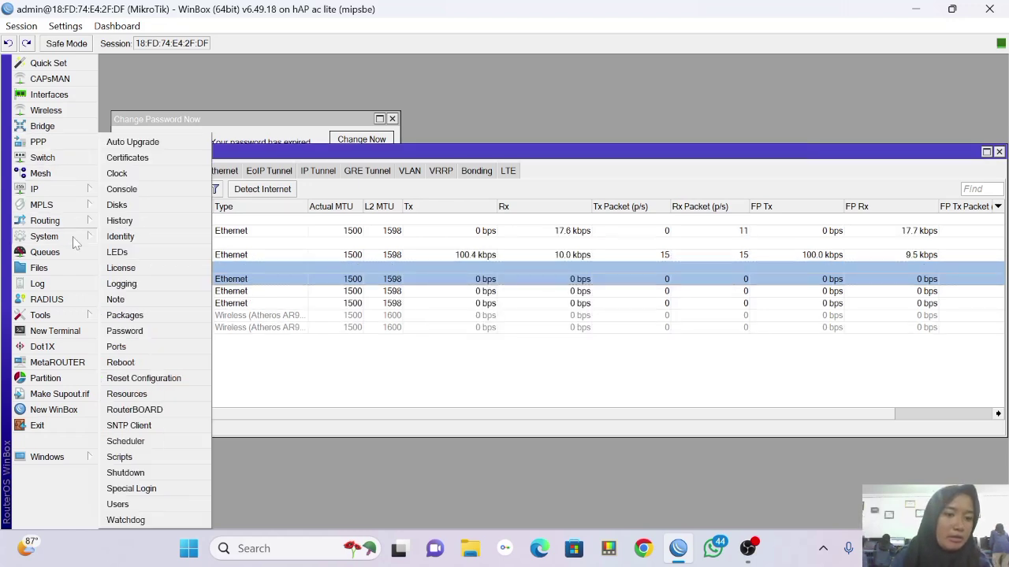
pyautogui.click(161, 238)
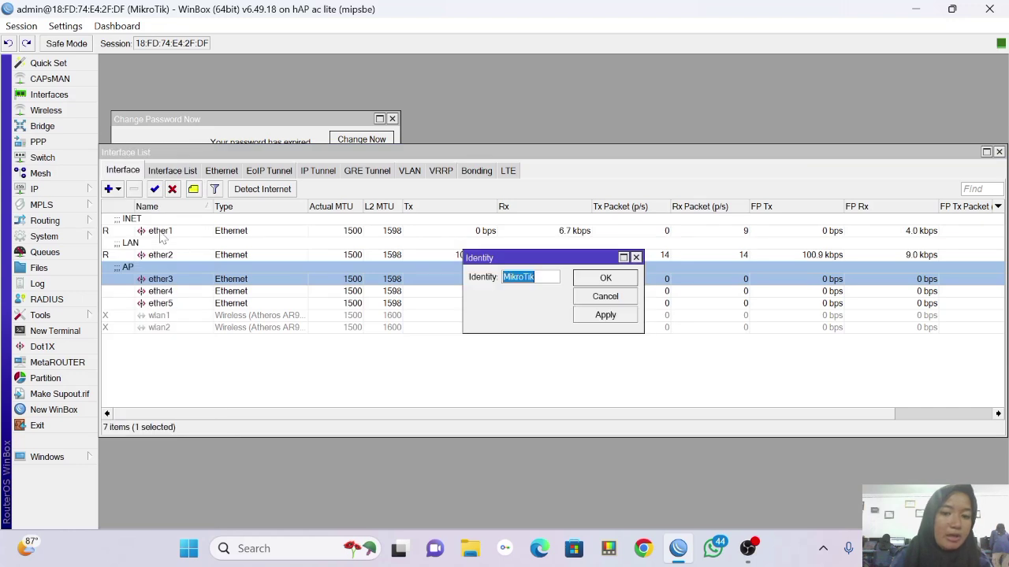
pyautogui.press('BackSpace')
pyautogui.write('AYL')
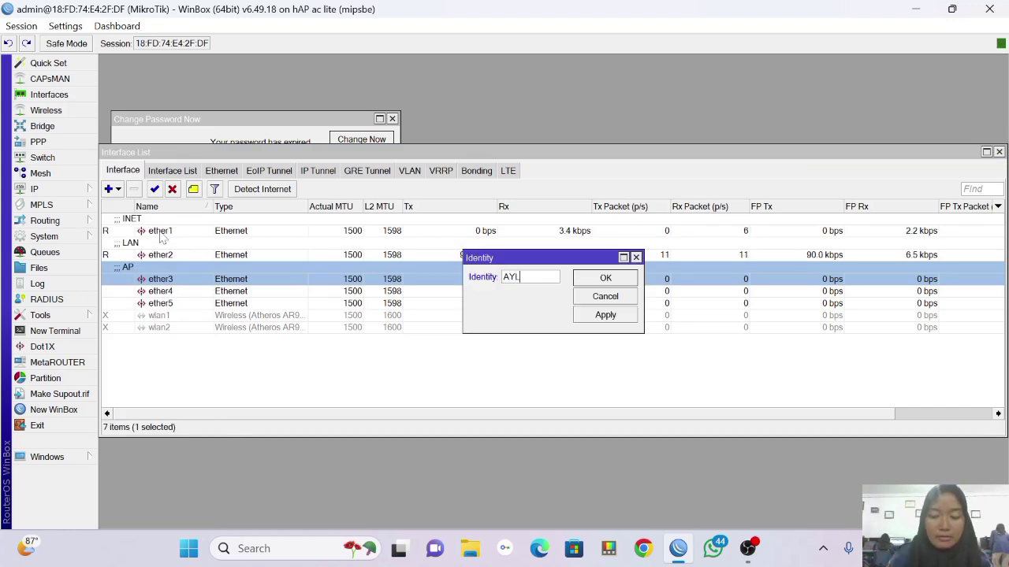
pyautogui.press('BackSpace')
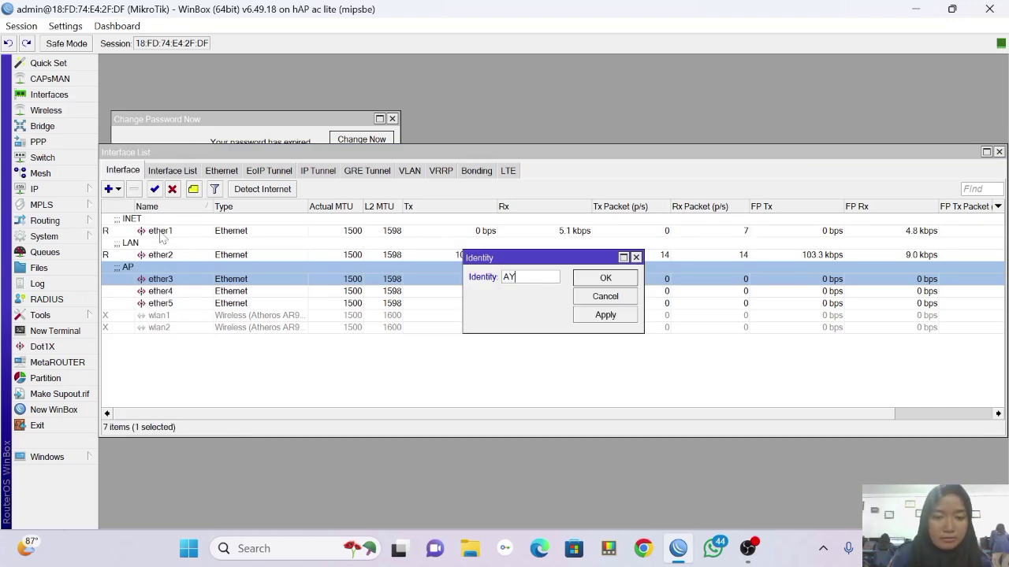
pyautogui.write('a')
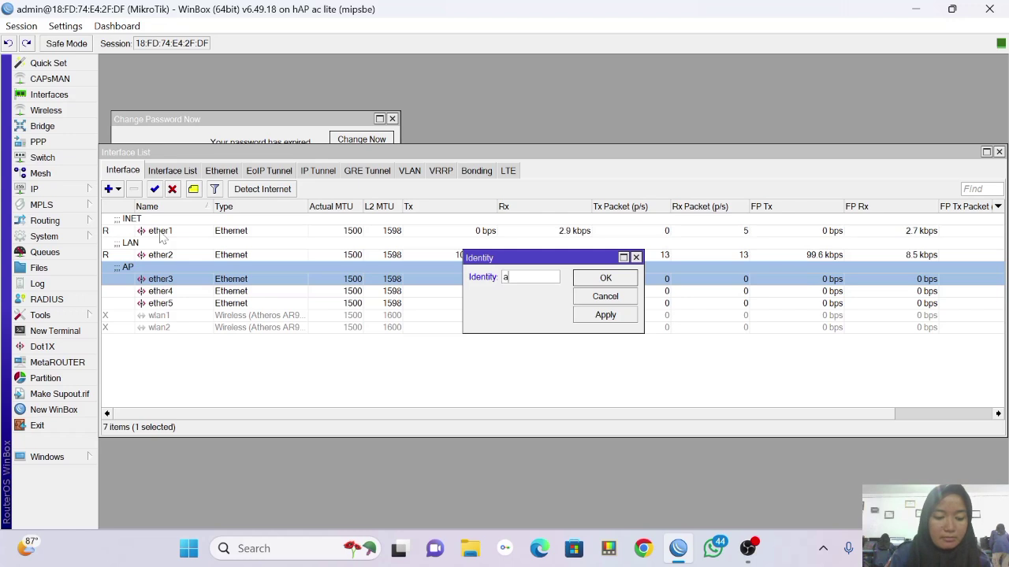
pyautogui.write('yla')
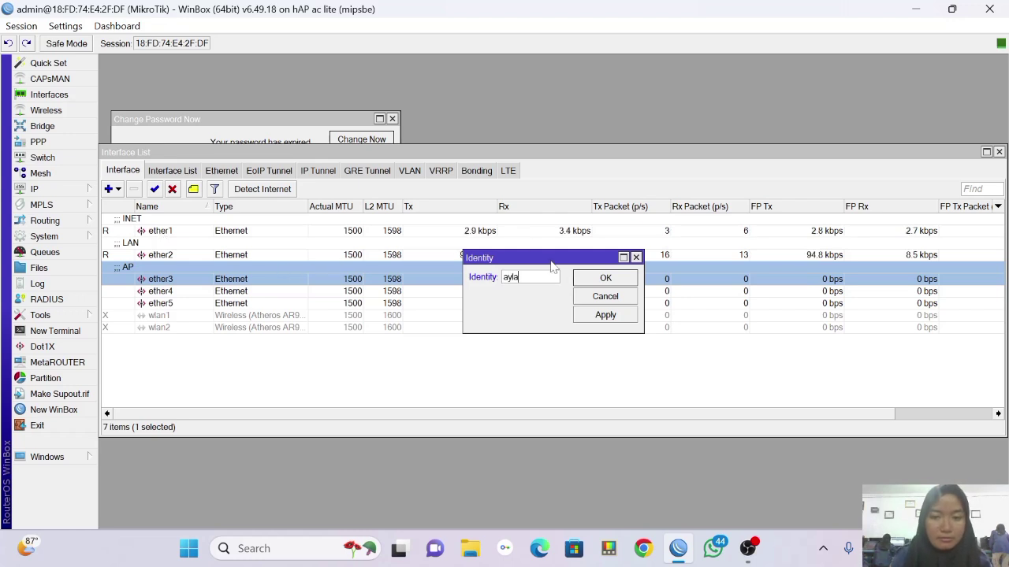
pyautogui.click(618, 314)
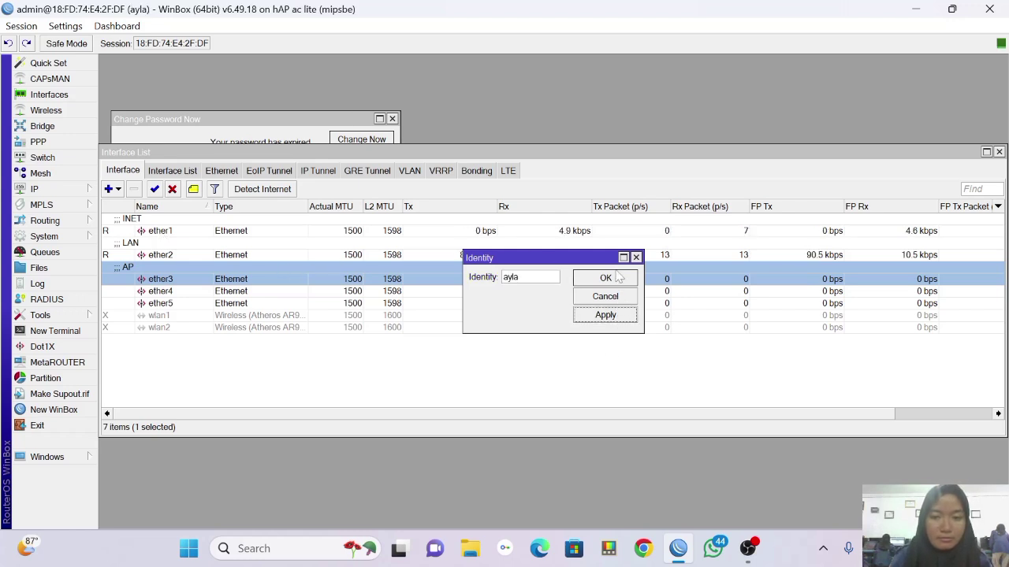
pyautogui.click(619, 278)
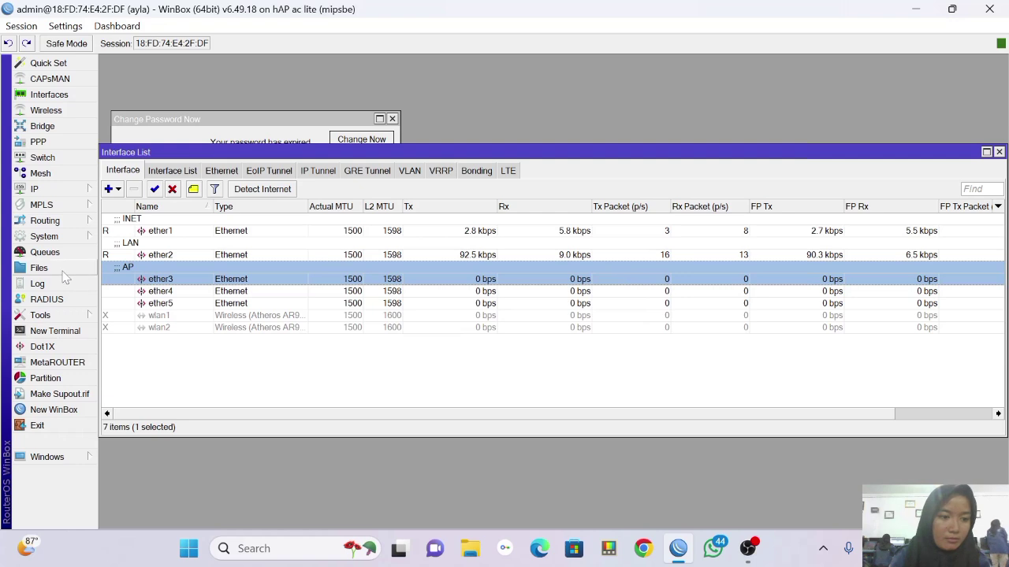
# Try setting a new password for the admin user and dismiss the same-password error.
pyautogui.click(70, 237)
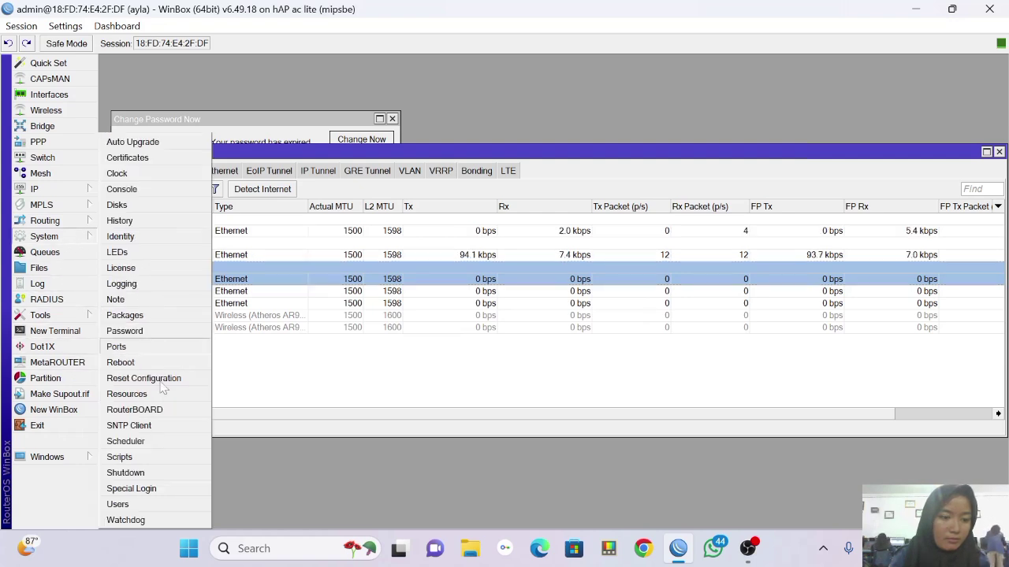
pyautogui.click(152, 507)
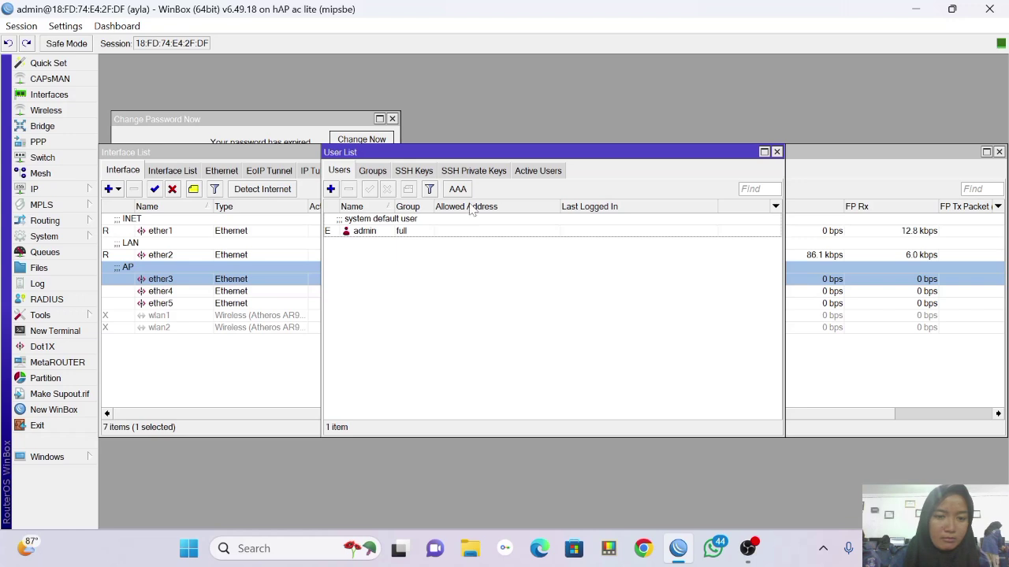
pyautogui.doubleClick(465, 232)
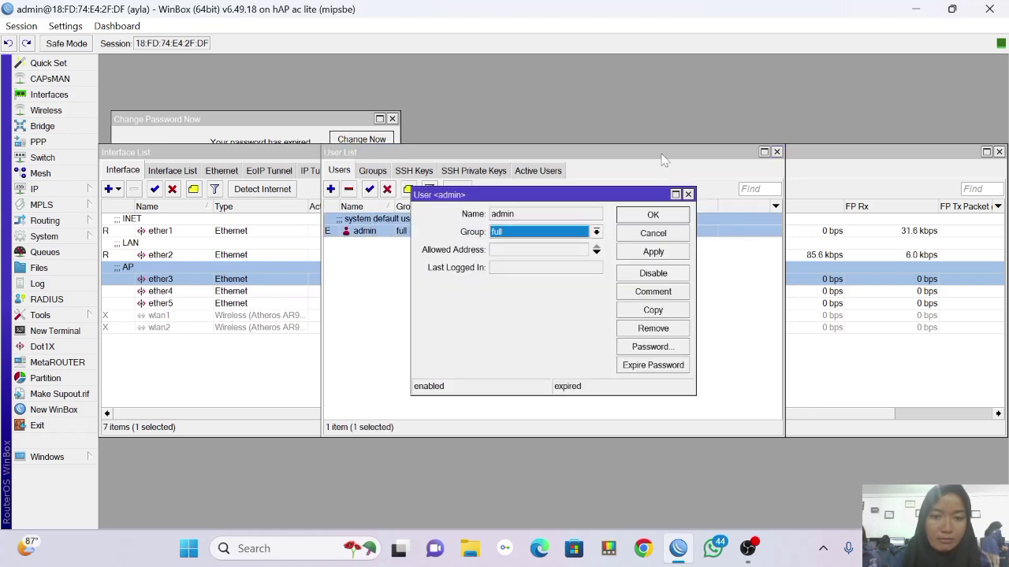
pyautogui.click(651, 347)
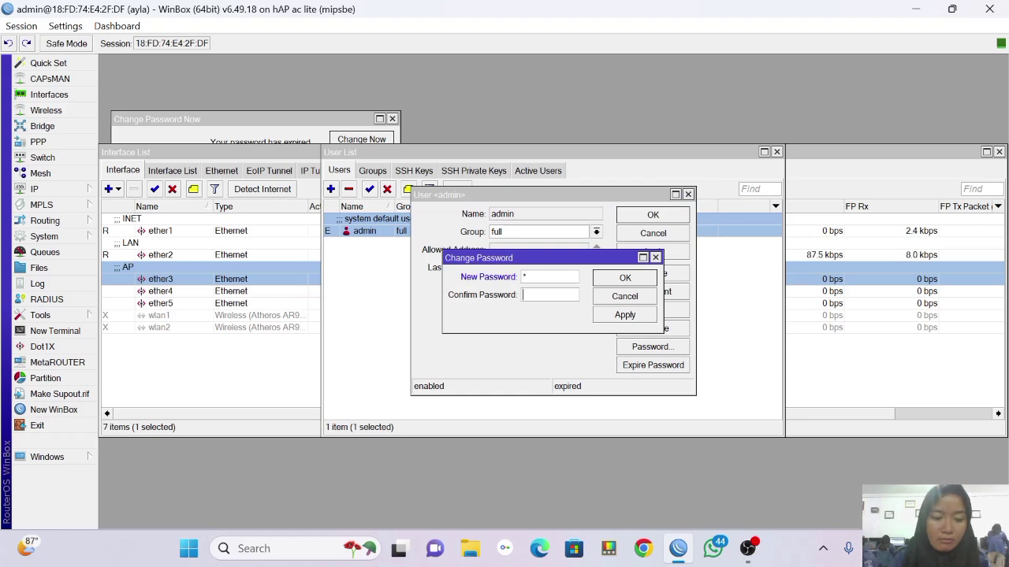
pyautogui.click(626, 315)
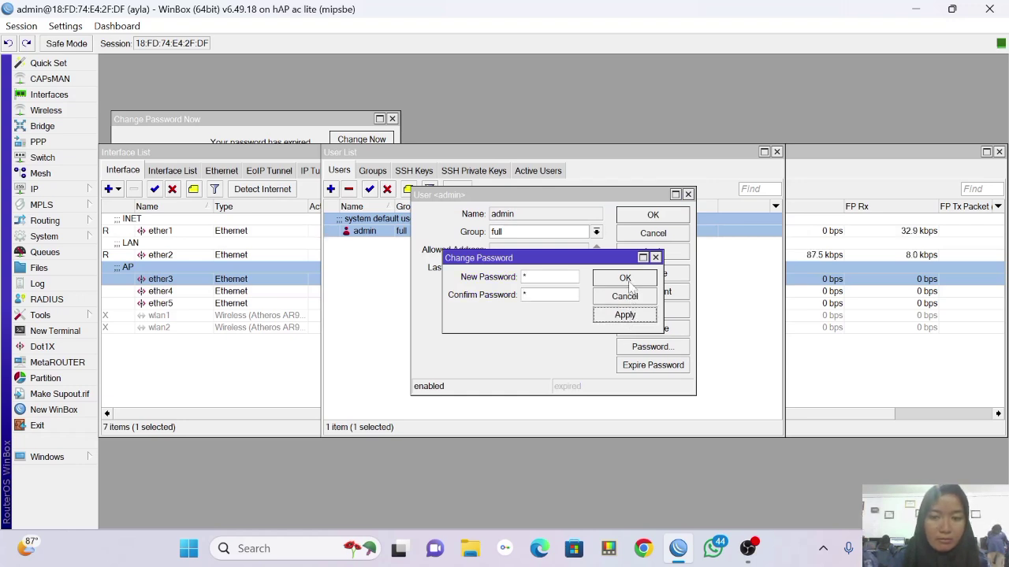
pyautogui.click(628, 282)
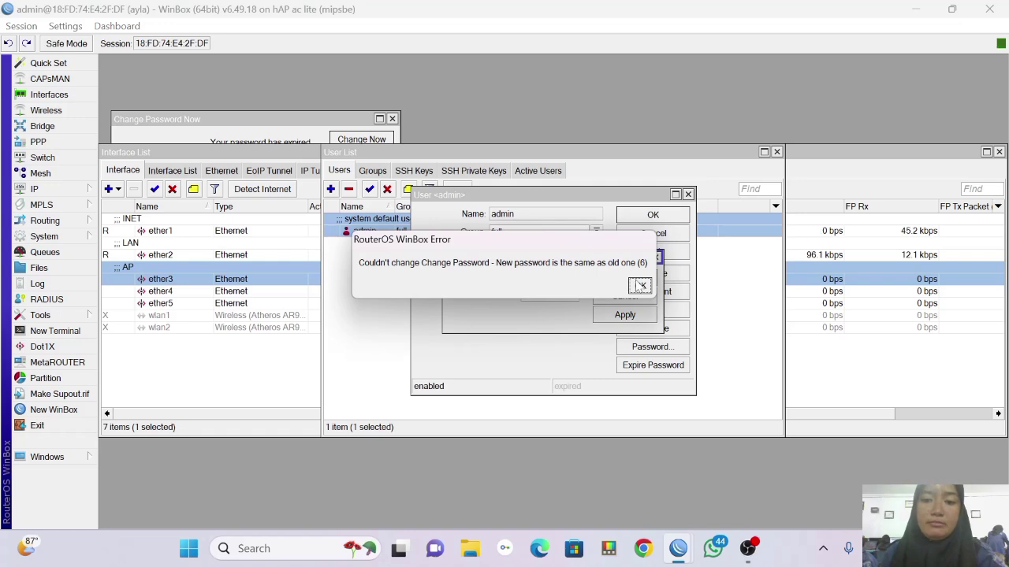
pyautogui.click(639, 285)
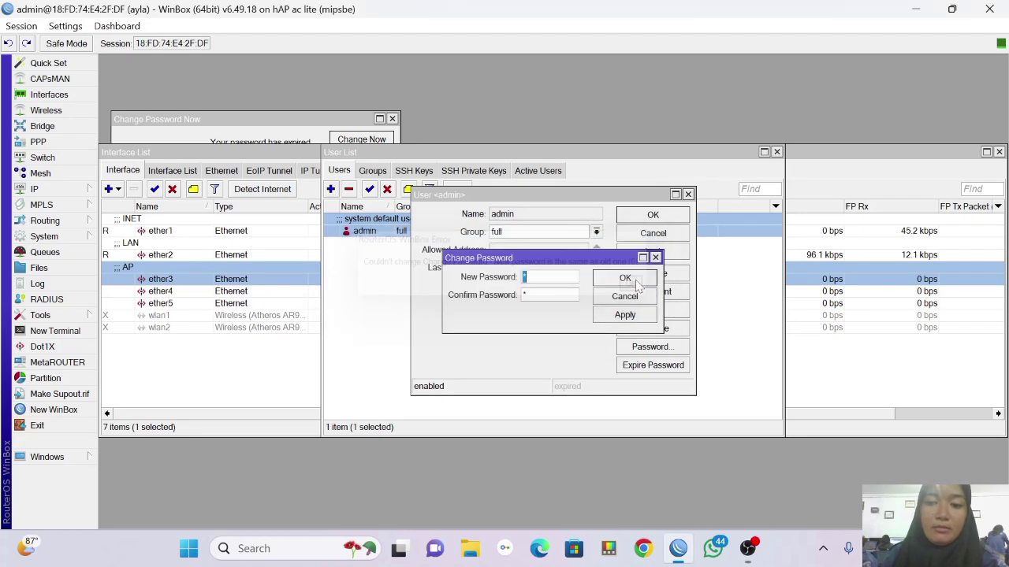
pyautogui.click(63, 190)
# Add a DHCP client on ether1, which gets bound to 172.16.131.11.
pyautogui.click(156, 187)
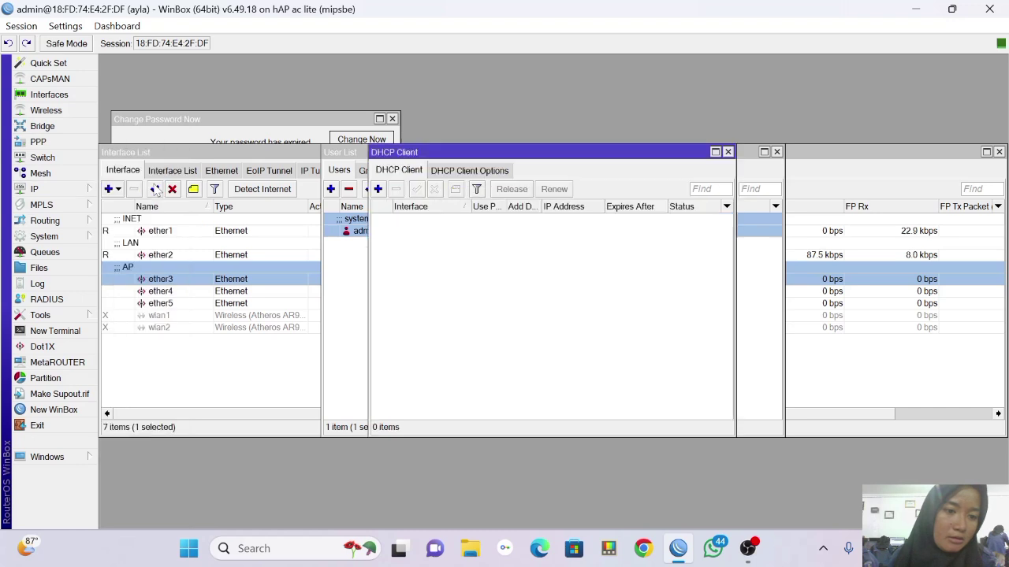
pyautogui.click(378, 189)
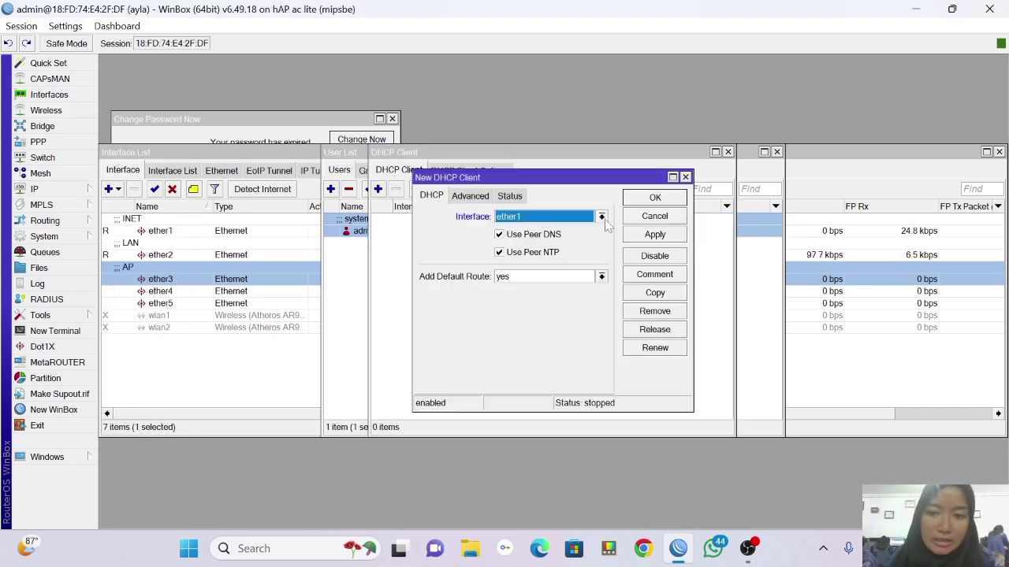
pyautogui.click(642, 236)
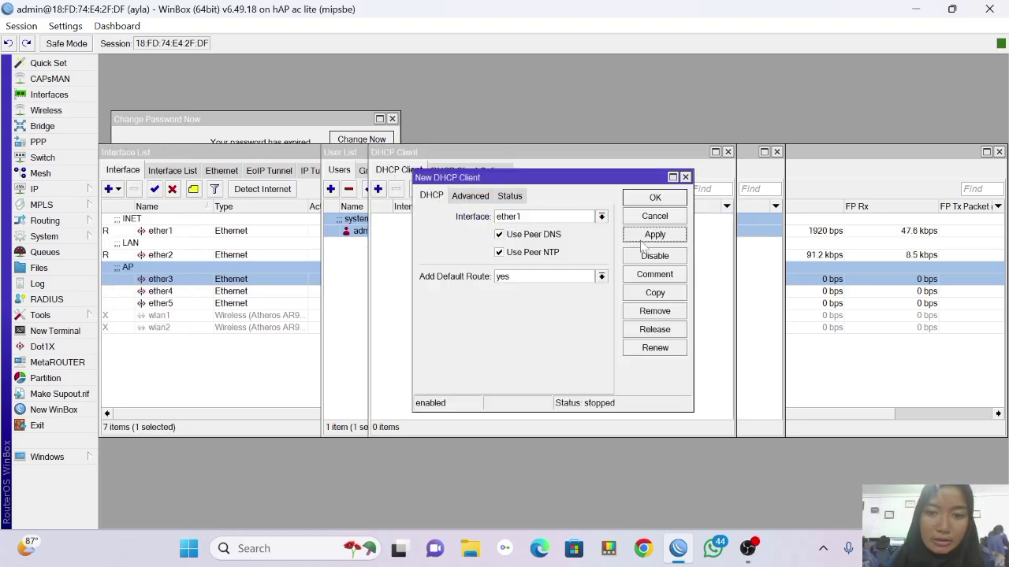
pyautogui.click(651, 198)
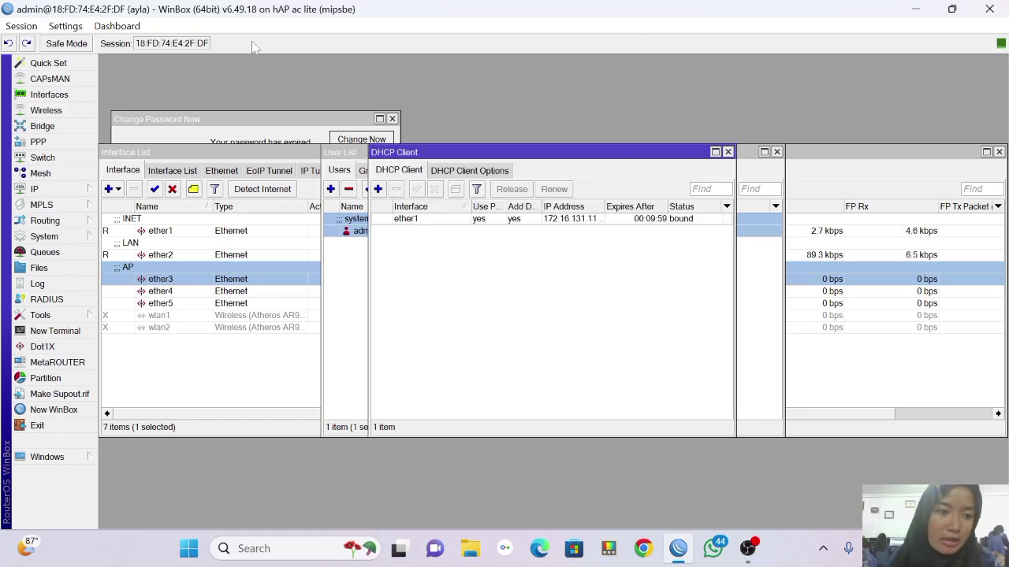
pyautogui.click(68, 193)
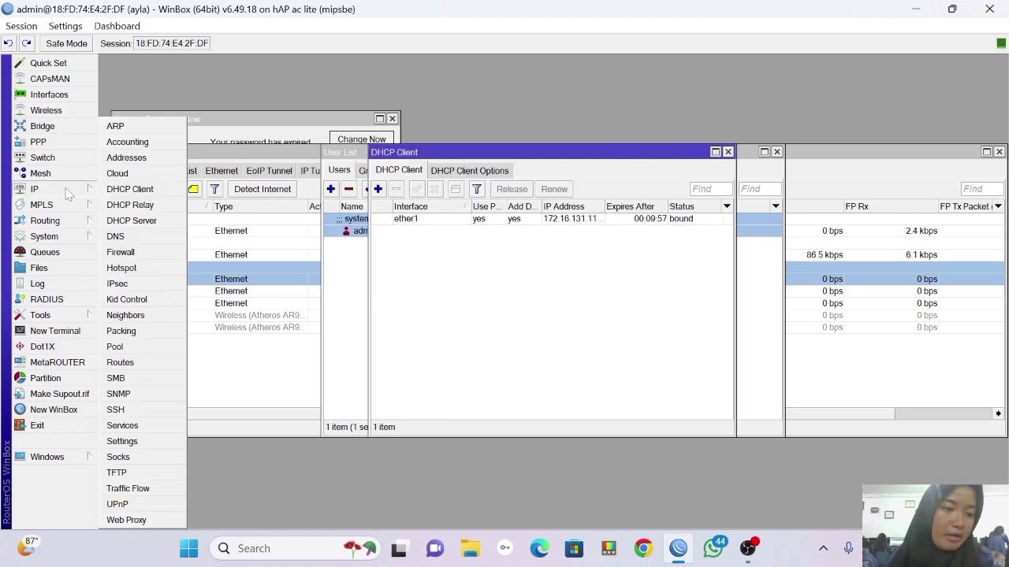
# Replace the DNS server entry with 8.8.8.8 and apply the DNS settings.
pyautogui.click(126, 237)
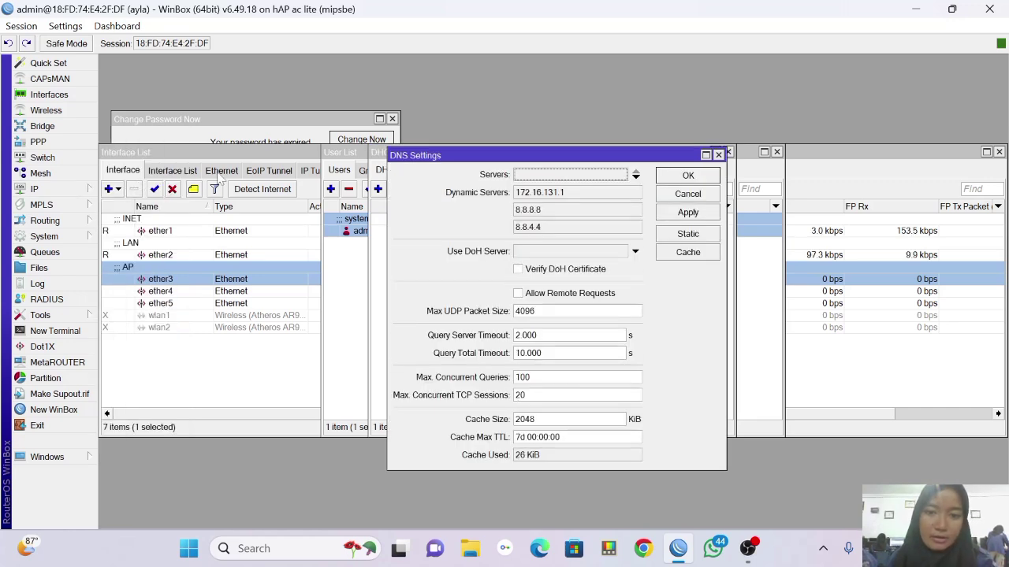
pyautogui.click(557, 177)
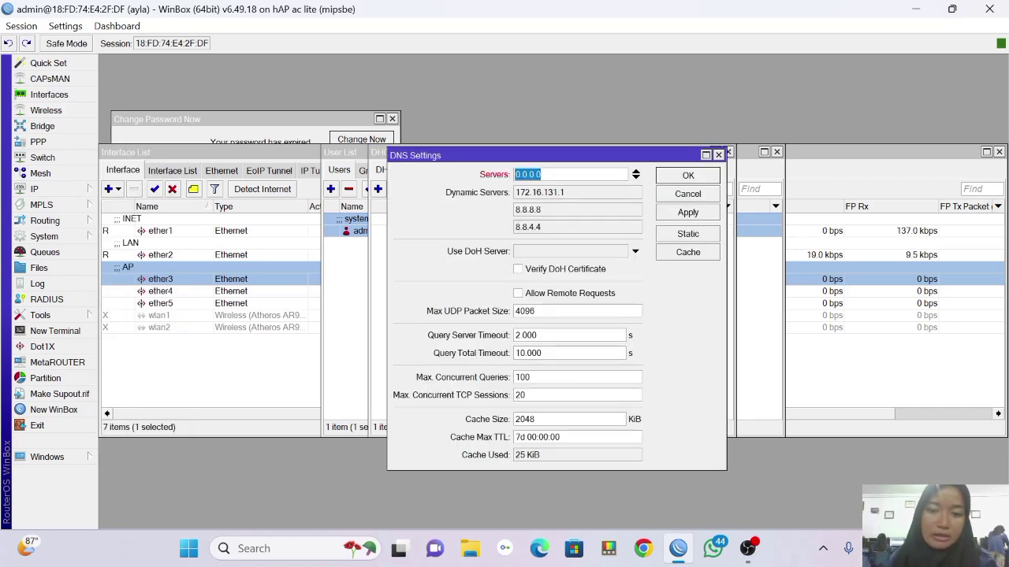
pyautogui.press('BackSpace')
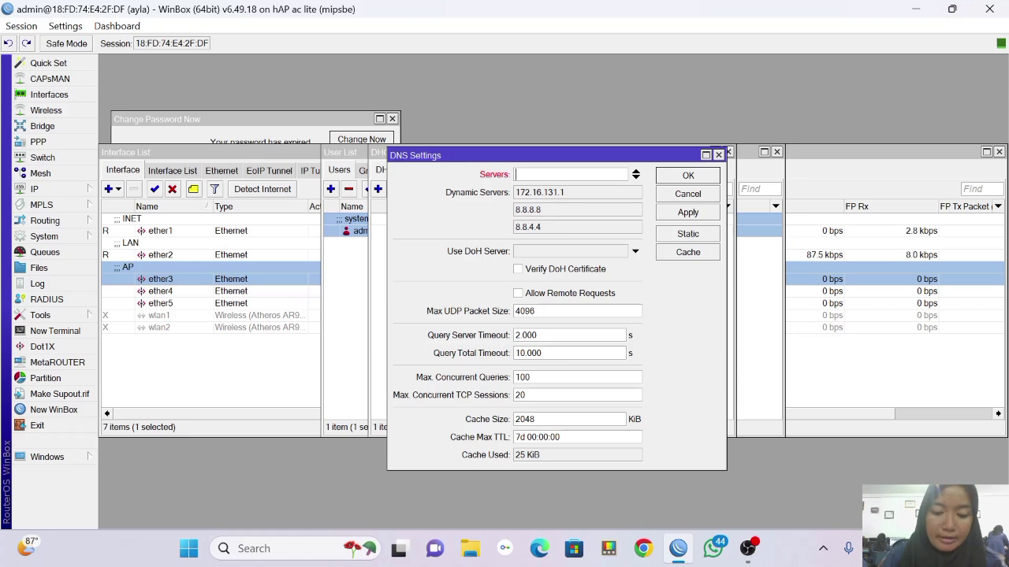
pyautogui.write('8.8.8.8')
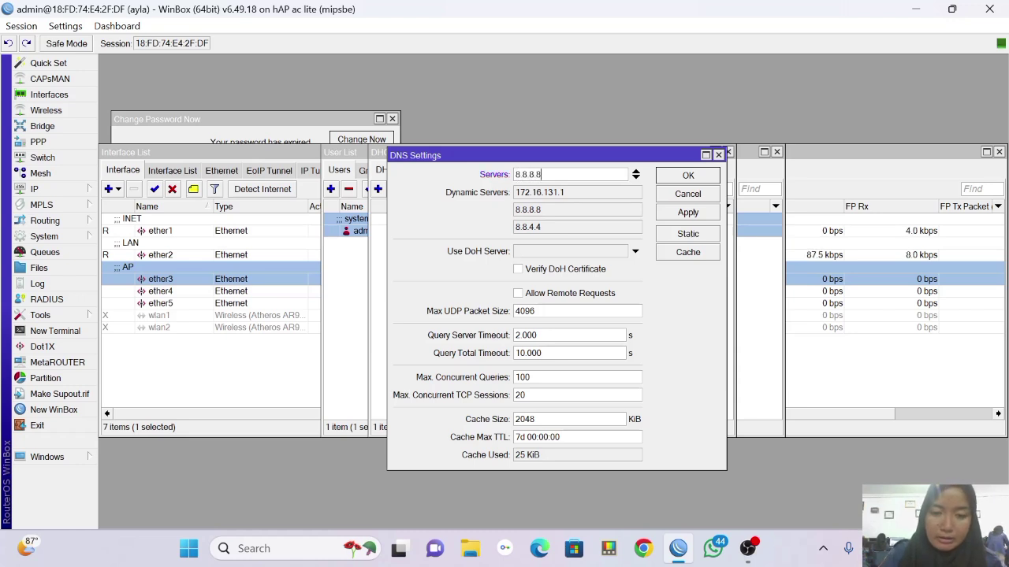
pyautogui.click(711, 217)
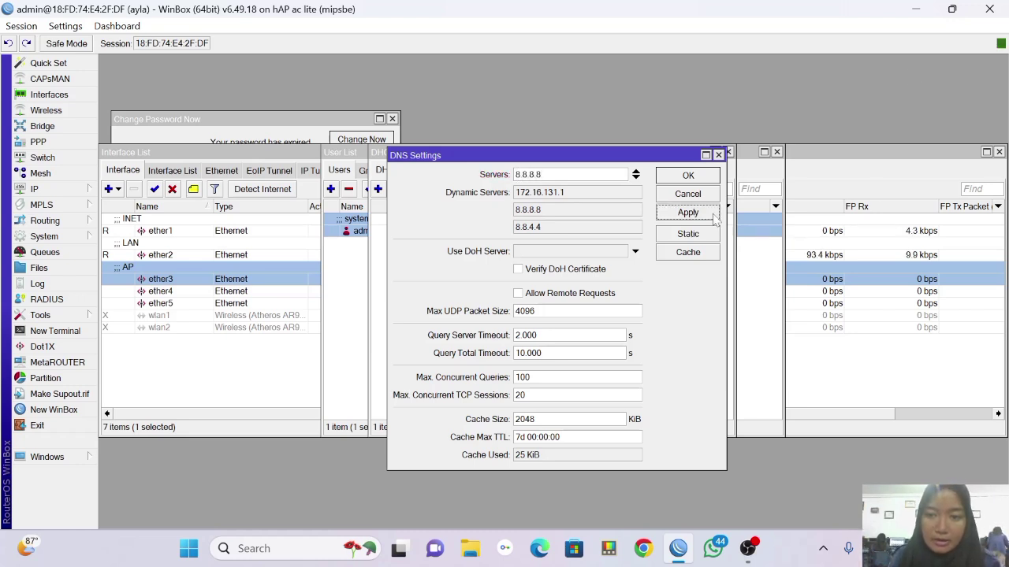
pyautogui.click(688, 174)
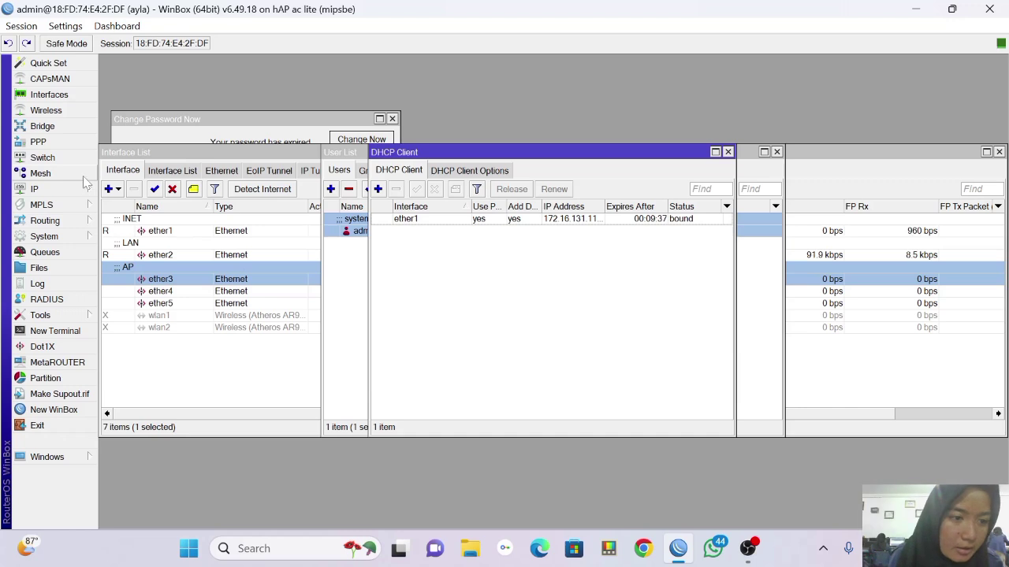
# Open the router's IP Address List.
pyautogui.click(59, 190)
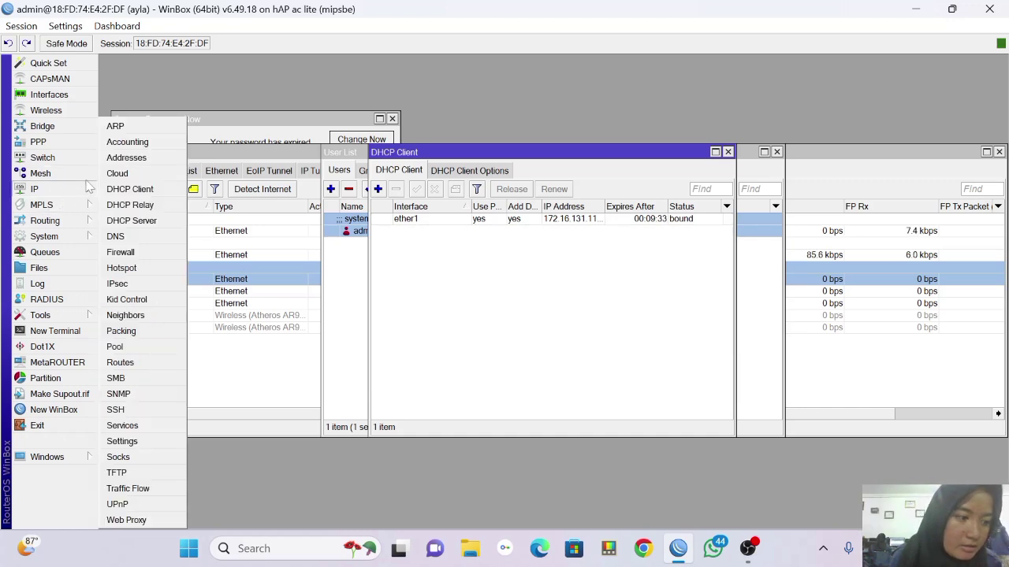
pyautogui.click(85, 189)
pyautogui.click(78, 190)
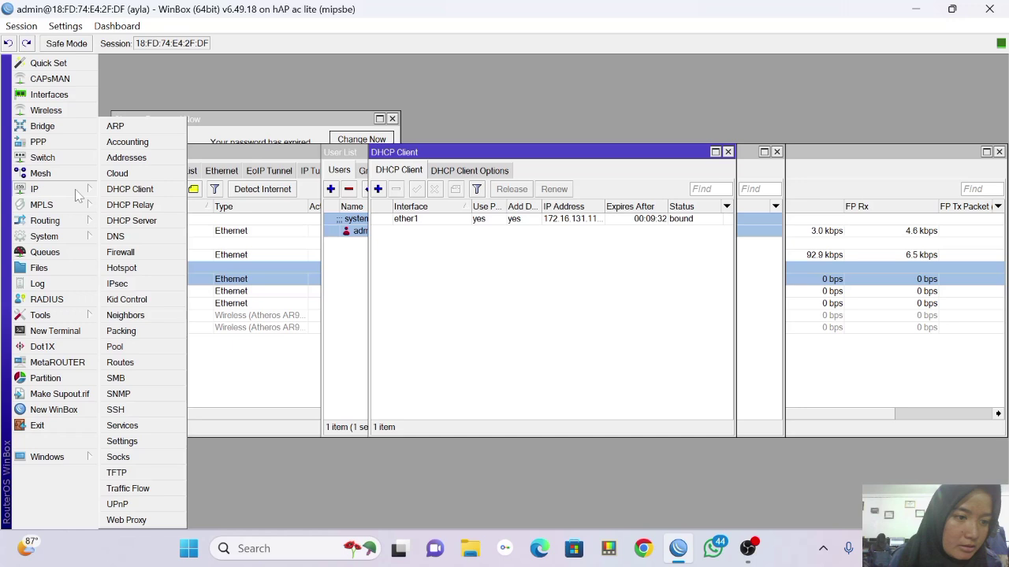
pyautogui.click(122, 160)
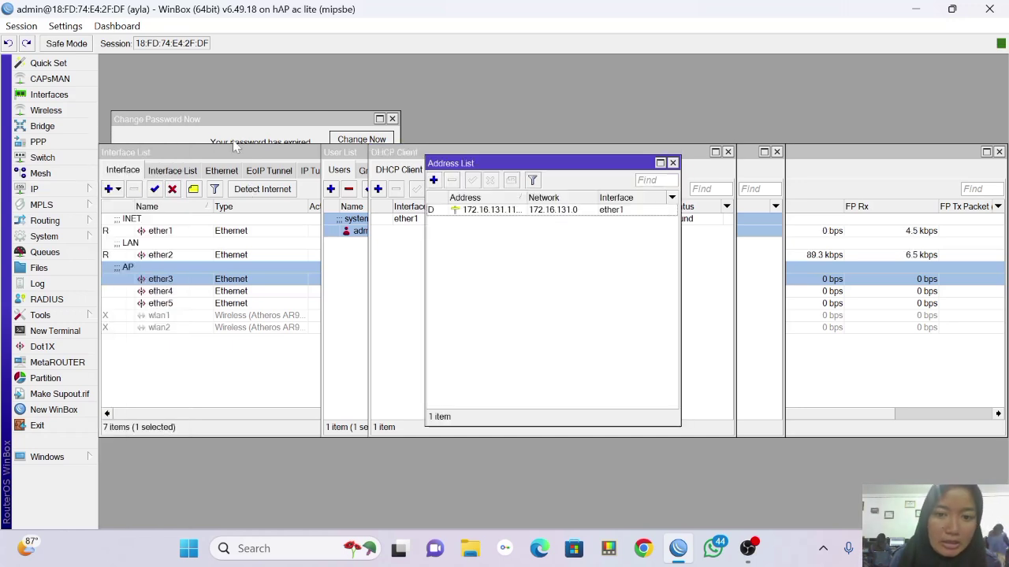
# Add the address 192.168.16.1/24 on ether2.
pyautogui.click(433, 180)
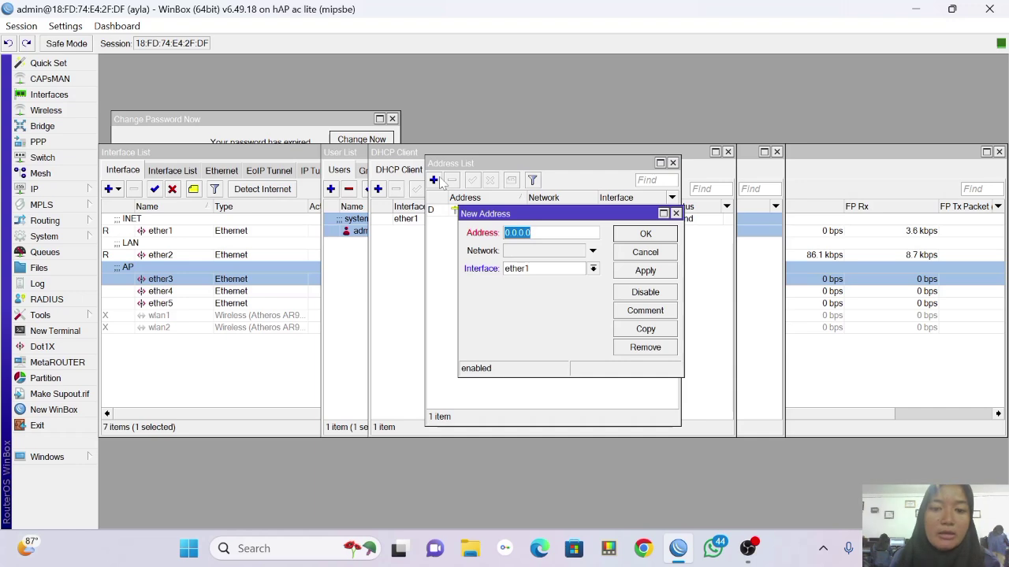
pyautogui.press('BackSpace')
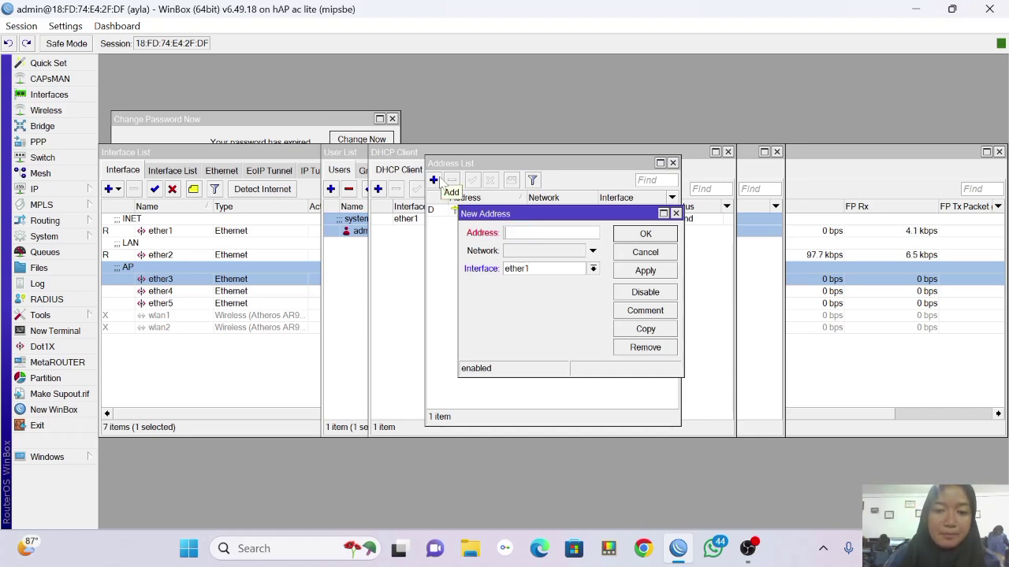
pyautogui.write('19')
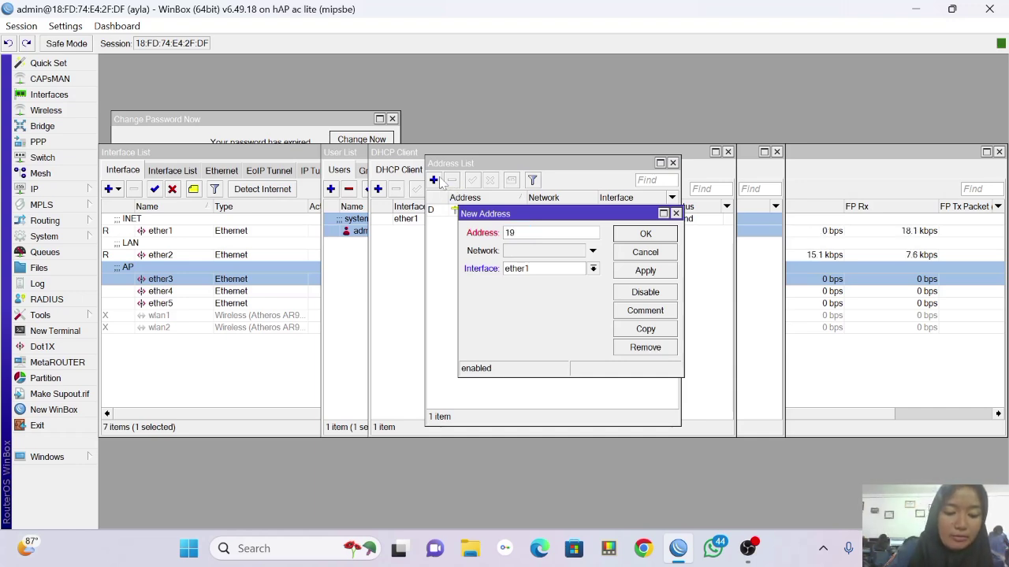
pyautogui.write('2.168.16')
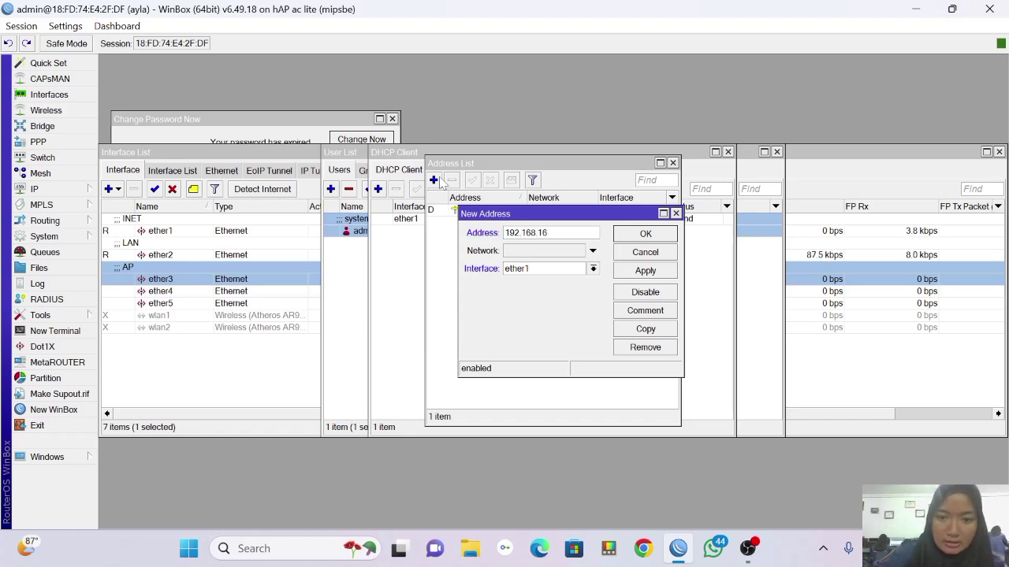
pyautogui.write('.1')
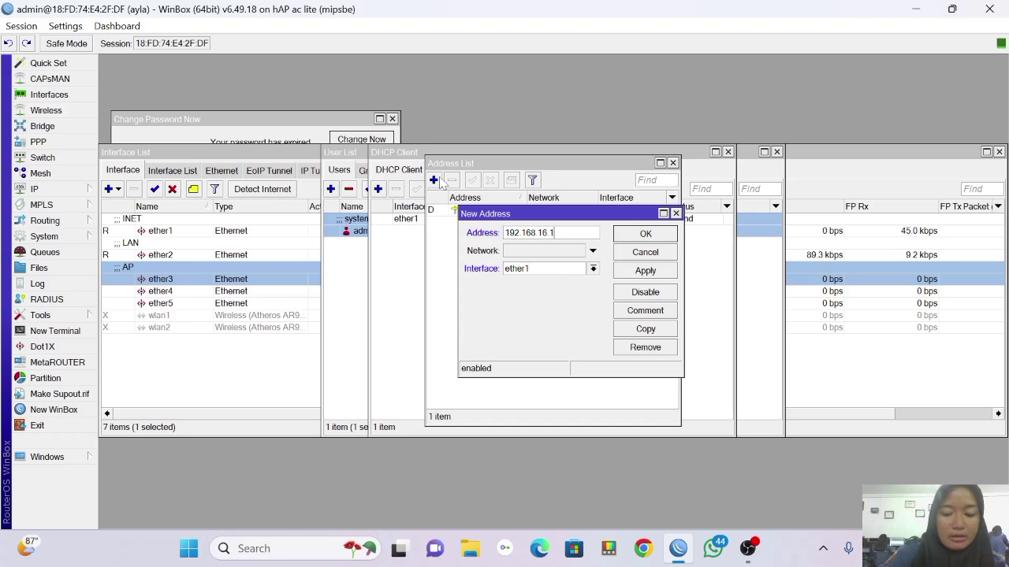
pyautogui.write('/')
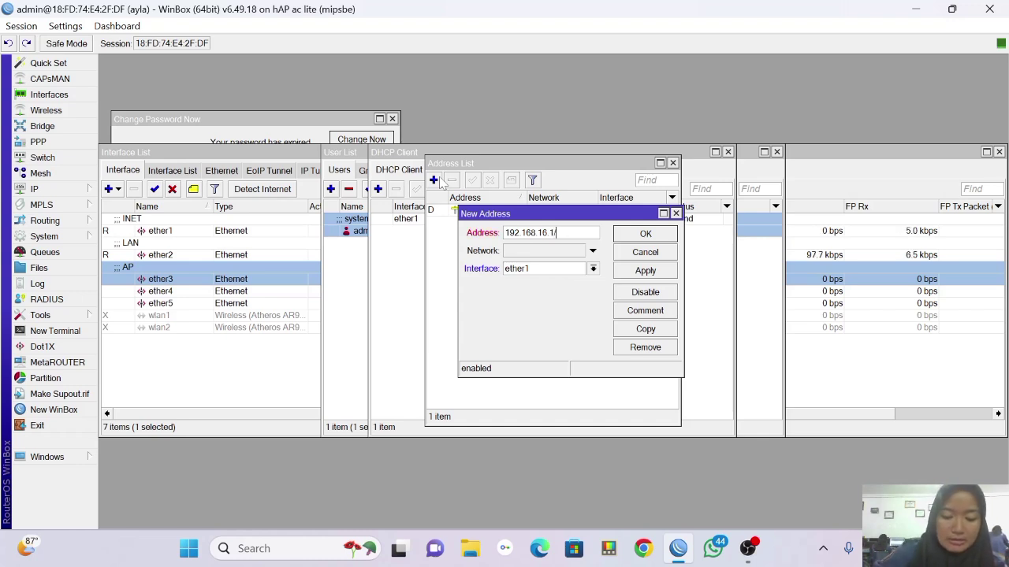
pyautogui.write('24')
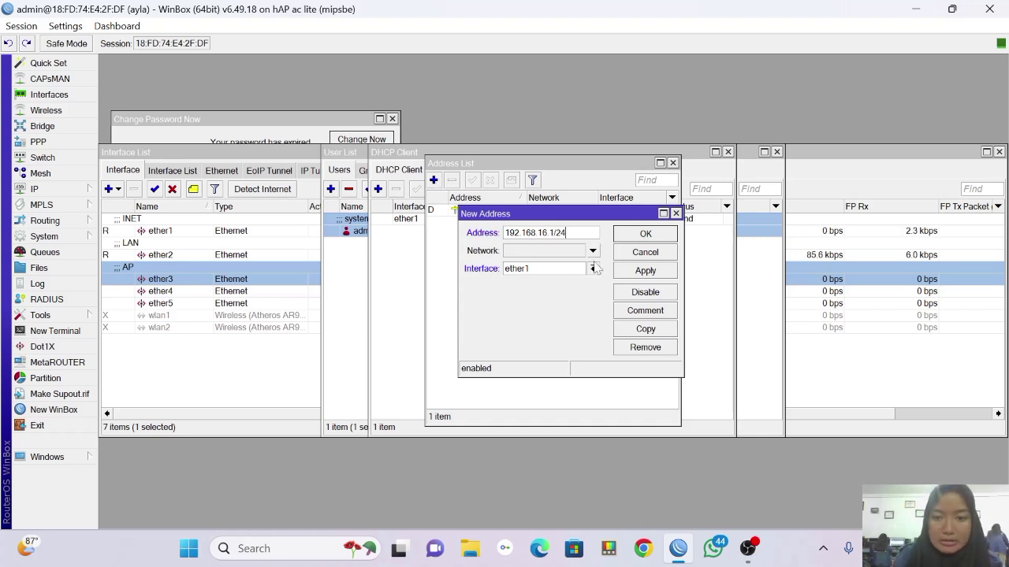
pyautogui.click(593, 268)
pyautogui.click(595, 293)
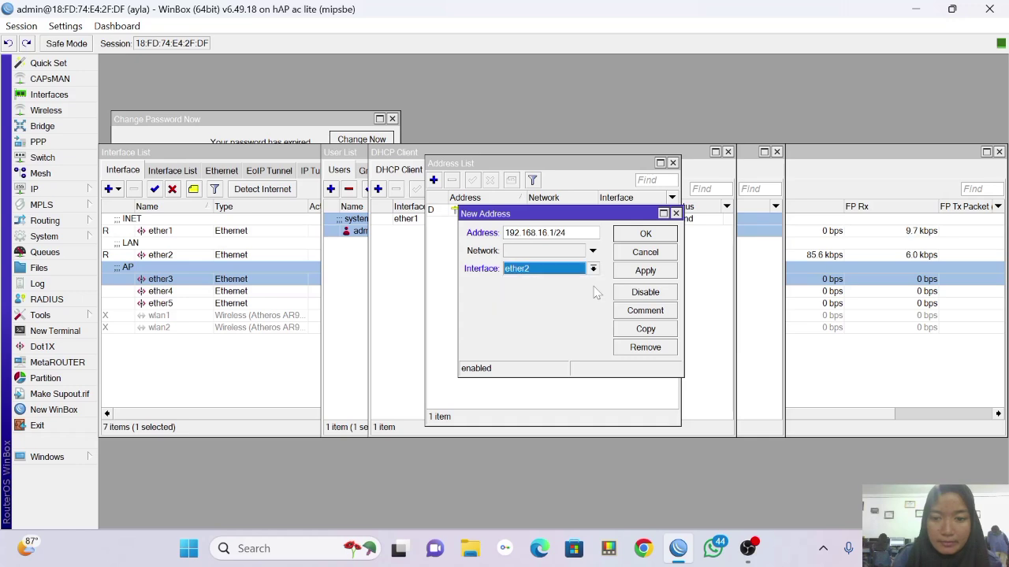
pyautogui.click(645, 271)
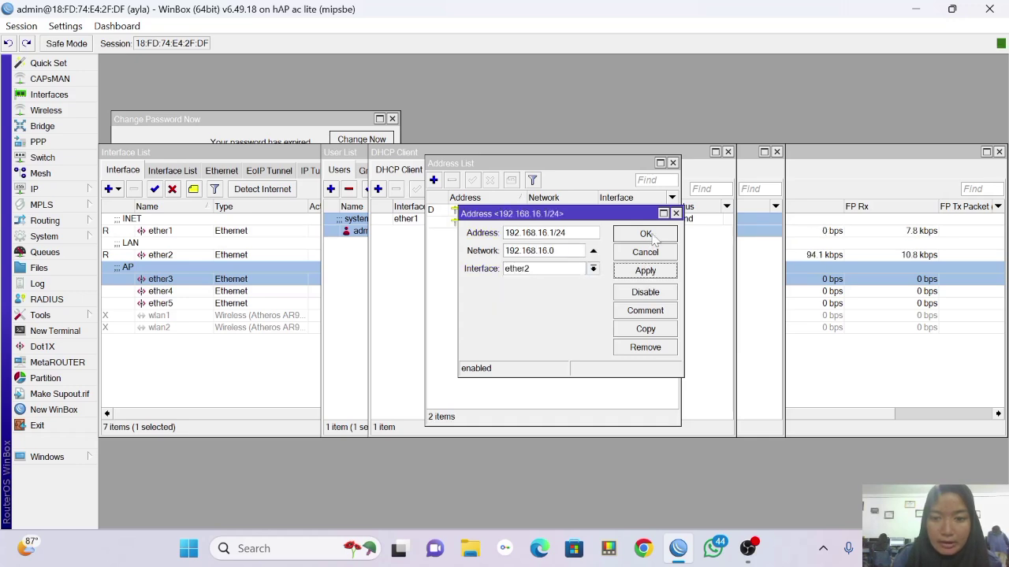
pyautogui.click(653, 236)
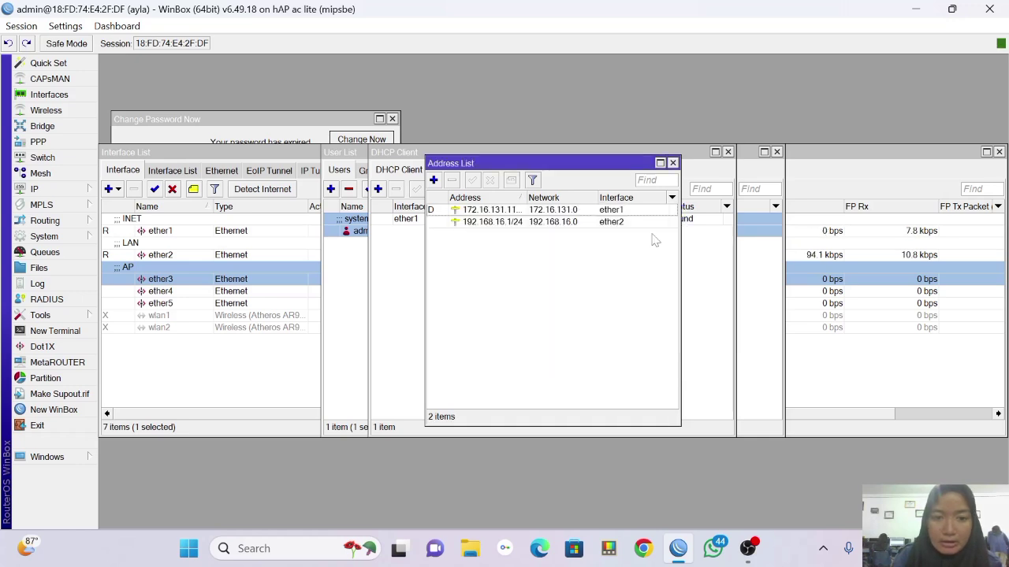
pyautogui.click(433, 181)
# Replace 0.0.0.0 with 192.168.17.1/24 on ether1 and save the address.
pyautogui.press('BackSpace')
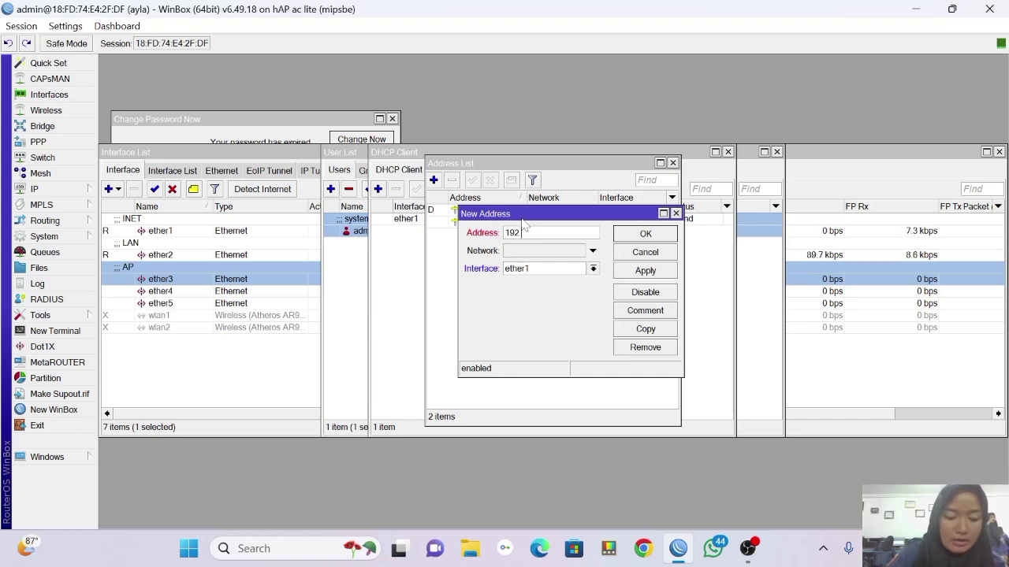
pyautogui.write('192.168')
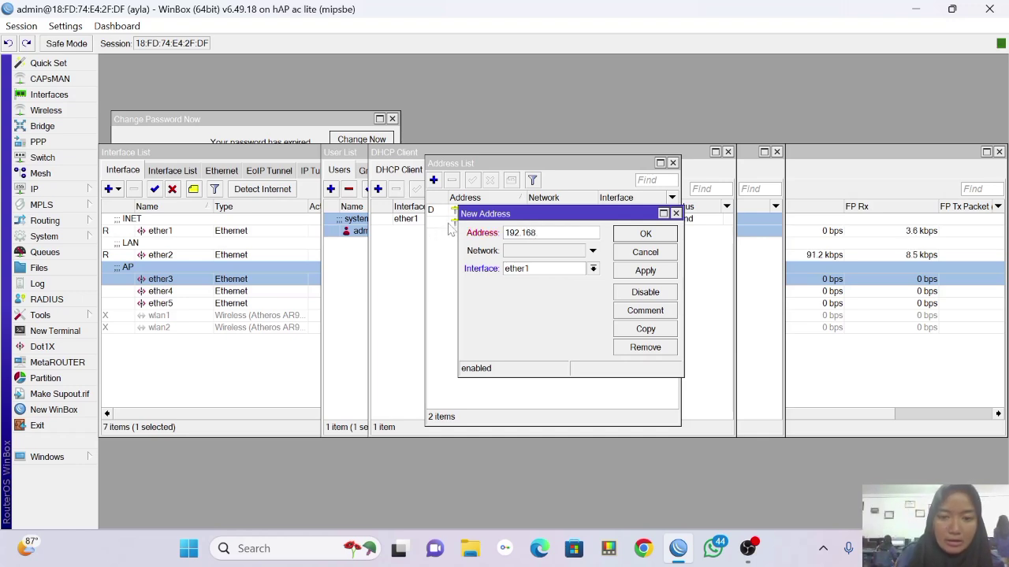
pyautogui.write('.17.1')
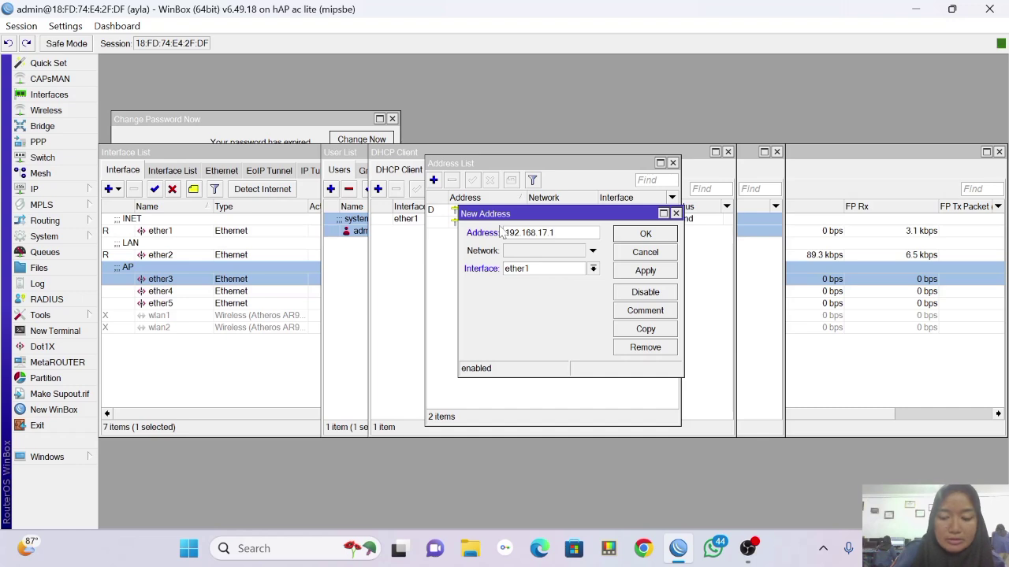
pyautogui.write('/24')
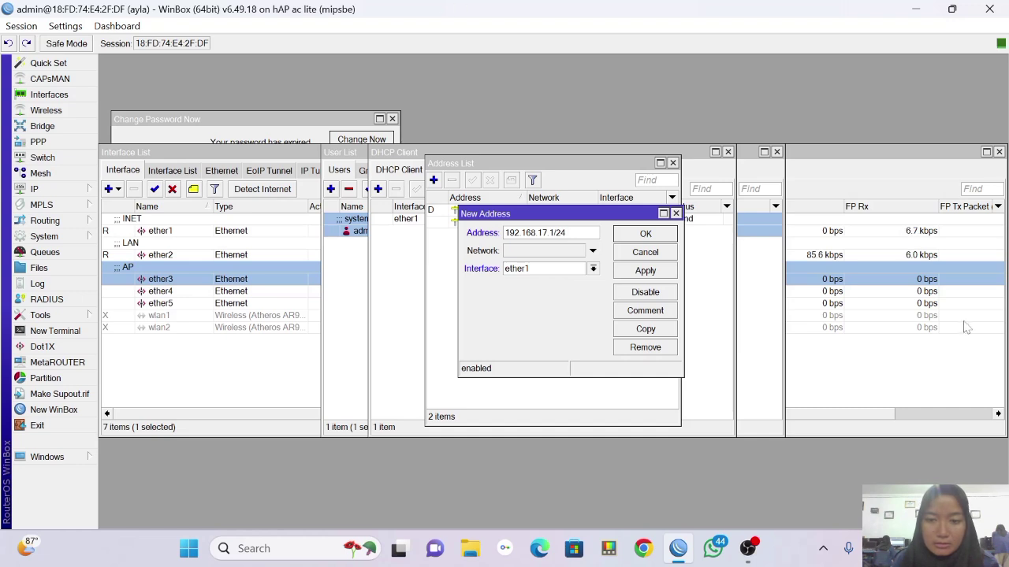
pyautogui.click(645, 270)
pyautogui.click(638, 234)
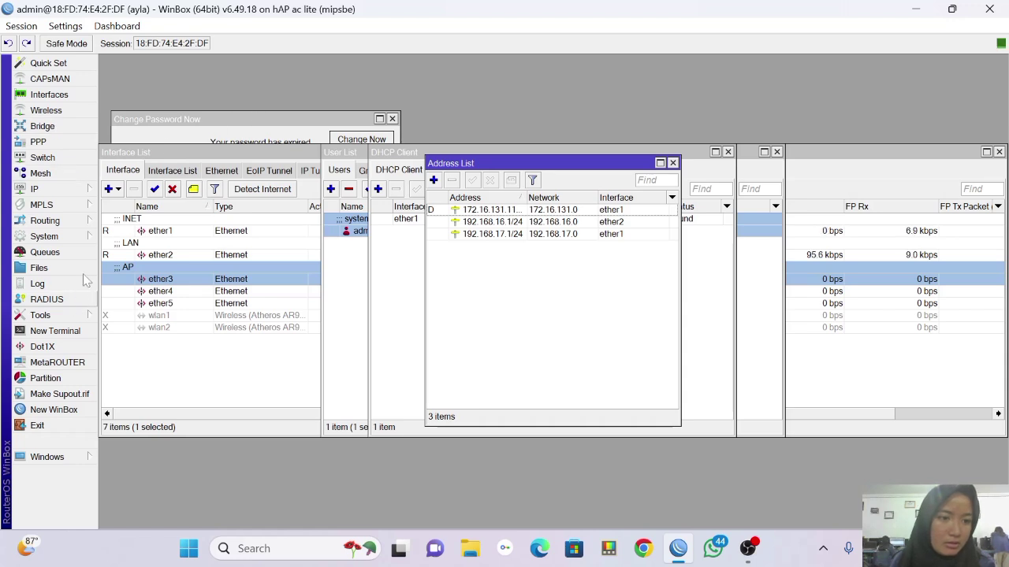
# Run DHCP Setup on ether2, creating dhcp1 with pool dhcp_pool0 and a 00:10:00 lease.
pyautogui.click(80, 192)
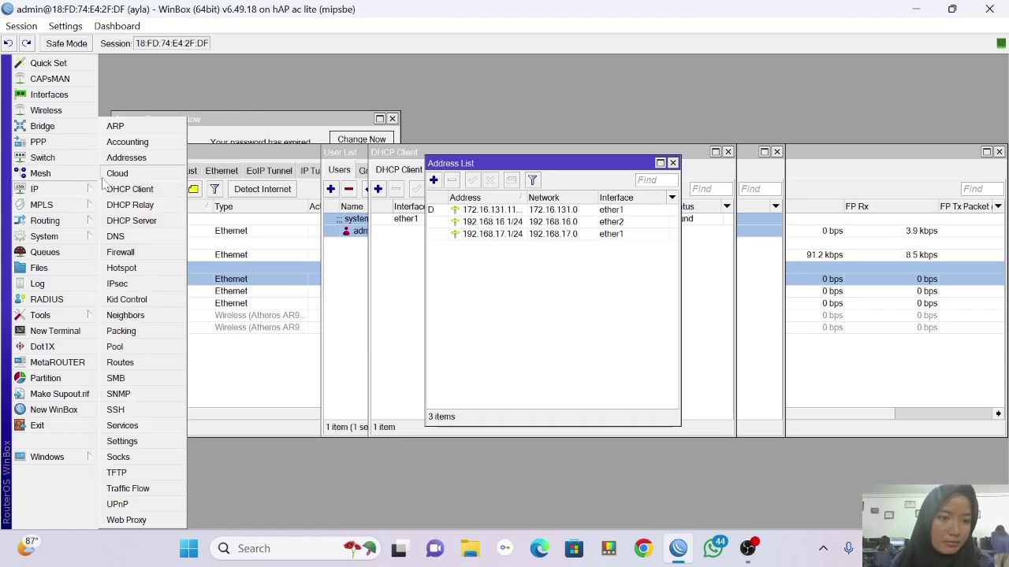
pyautogui.click(149, 223)
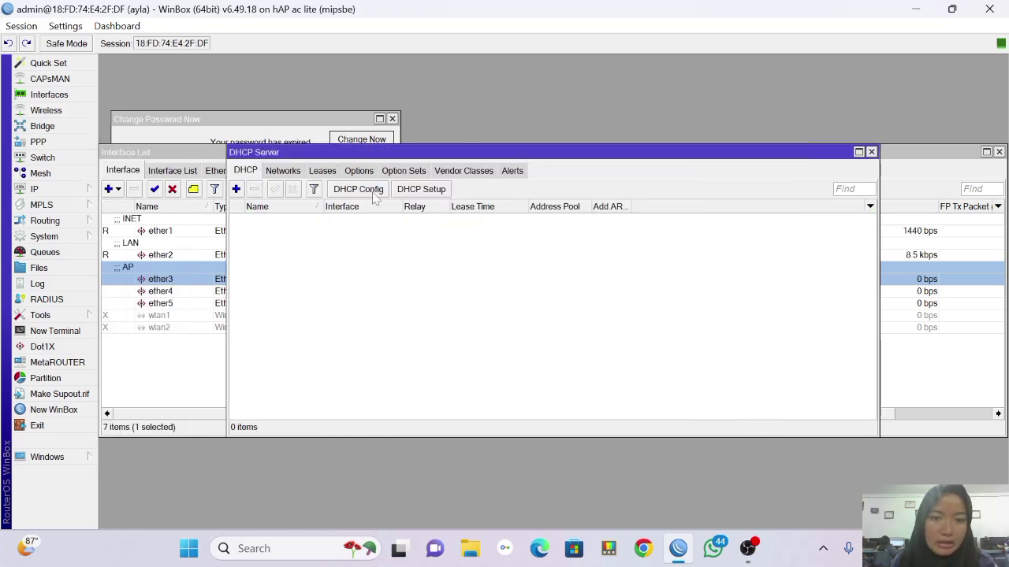
pyautogui.click(426, 189)
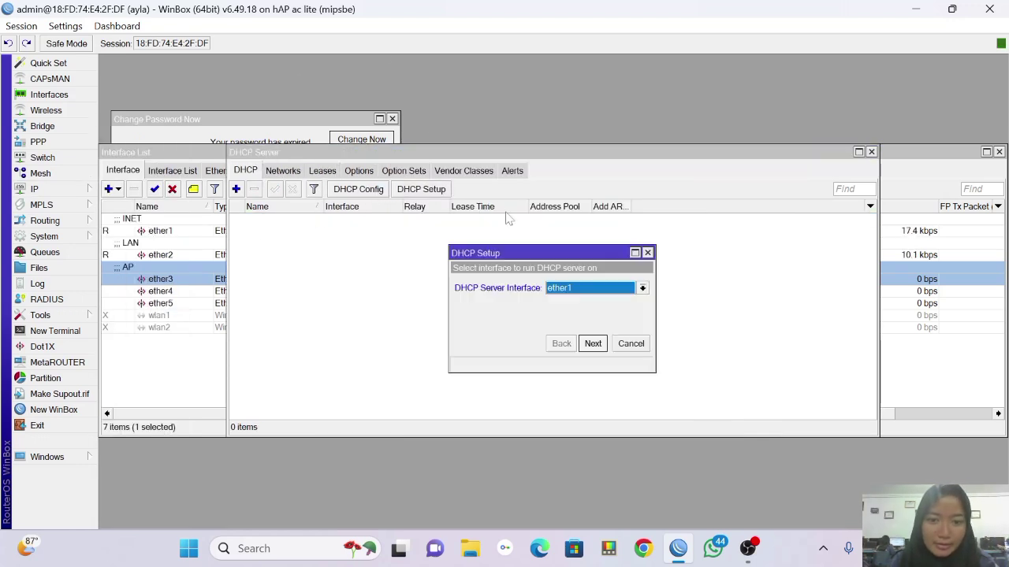
pyautogui.click(643, 288)
pyautogui.click(686, 299)
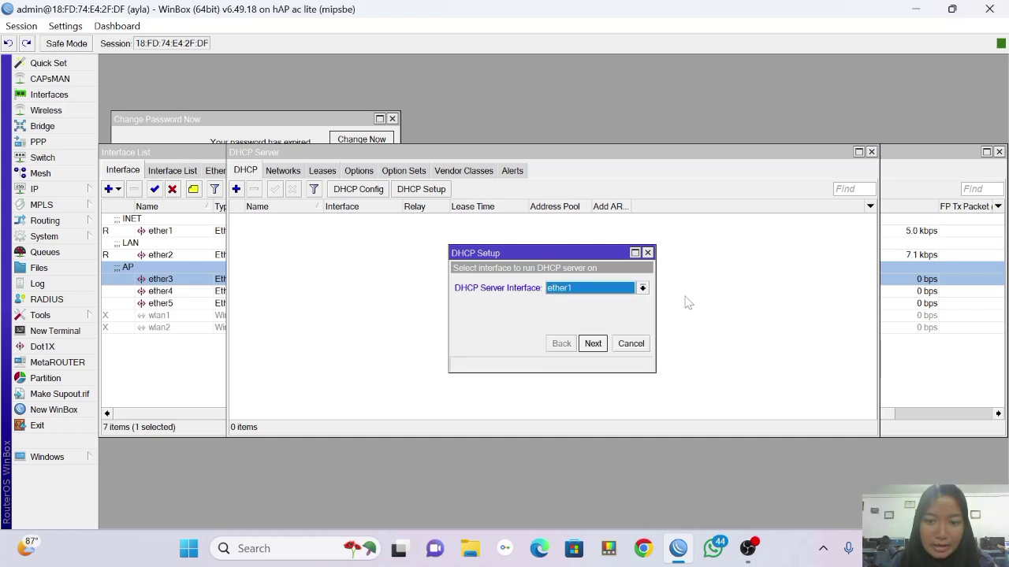
pyautogui.click(643, 290)
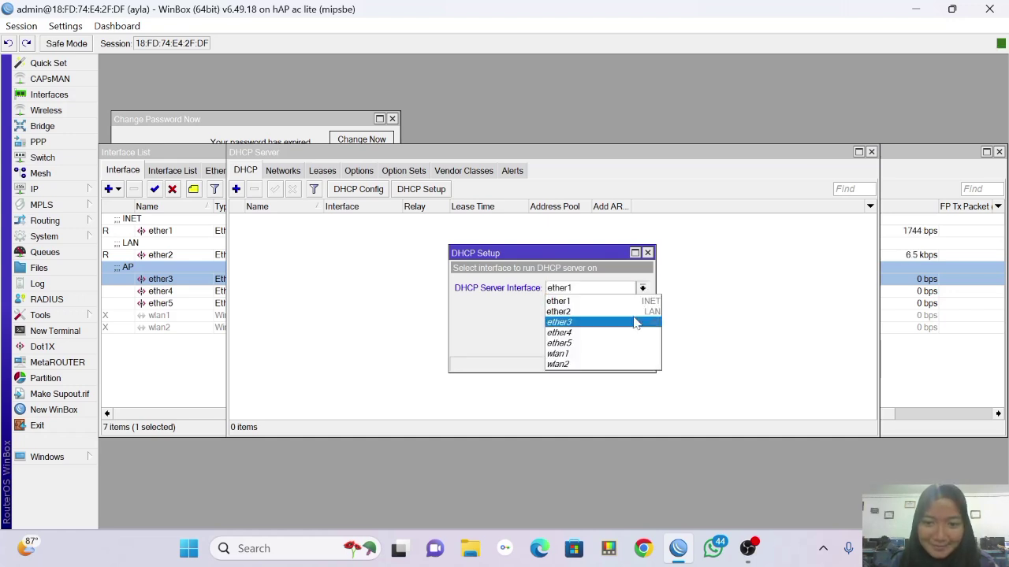
pyautogui.click(635, 312)
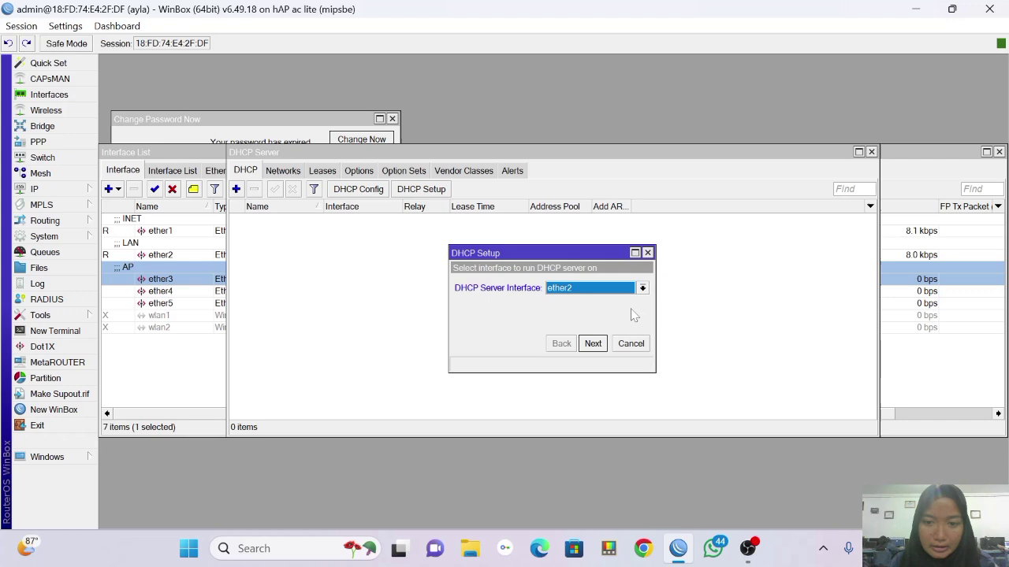
pyautogui.click(594, 350)
pyautogui.click(594, 350)
pyautogui.click(594, 350)
pyautogui.click(594, 350)
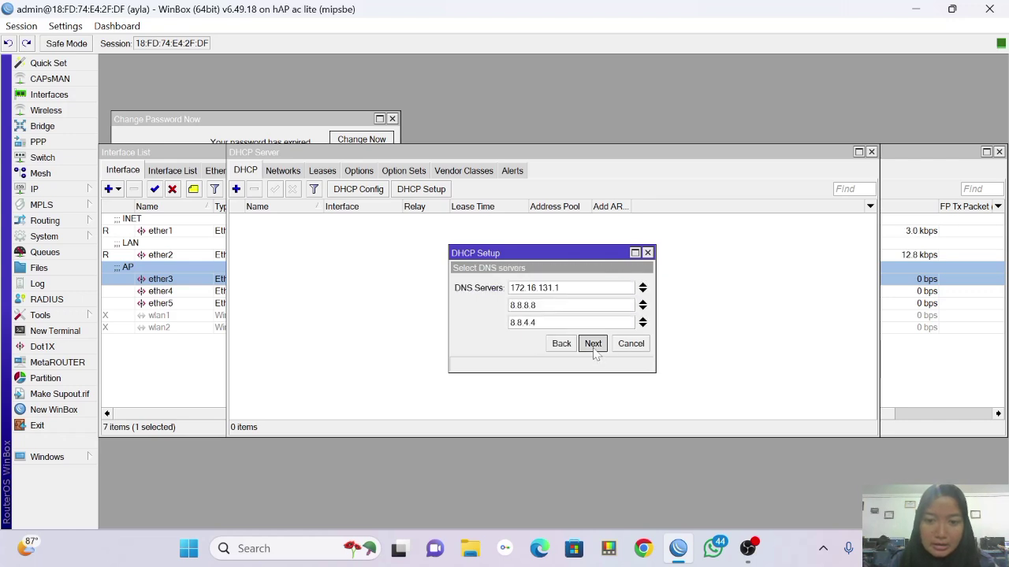
pyautogui.click(594, 350)
pyautogui.click(592, 344)
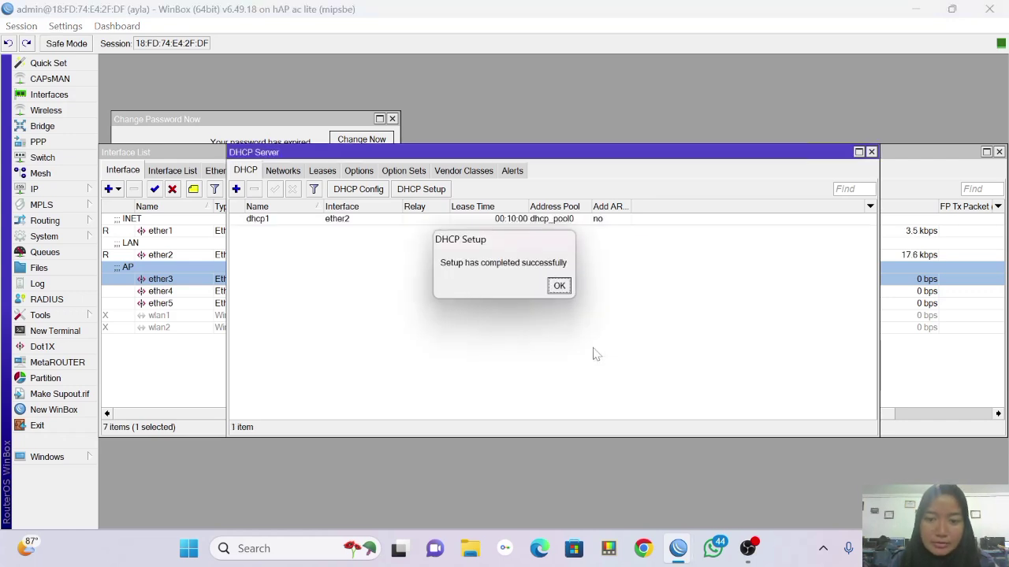
pyautogui.click(559, 287)
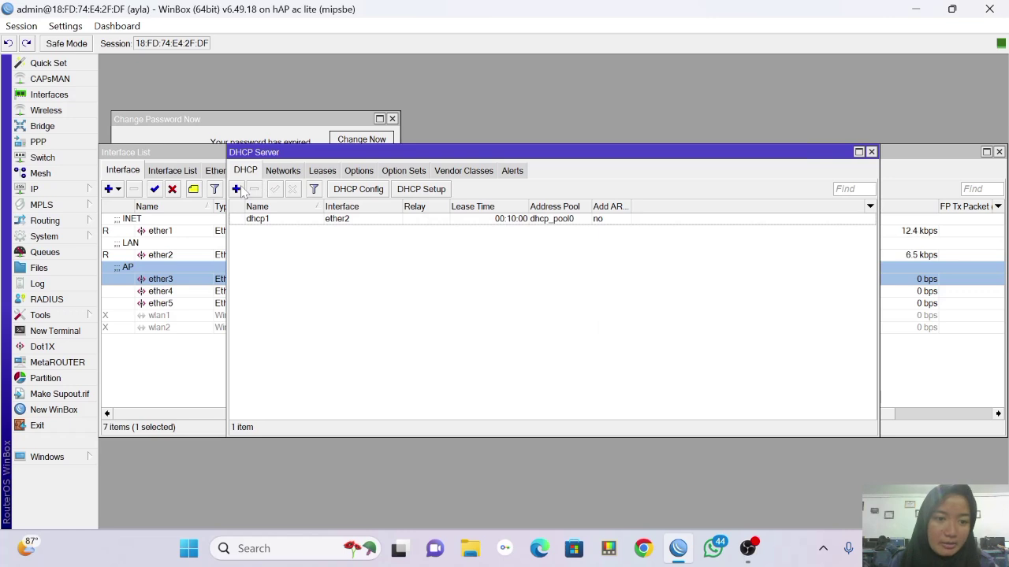
# Run DHCP Setup again for ether3, accepting the suggested address space, gateway, range and DNS.
pyautogui.click(236, 189)
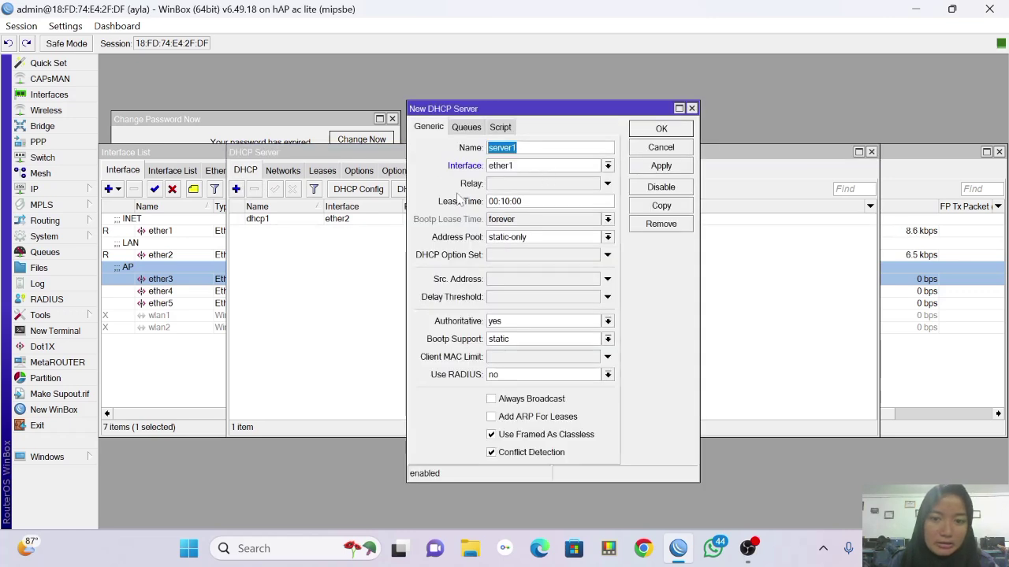
pyautogui.click(351, 278)
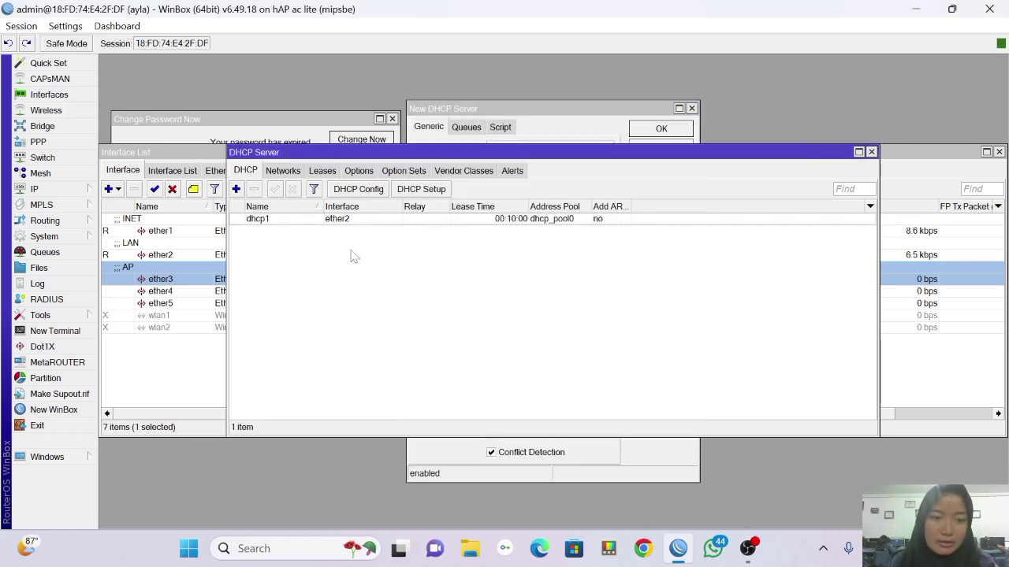
pyautogui.click(423, 191)
pyautogui.click(642, 288)
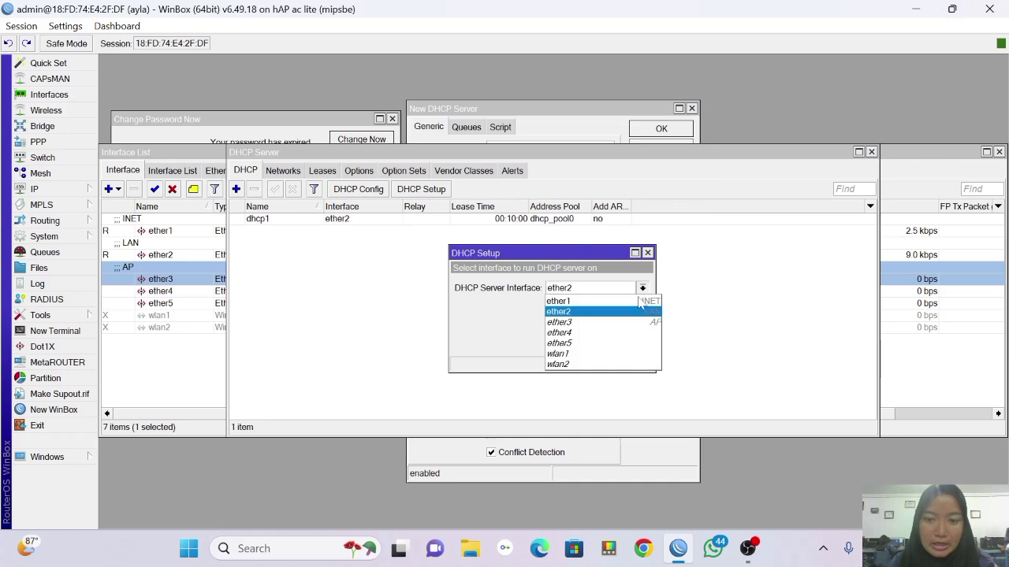
pyautogui.click(644, 321)
pyautogui.click(593, 343)
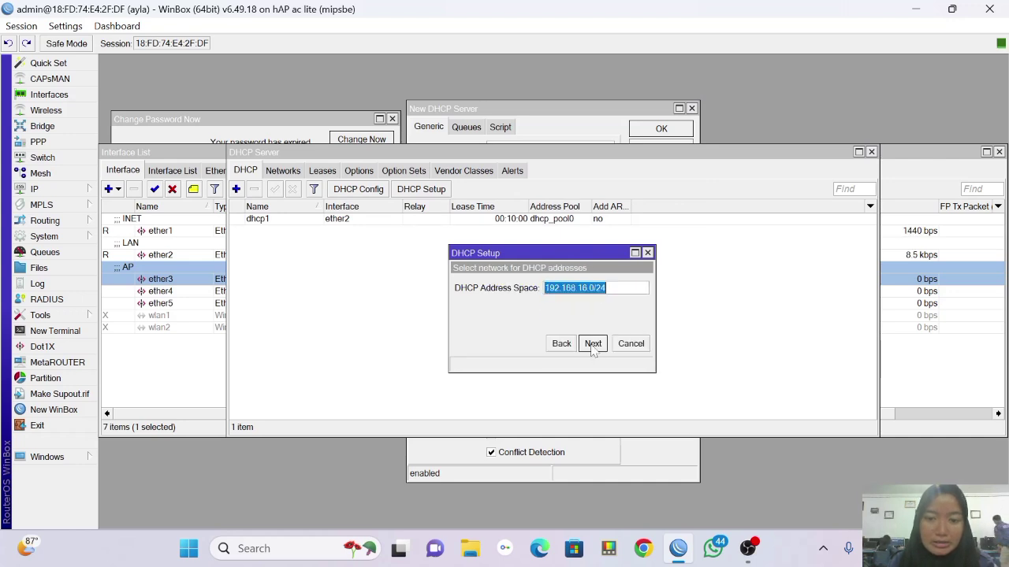
pyautogui.click(593, 343)
pyautogui.click(593, 344)
pyautogui.click(593, 344)
pyautogui.click(592, 343)
pyautogui.click(593, 343)
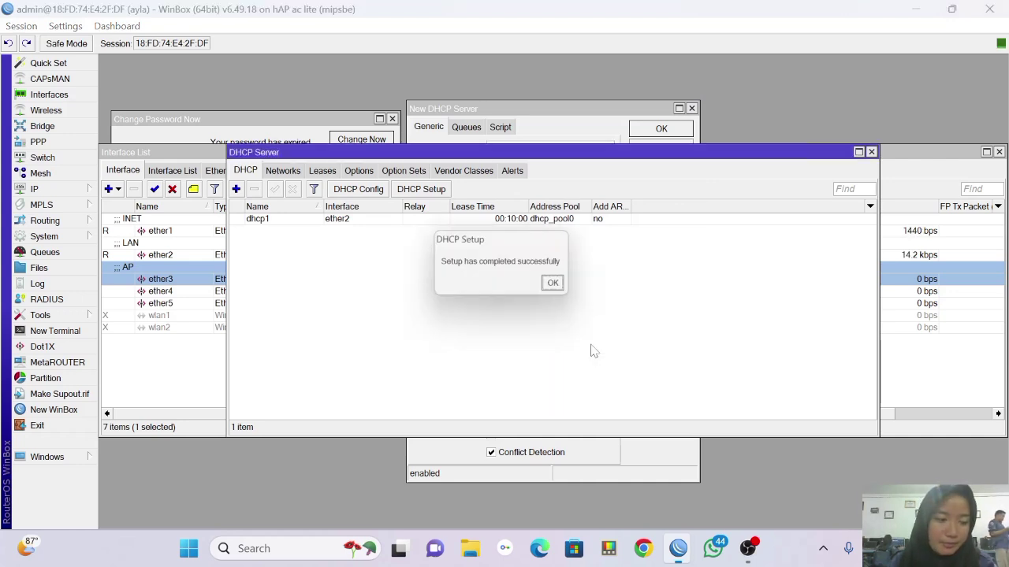
# Reconnect to the router at 192.168.16.1 by IP with its password and maximize the session.
pyautogui.click(555, 284)
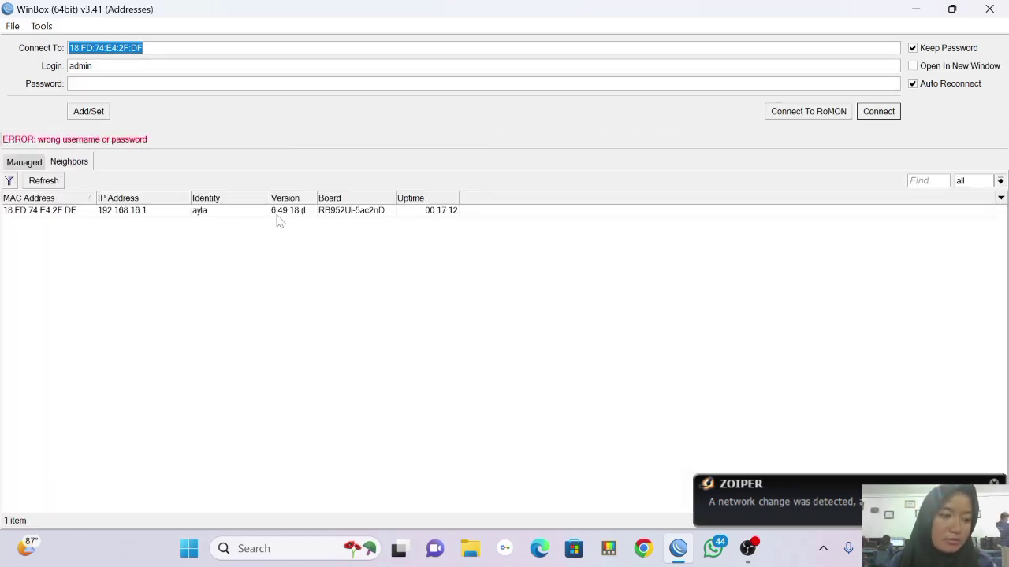
pyautogui.click(368, 212)
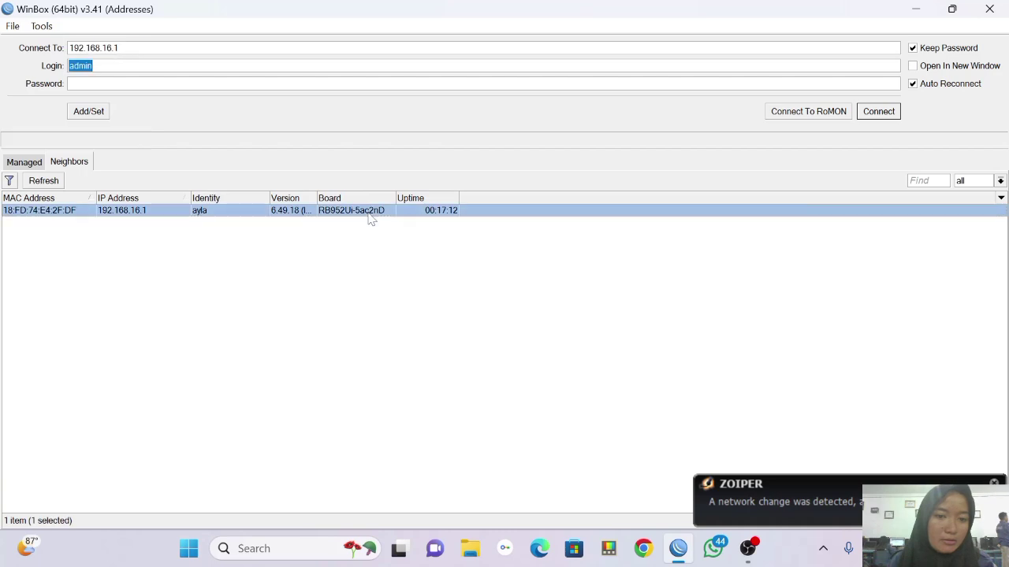
pyautogui.click(71, 84)
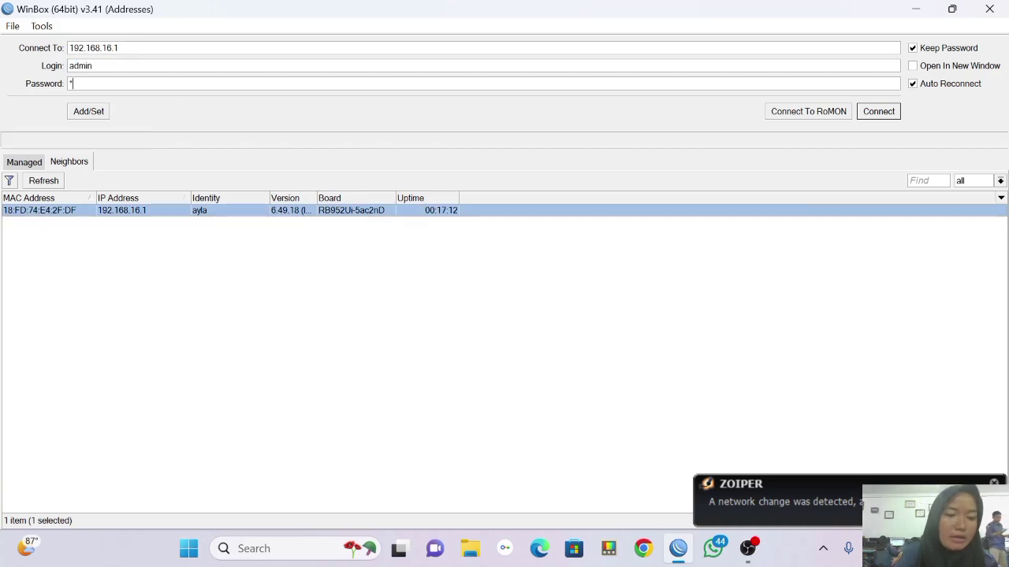
pyautogui.click(881, 113)
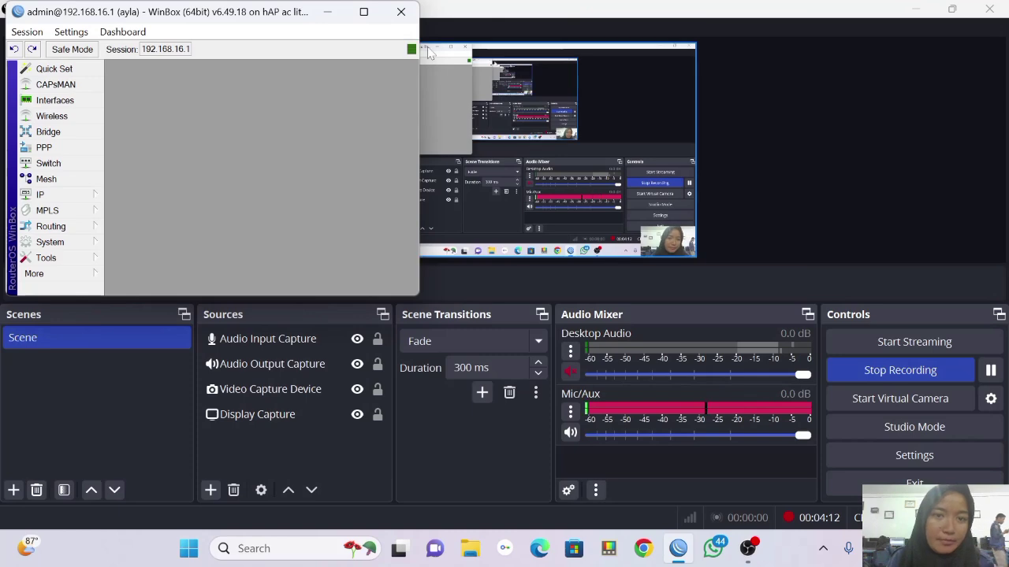
pyautogui.click(363, 12)
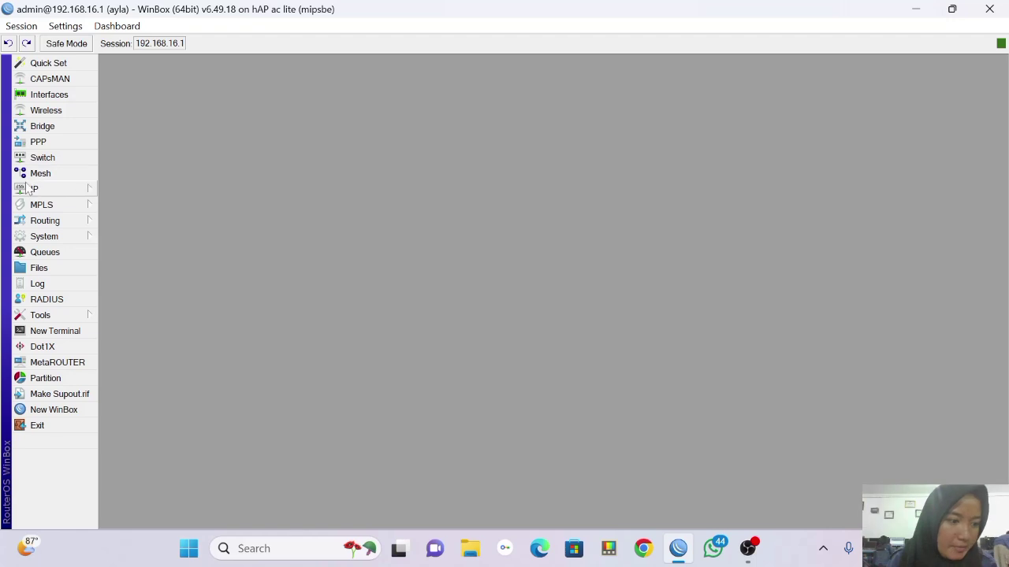
# Add a firewall NAT rule with Out. Interface ether1 and action masquerade, and save it.
pyautogui.click(63, 188)
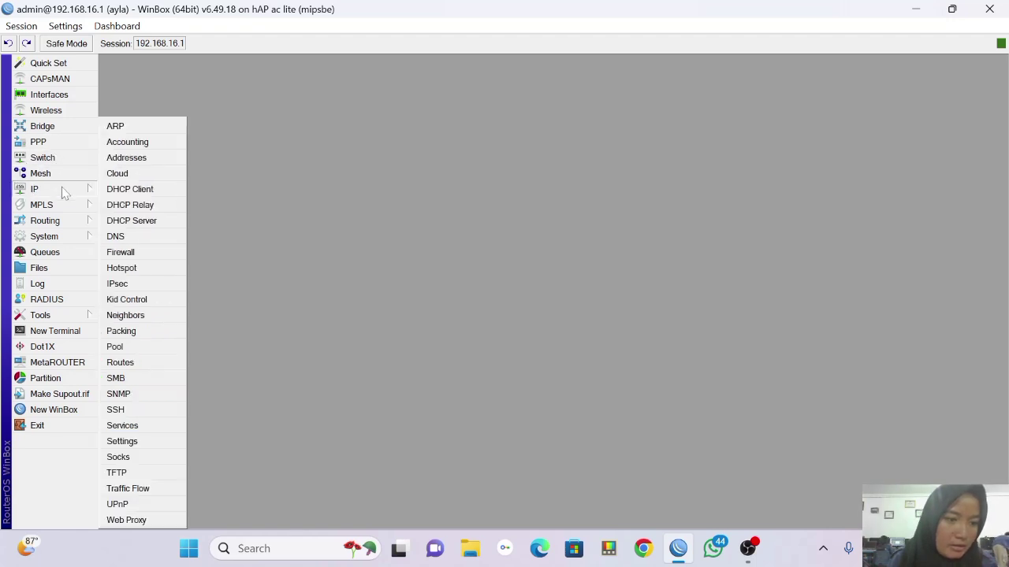
pyautogui.click(150, 250)
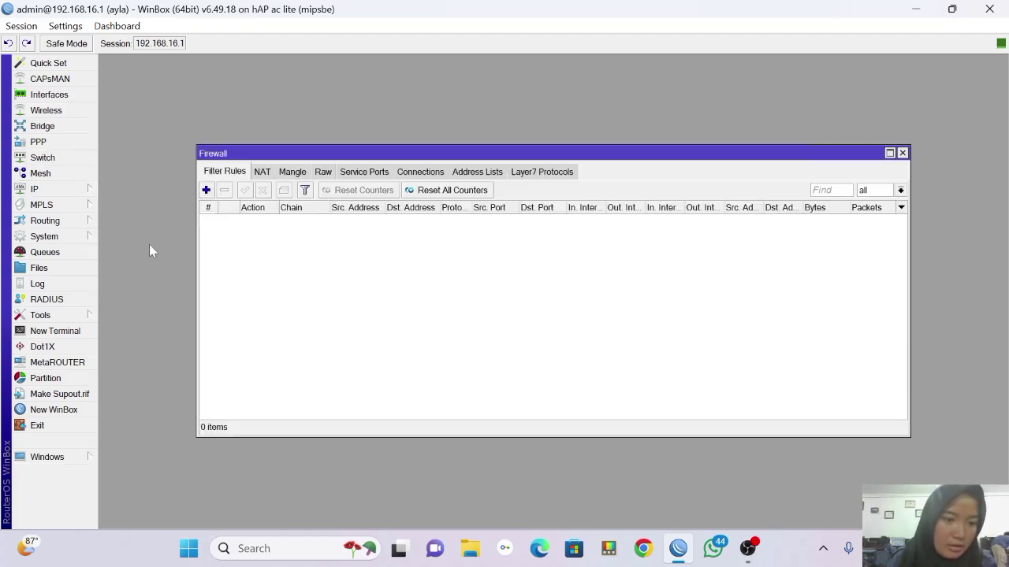
pyautogui.click(263, 173)
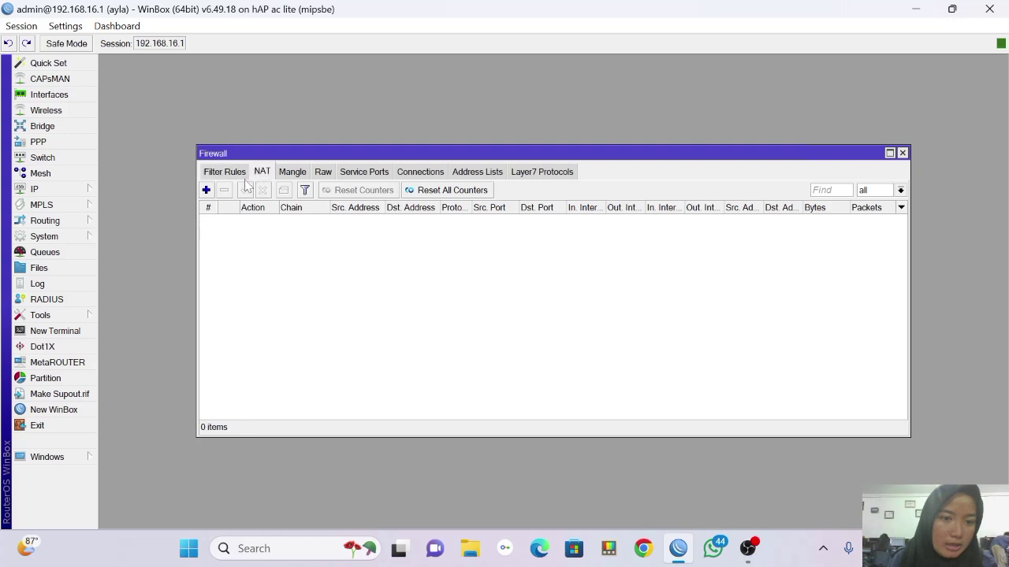
pyautogui.click(206, 191)
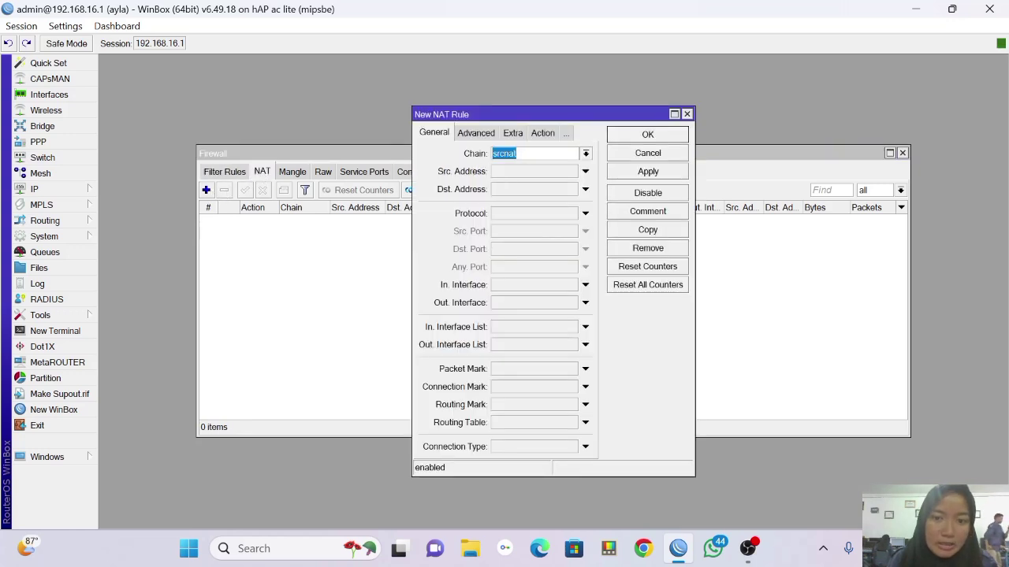
pyautogui.click(517, 303)
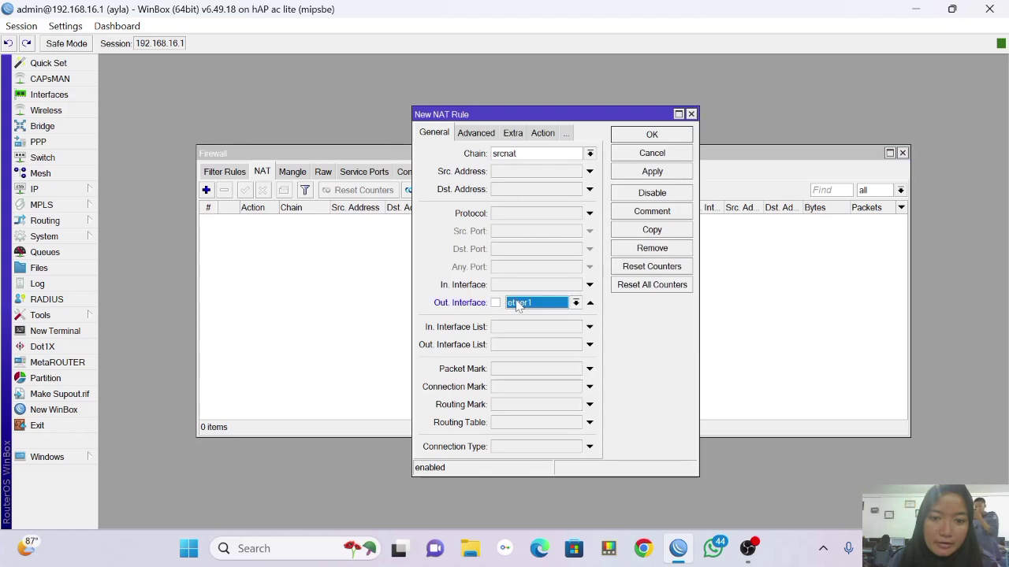
pyautogui.click(544, 134)
pyautogui.click(589, 154)
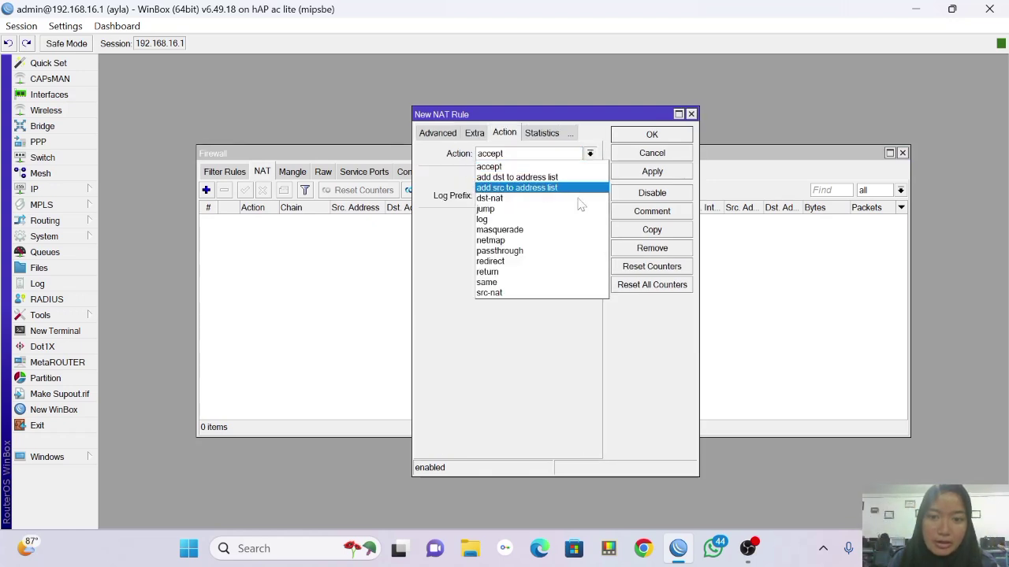
pyautogui.click(574, 230)
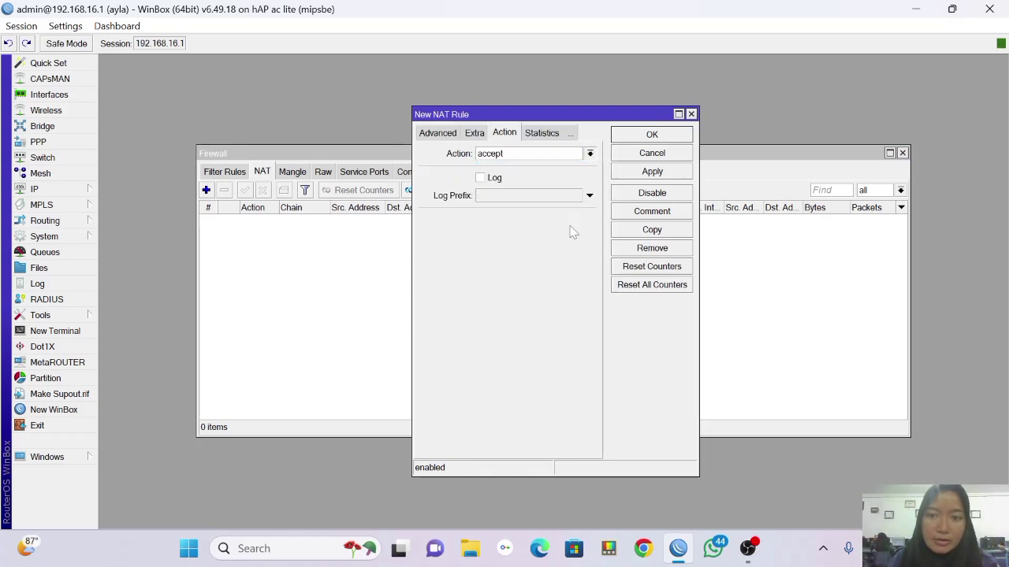
pyautogui.click(637, 176)
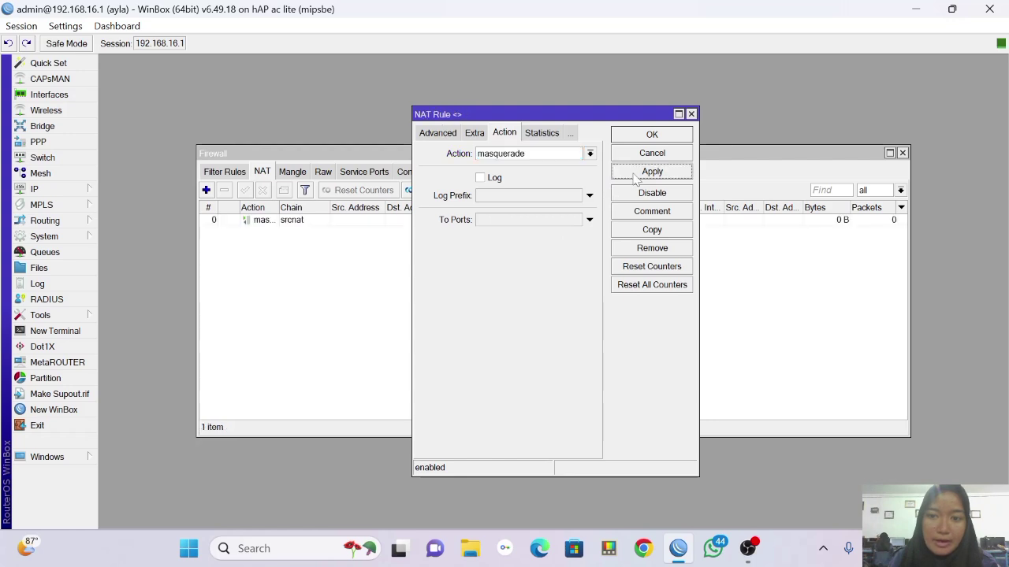
pyautogui.click(652, 135)
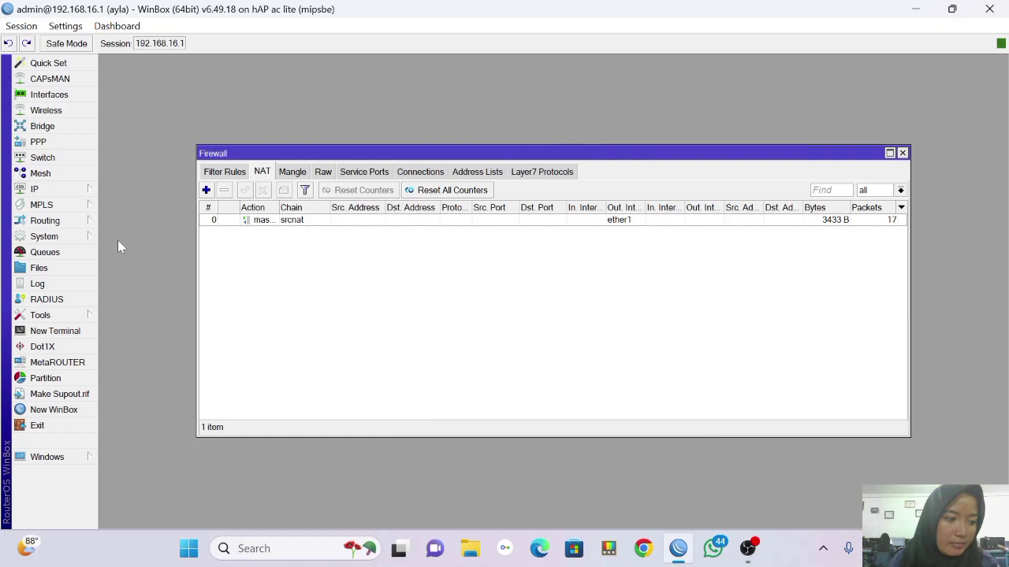
pyautogui.click(75, 192)
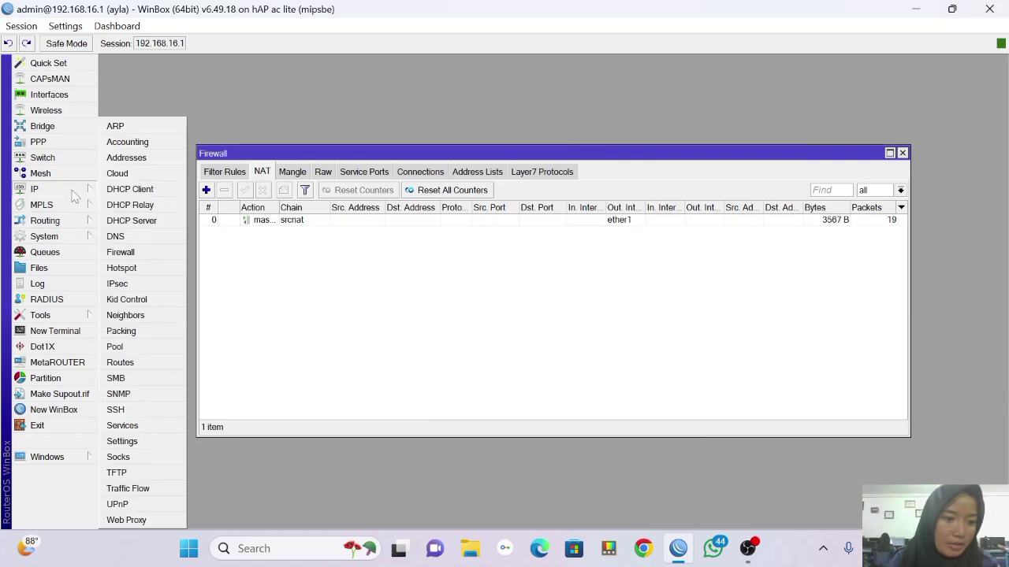
# Start the Hotspot Setup wizard and choose ether3 as the hotspot interface.
pyautogui.click(144, 267)
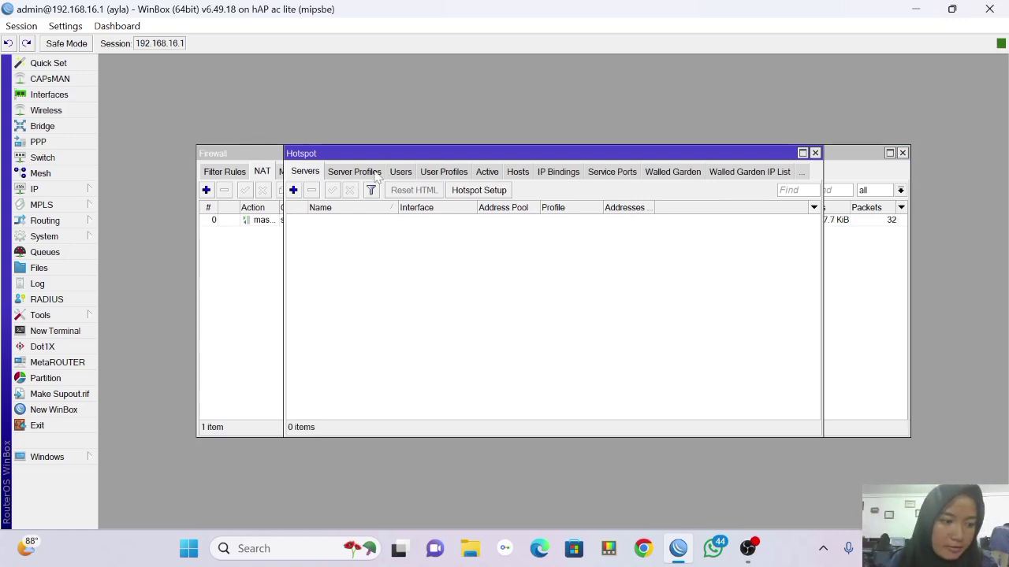
pyautogui.click(376, 175)
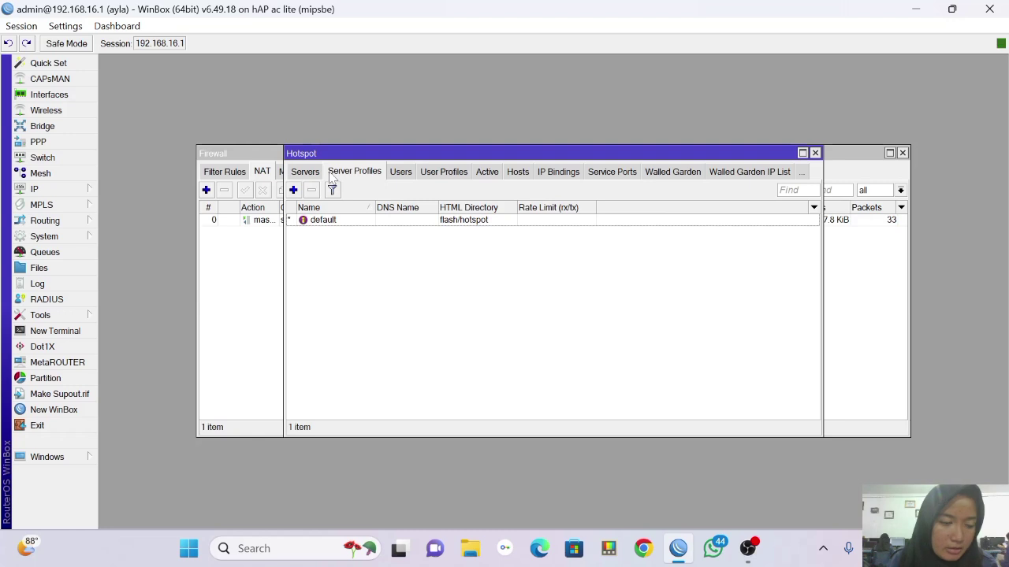
pyautogui.click(313, 175)
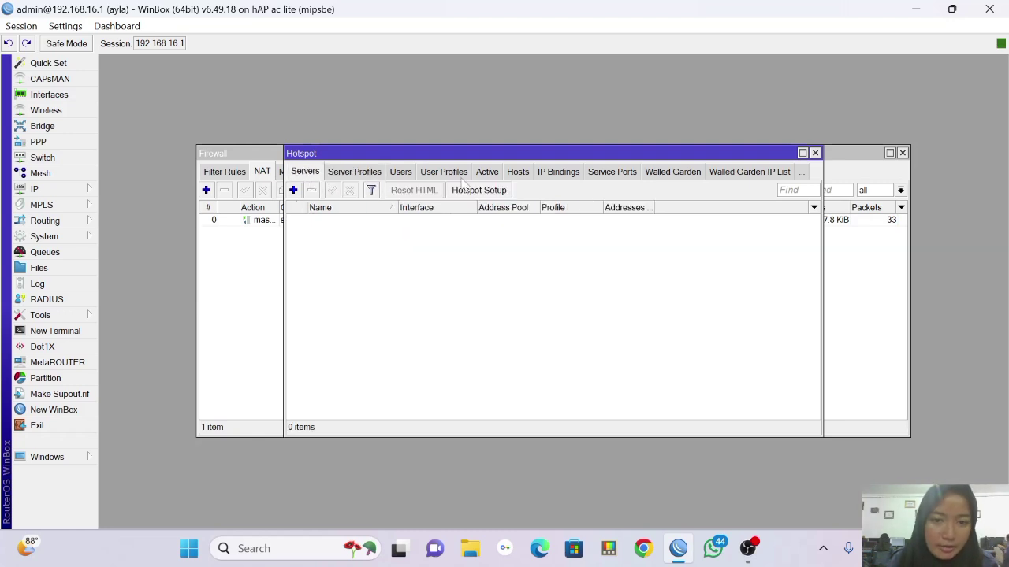
pyautogui.click(502, 190)
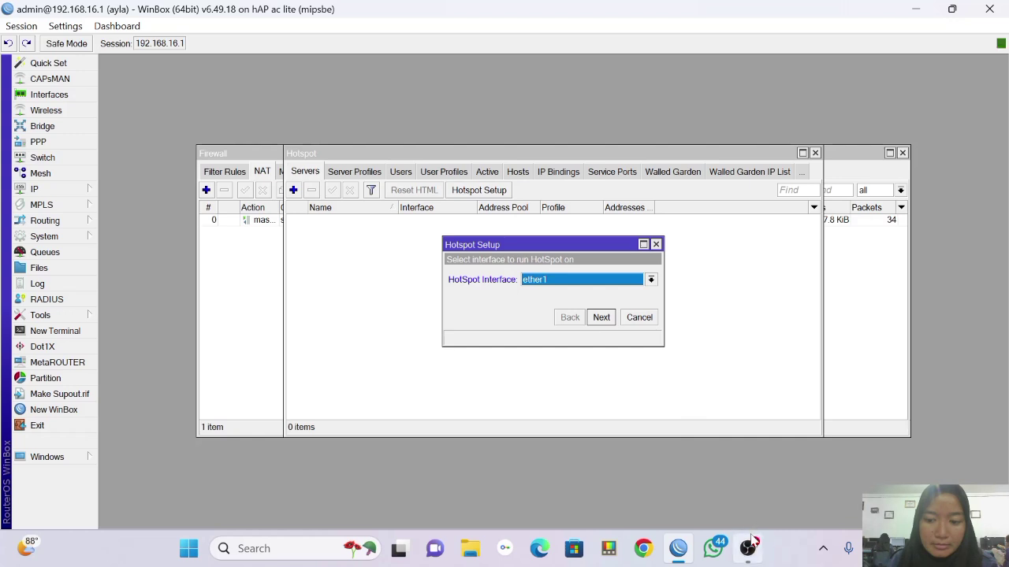
pyautogui.click(747, 548)
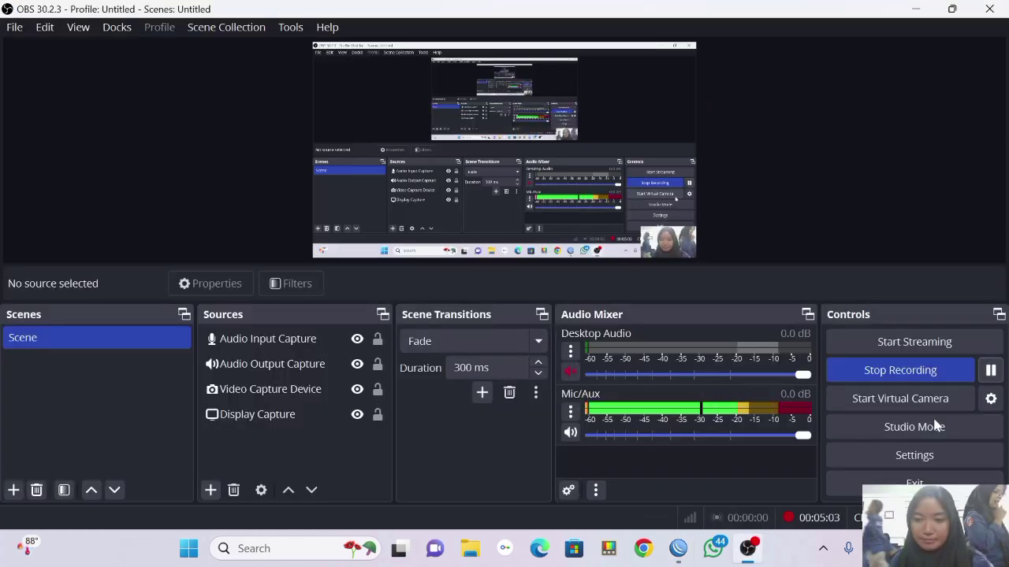
pyautogui.click(677, 548)
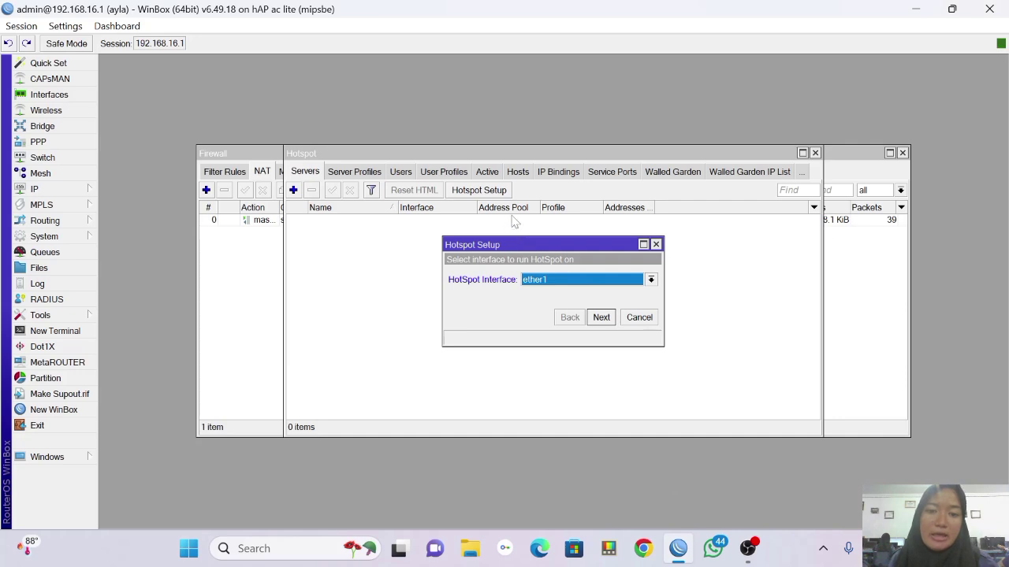
pyautogui.click(651, 279)
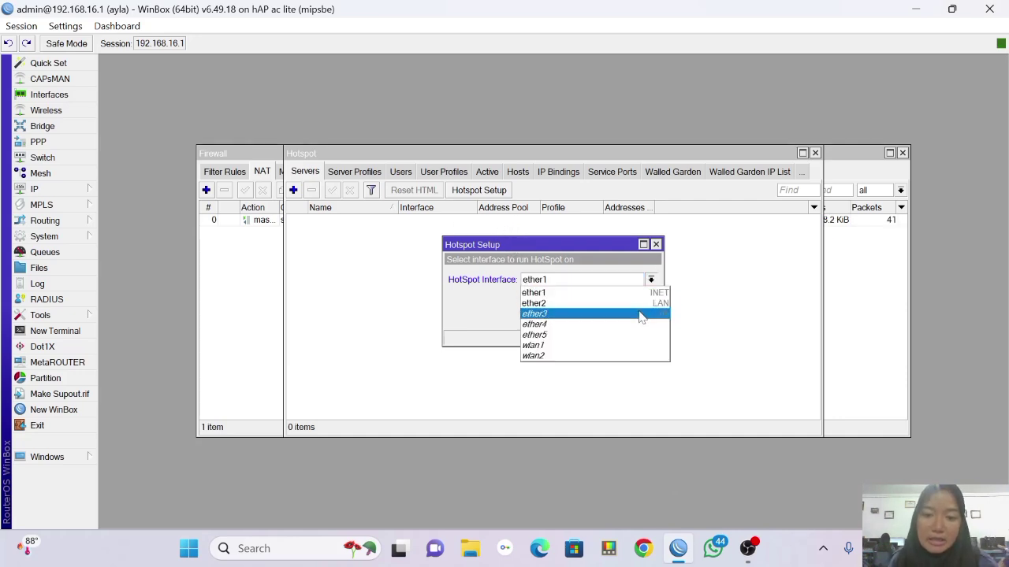
pyautogui.click(642, 314)
# Accept the default pool 10.5.50.2-10.5.50.254, SMTP and DNS server 8.8.8.8, then finish the wizard.
pyautogui.click(612, 319)
pyautogui.click(607, 321)
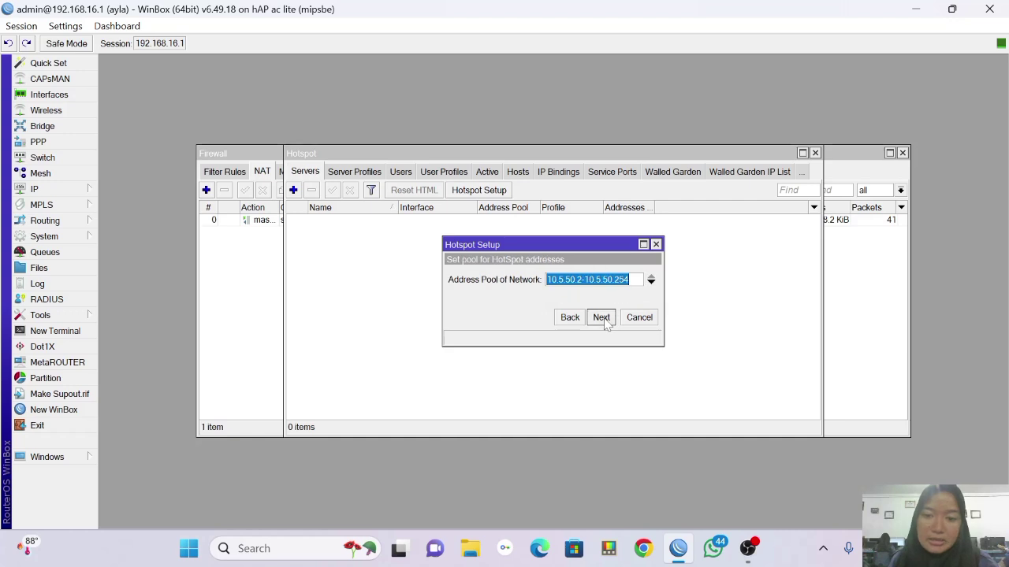
pyautogui.click(607, 322)
pyautogui.click(607, 322)
pyautogui.click(602, 318)
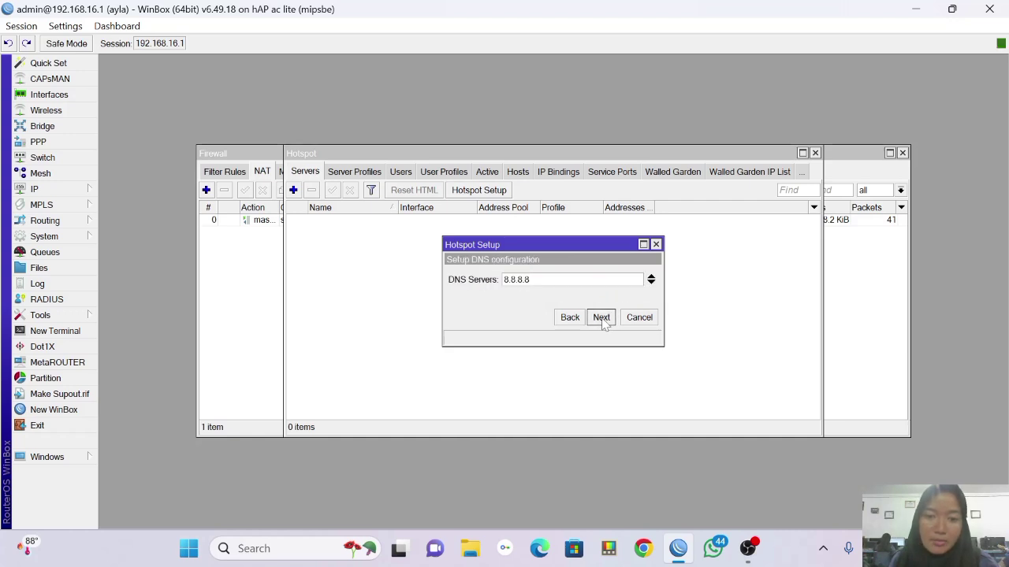
pyautogui.click(602, 319)
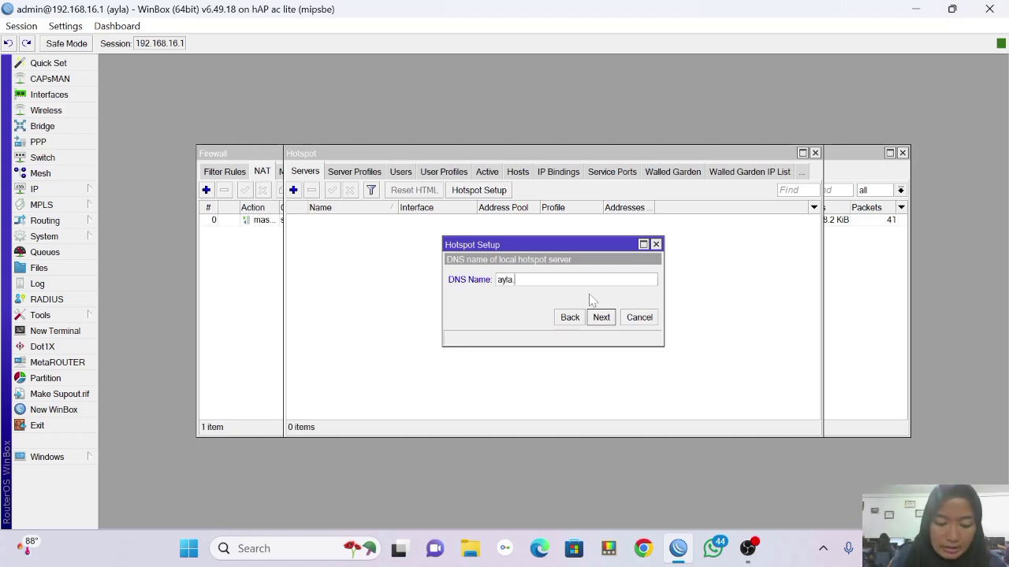
pyautogui.click(601, 318)
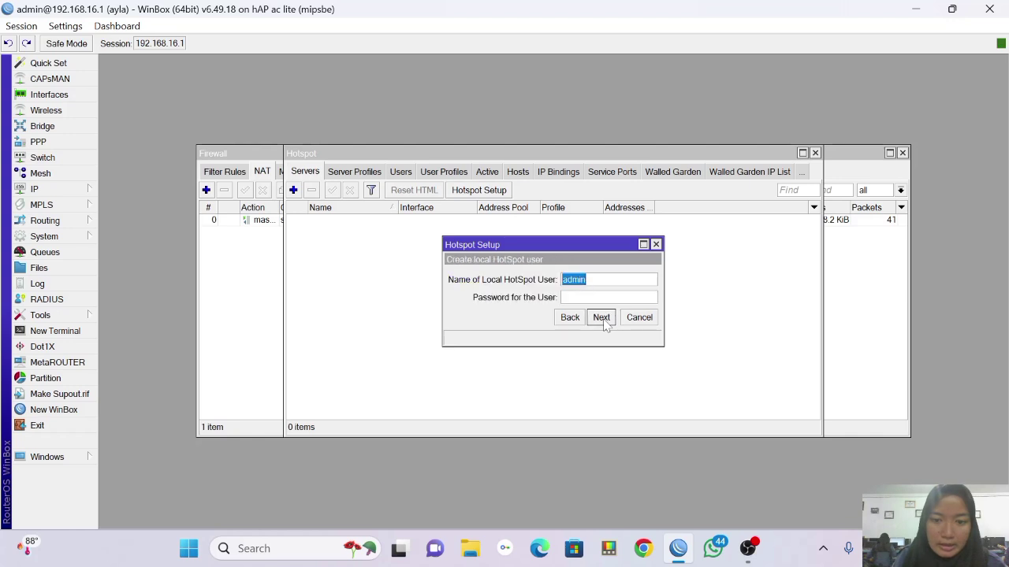
pyautogui.click(607, 298)
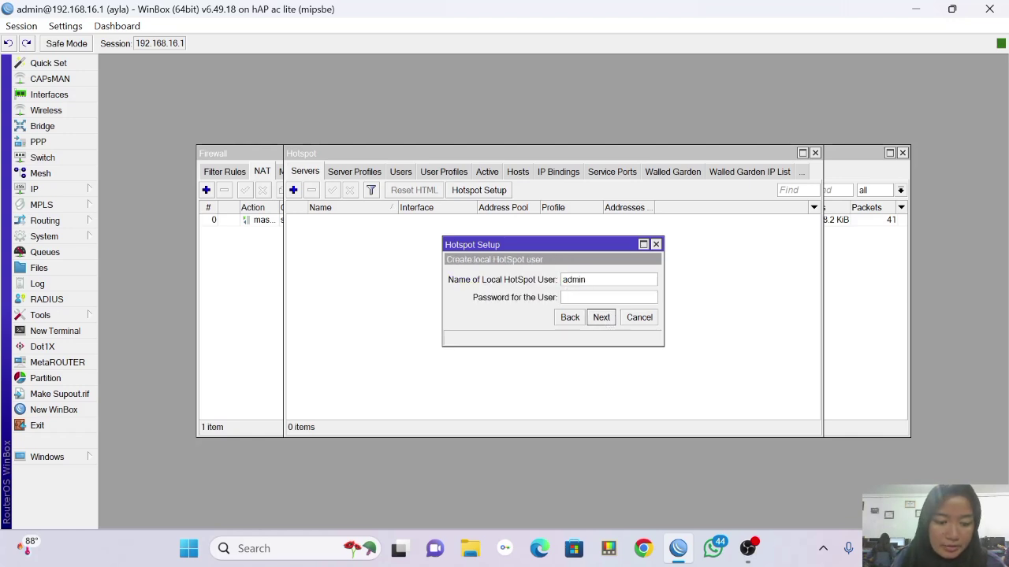
pyautogui.click(601, 318)
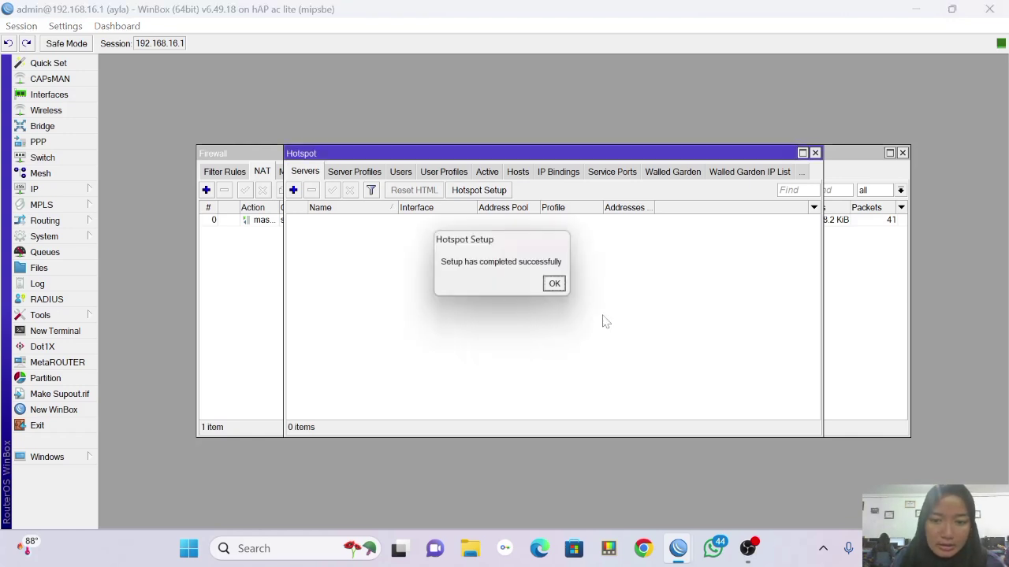
# Tick Use RADIUS on the hsprof1 hotspot server profile and save it.
pyautogui.click(559, 286)
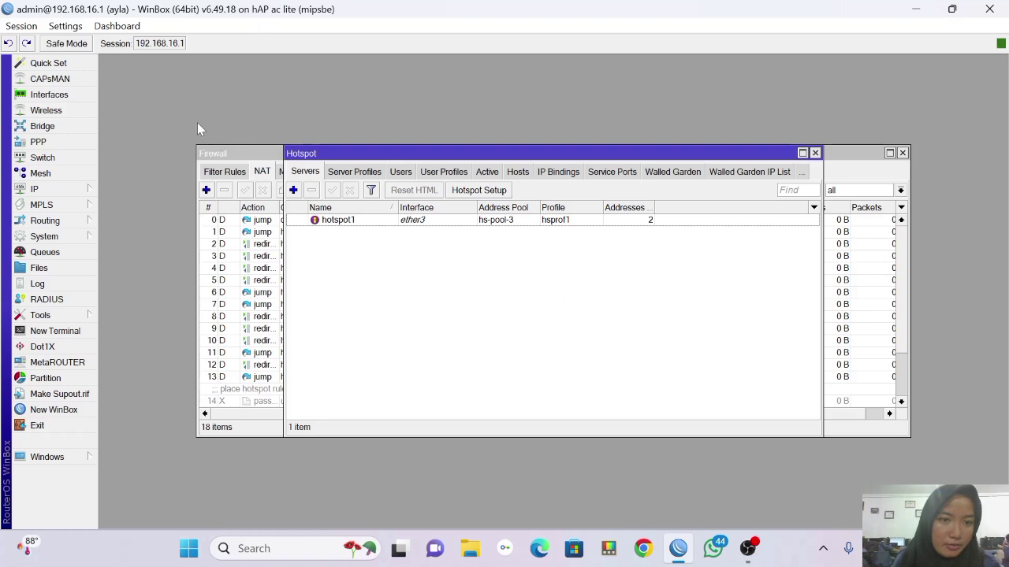
pyautogui.click(378, 174)
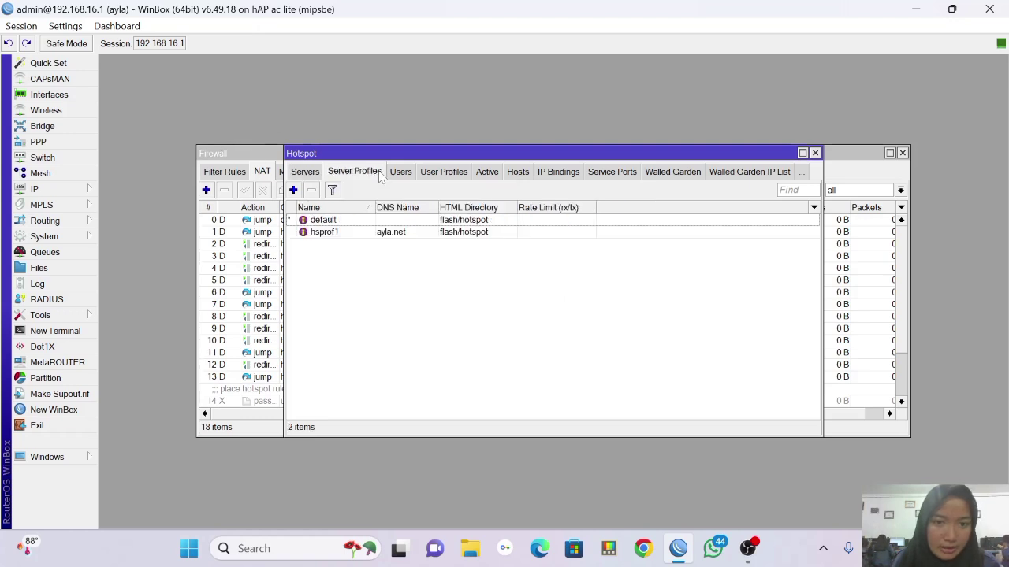
pyautogui.doubleClick(446, 233)
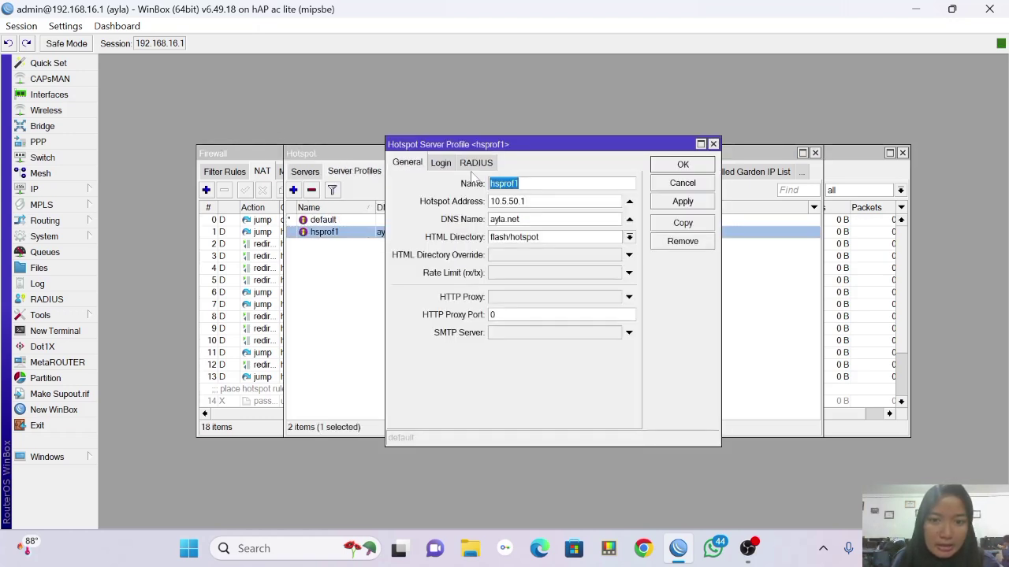
pyautogui.click(476, 164)
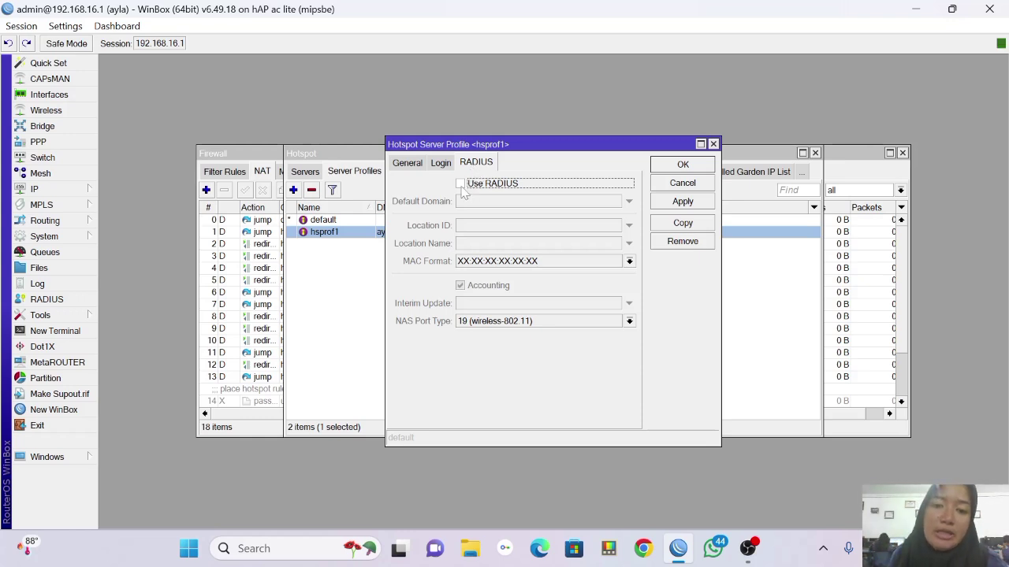
pyautogui.click(461, 184)
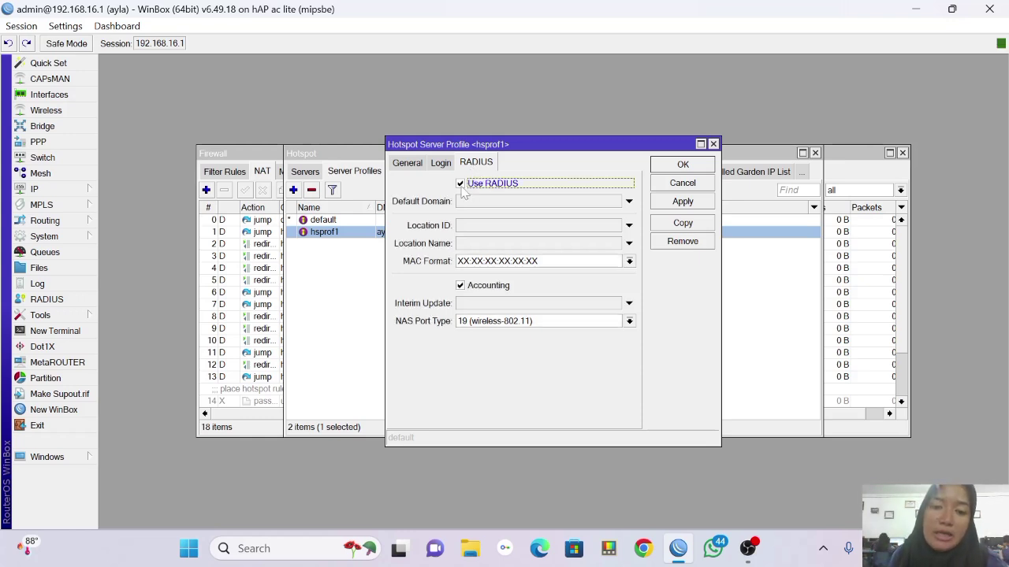
pyautogui.click(671, 203)
pyautogui.click(681, 167)
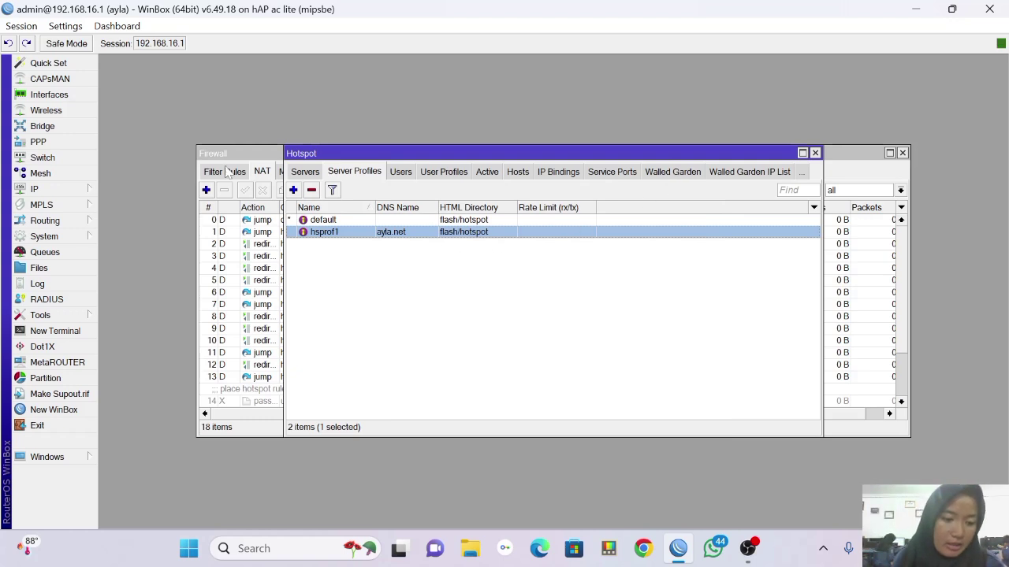
# Apply the RADIUS incoming settings so it accepts on port 3799.
pyautogui.click(78, 301)
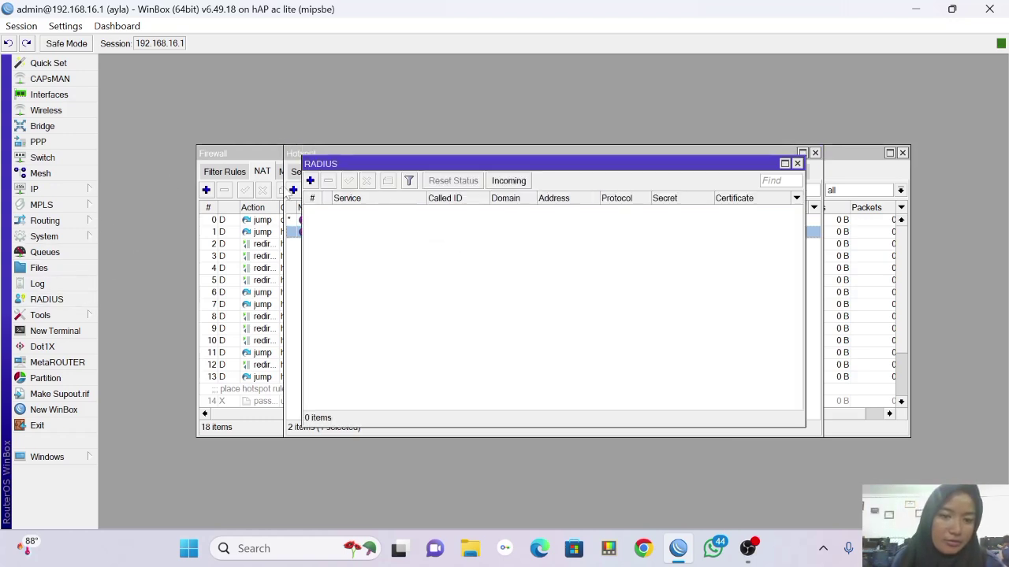
pyautogui.click(508, 183)
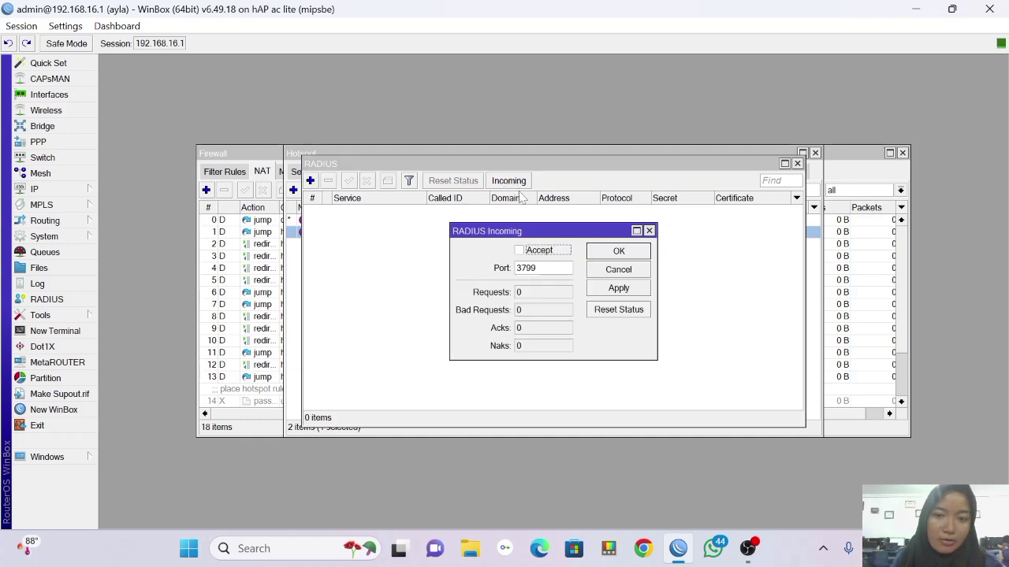
pyautogui.click(615, 288)
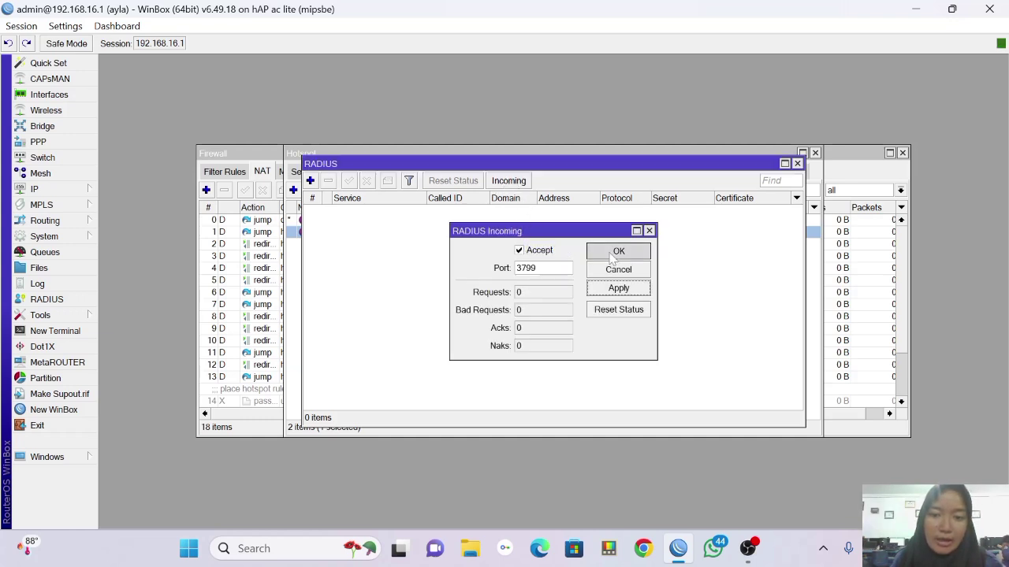
pyautogui.click(617, 254)
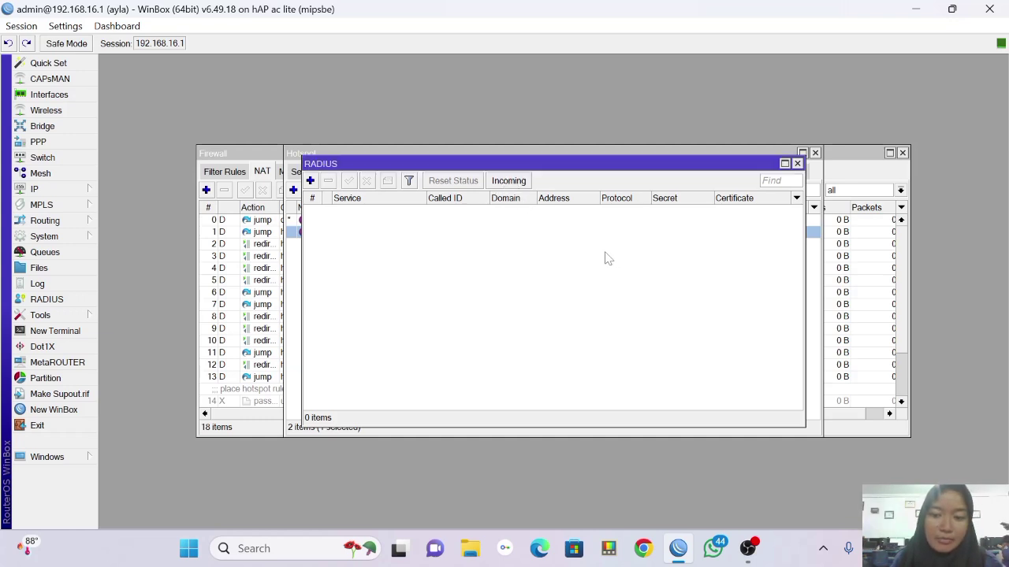
# Create a new RADIUS server with hotspot and login services and delete its 0.0.0.0 address.
pyautogui.click(311, 181)
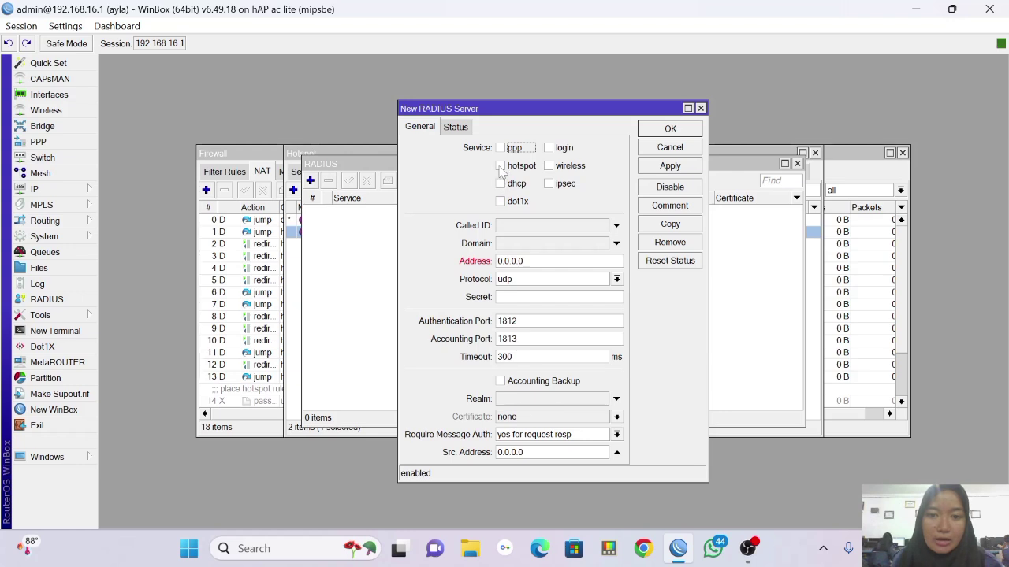
pyautogui.click(499, 166)
pyautogui.click(555, 149)
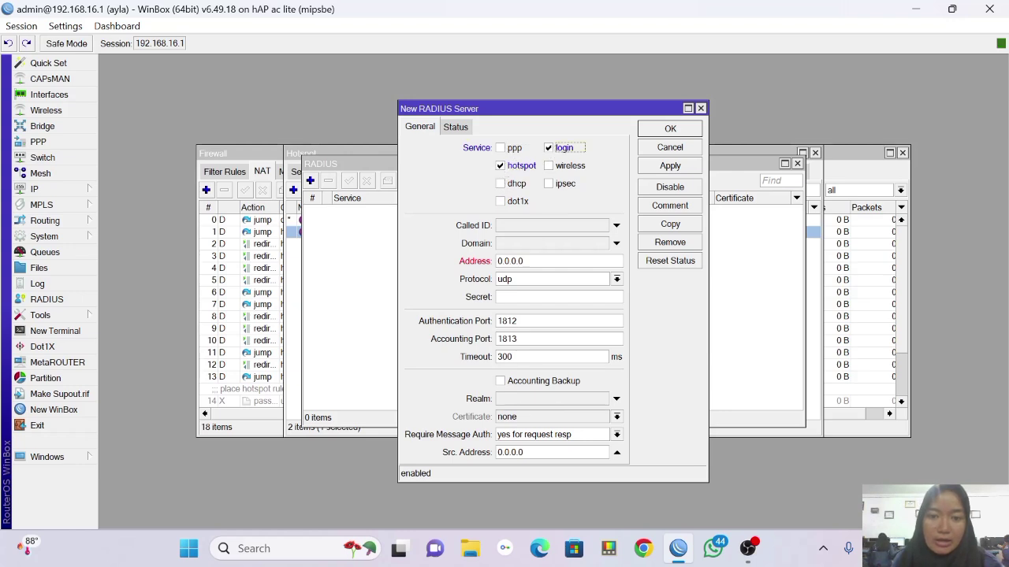
pyautogui.moveTo(517, 261); pyautogui.dragTo(473, 243)
pyautogui.press('BackSpace')
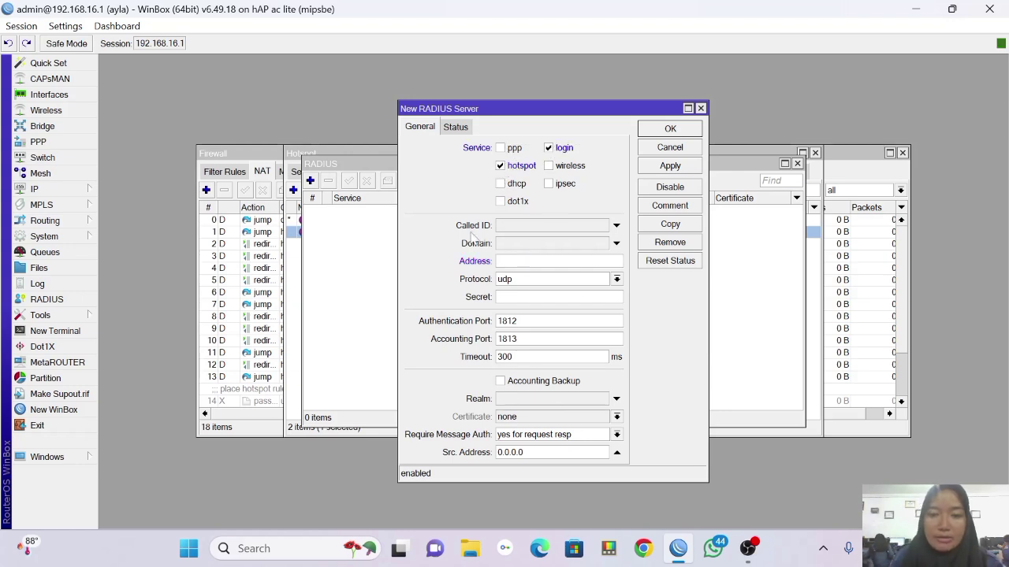
# Read ether1's DHCP lease address 172.16.131.116/24, then bring the RADIUS list forward.
pyautogui.click(79, 189)
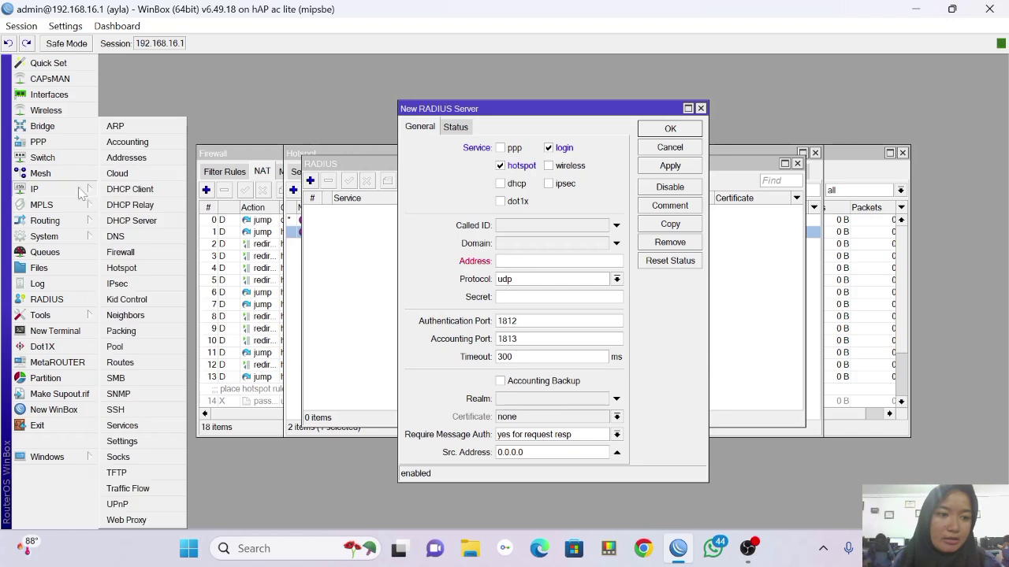
pyautogui.click(115, 189)
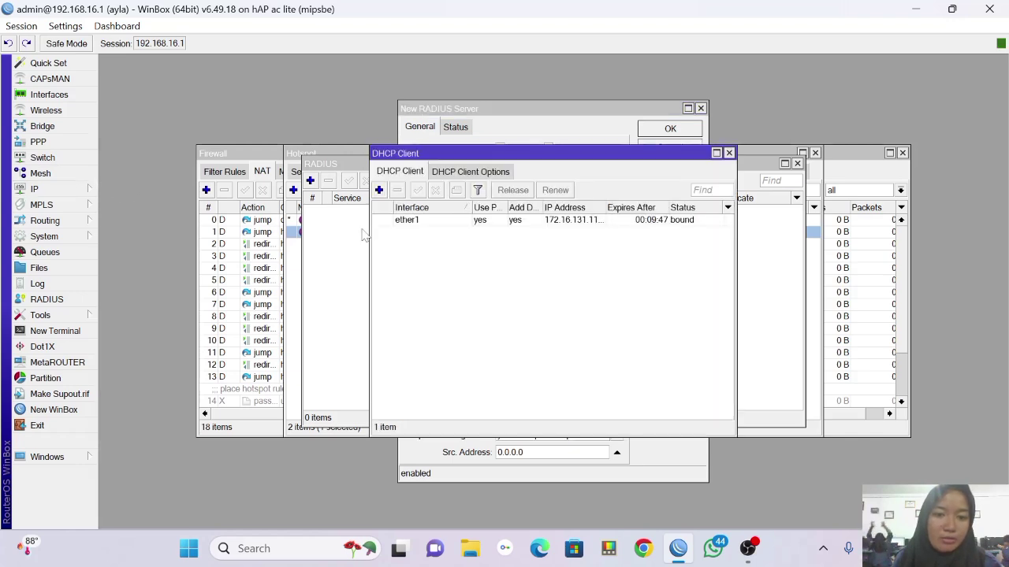
pyautogui.click(390, 222)
pyautogui.doubleClick(390, 222)
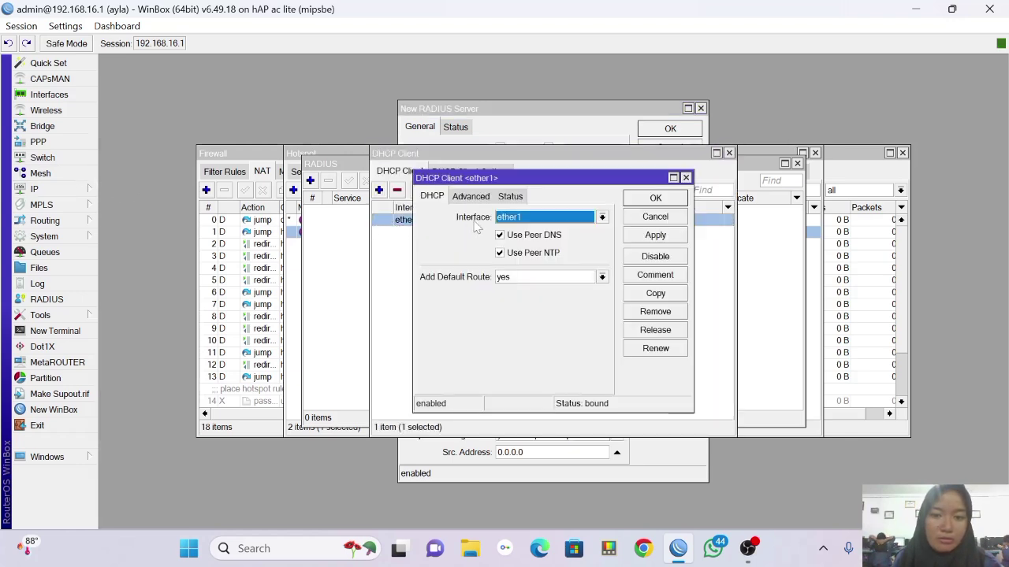
pyautogui.click(510, 196)
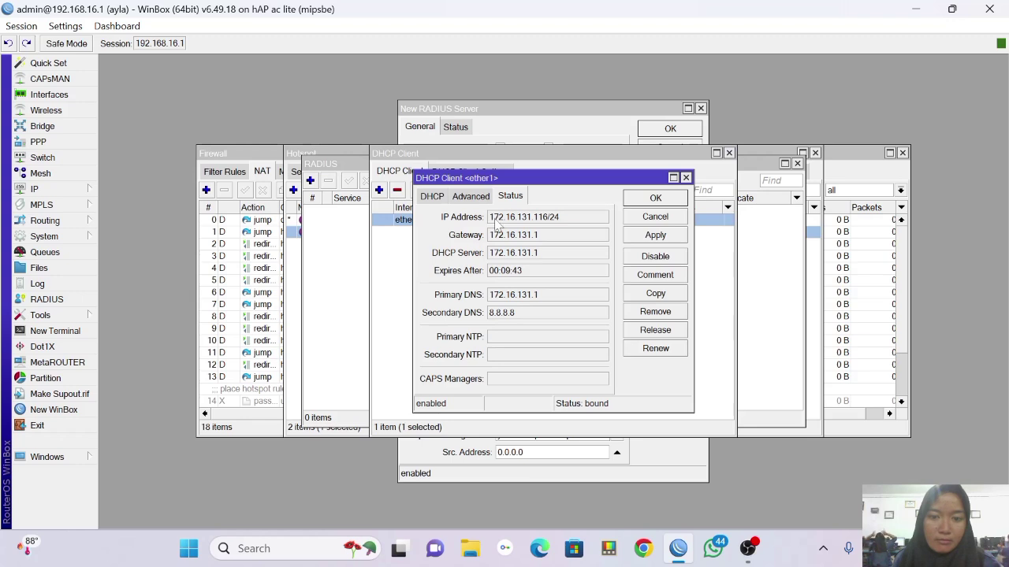
pyautogui.moveTo(490, 218); pyautogui.dragTo(551, 229)
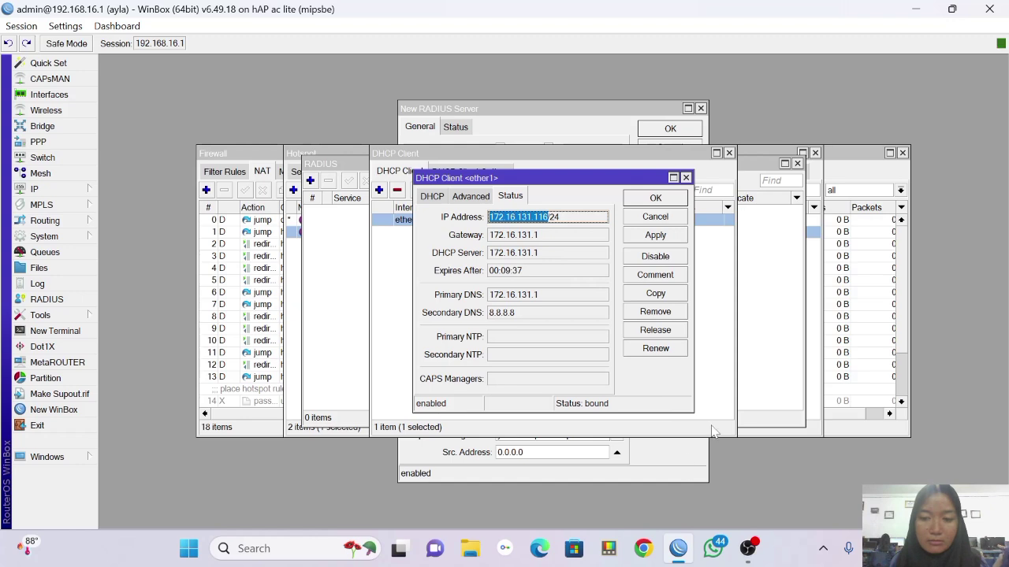
pyautogui.click(758, 371)
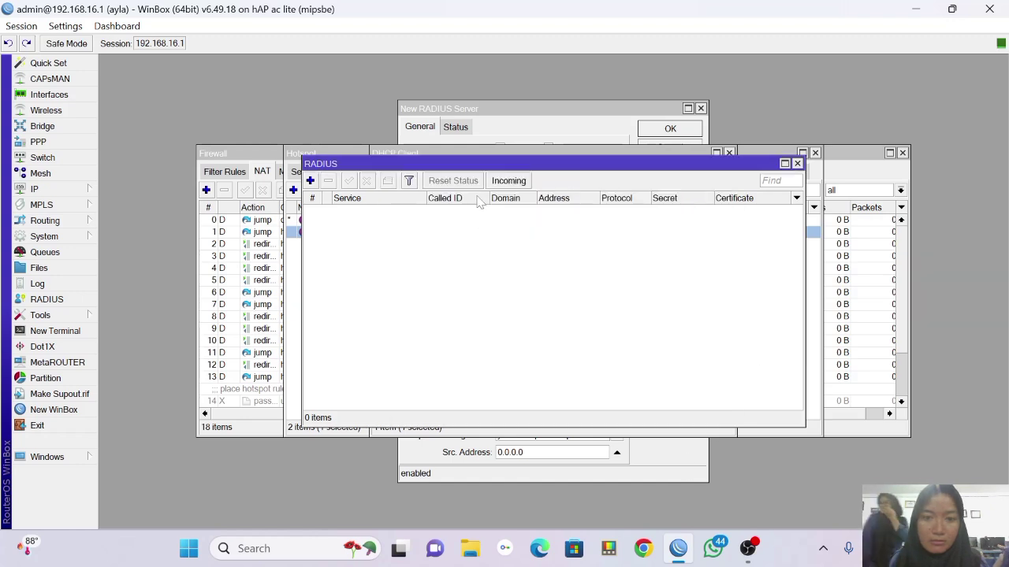
# Add a login and hotspot RADIUS server at 172.16.131.116 with its shared secret, and save.
pyautogui.click(312, 181)
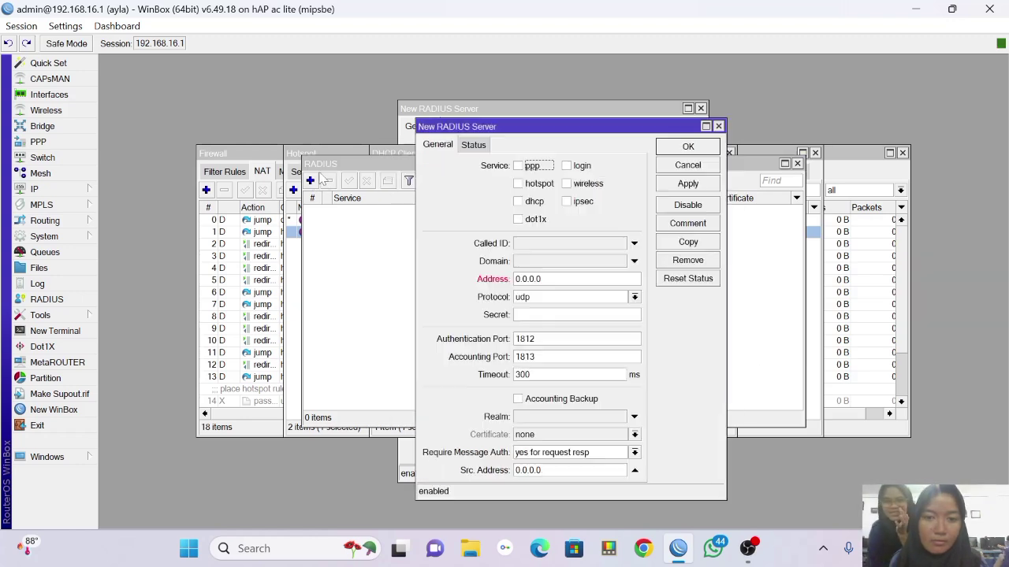
pyautogui.click(566, 166)
pyautogui.click(519, 185)
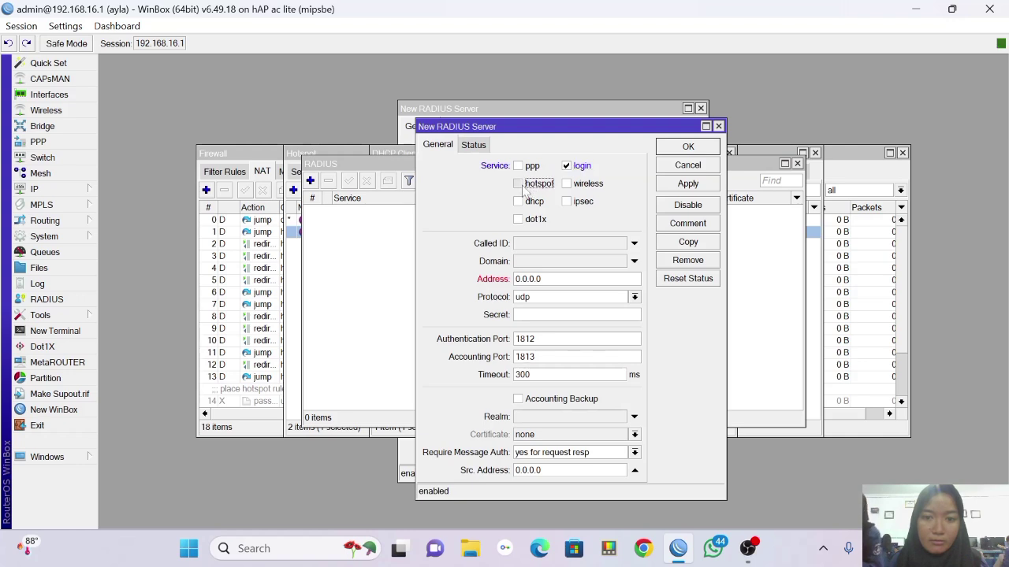
pyautogui.click(550, 279)
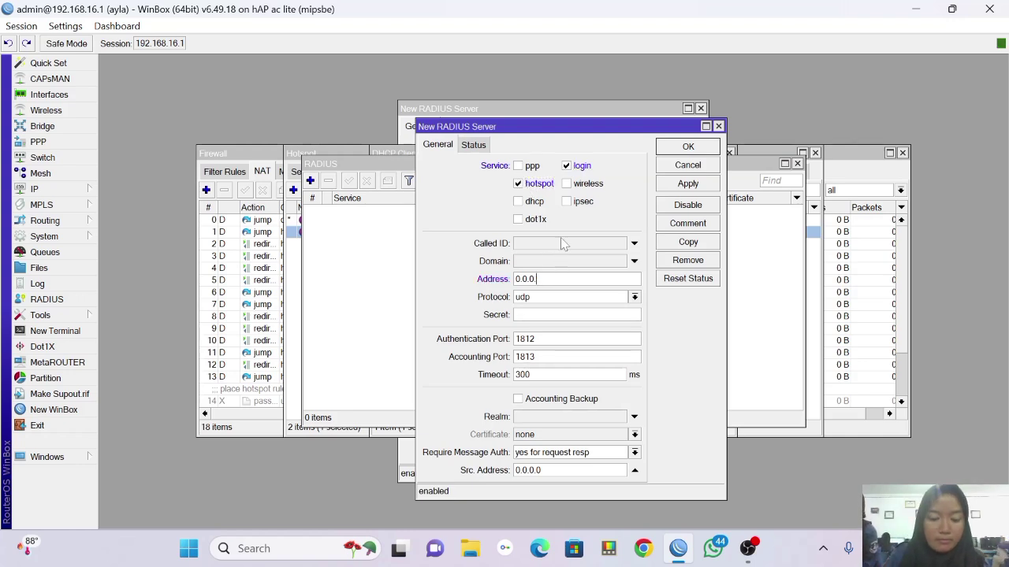
pyautogui.press('BackSpace')
pyautogui.press('BackSpace')
pyautogui.press('BackSpace')
pyautogui.press('BackSpace')
pyautogui.press('BackSpace')
pyautogui.press('BackSpace')
pyautogui.write('172.16.131.116')
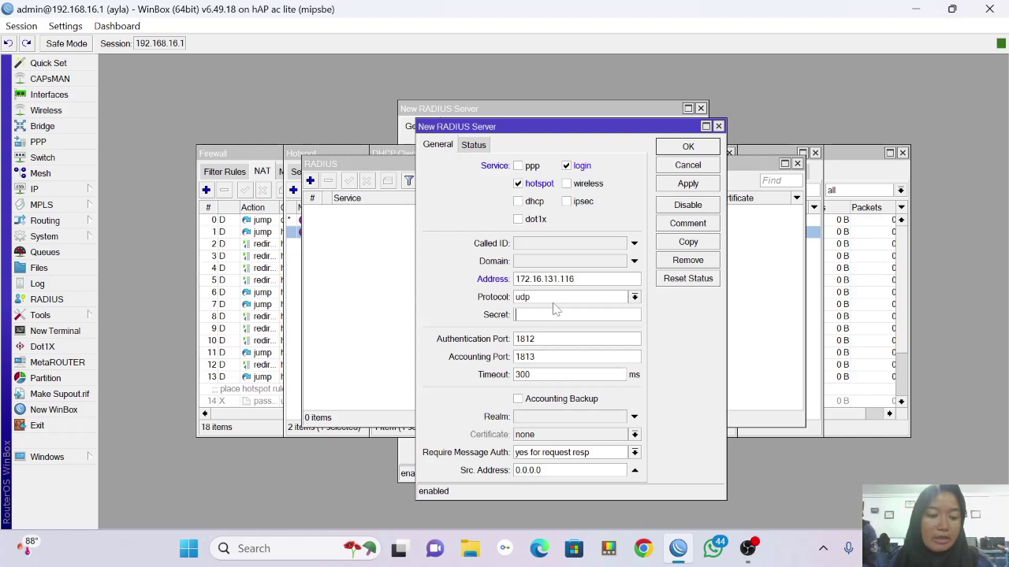
pyautogui.write('12')
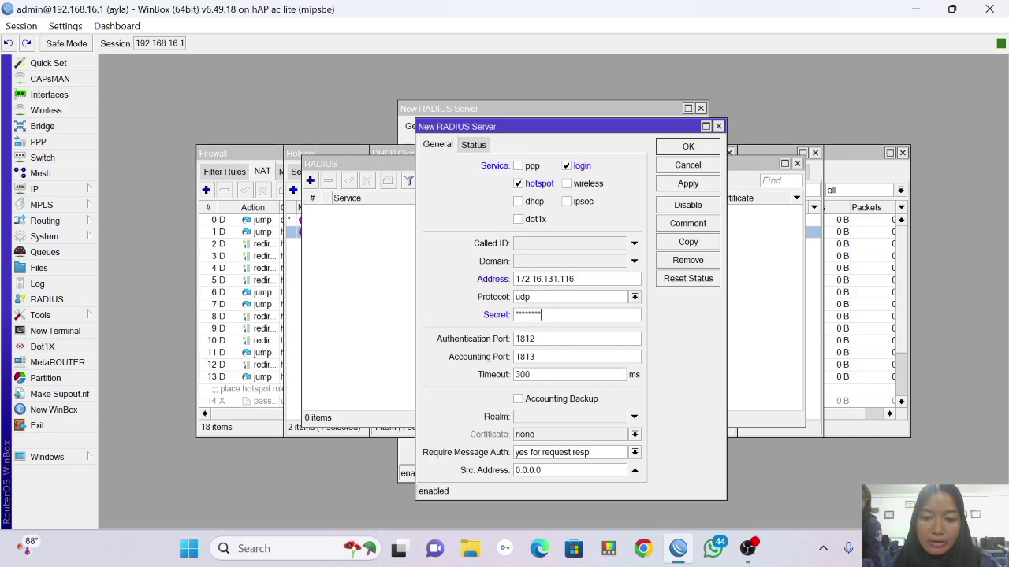
pyautogui.click(692, 184)
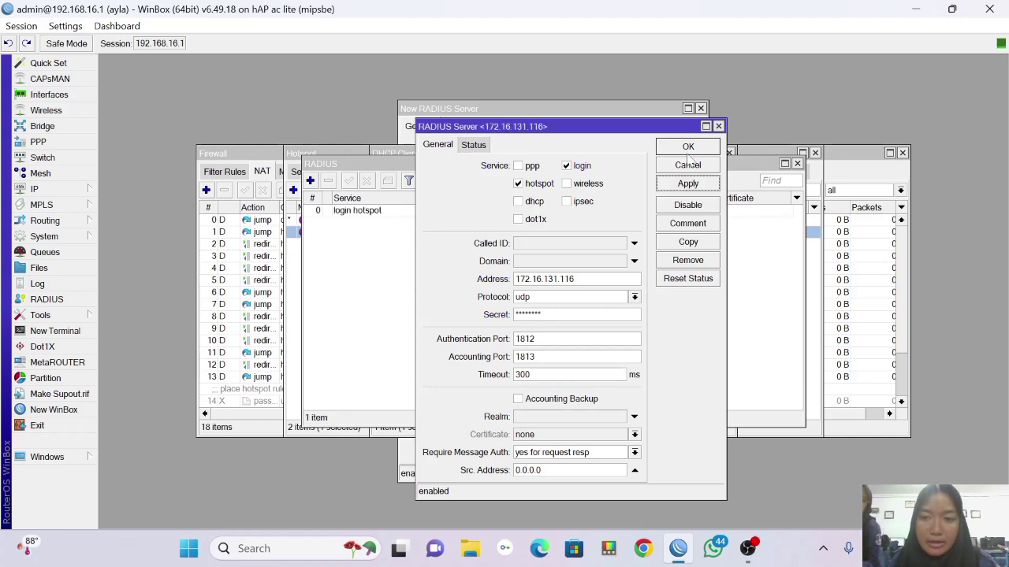
pyautogui.click(687, 148)
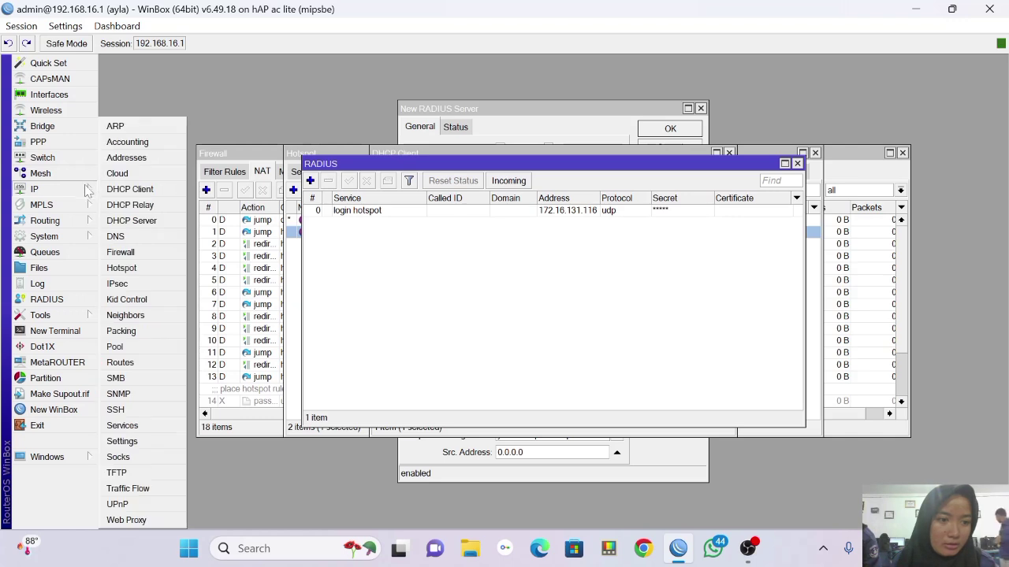
# Untick DDNS Enabled and Update Time in IP Cloud, apply, and close the dialog.
pyautogui.click(118, 174)
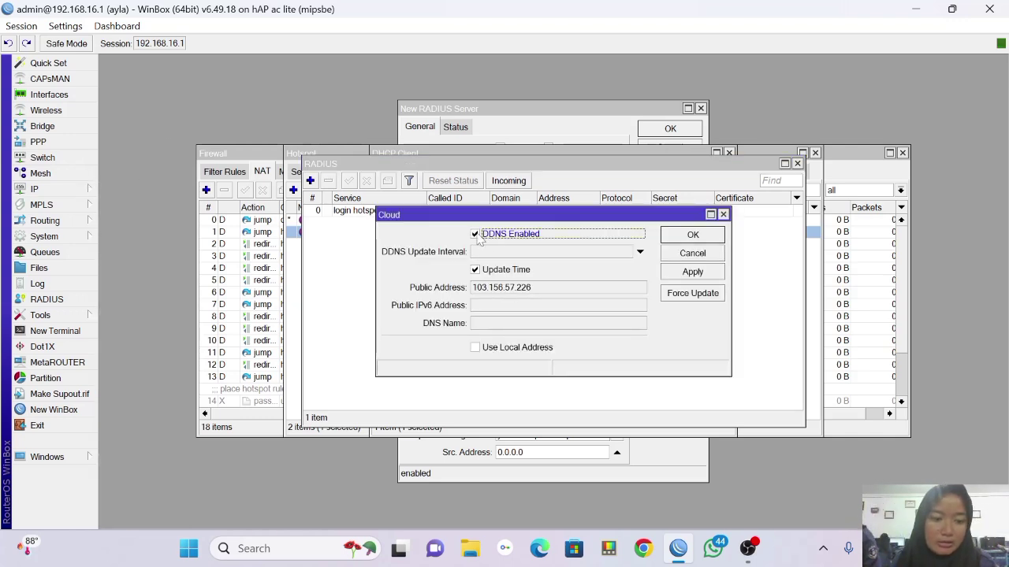
pyautogui.click(692, 273)
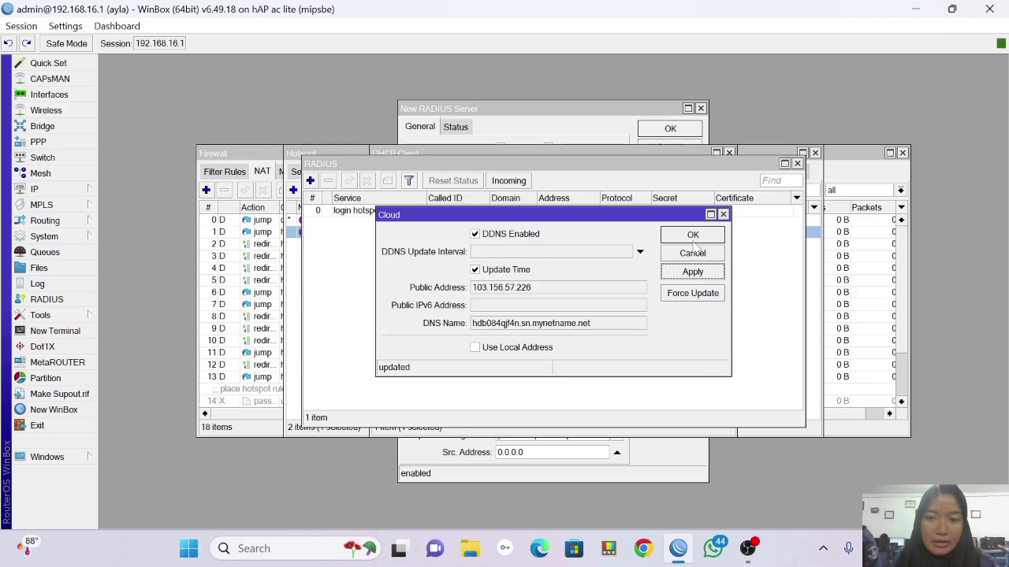
pyautogui.click(476, 234)
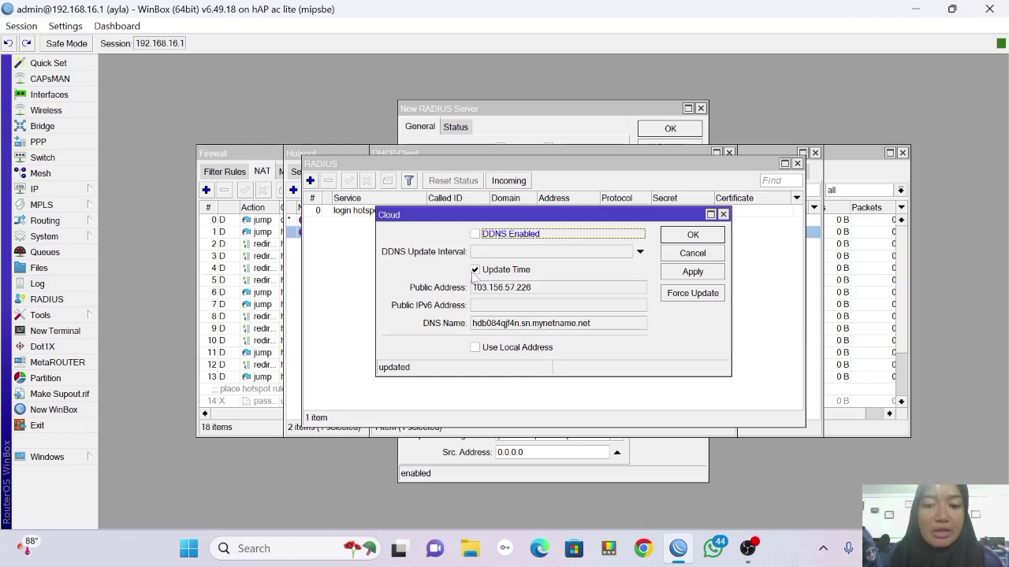
pyautogui.click(475, 270)
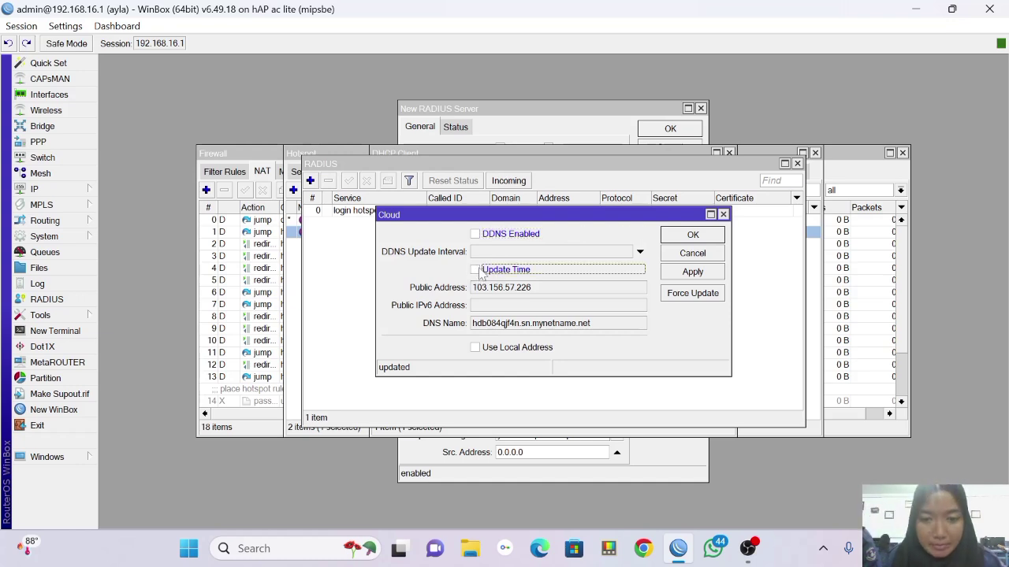
pyautogui.click(680, 275)
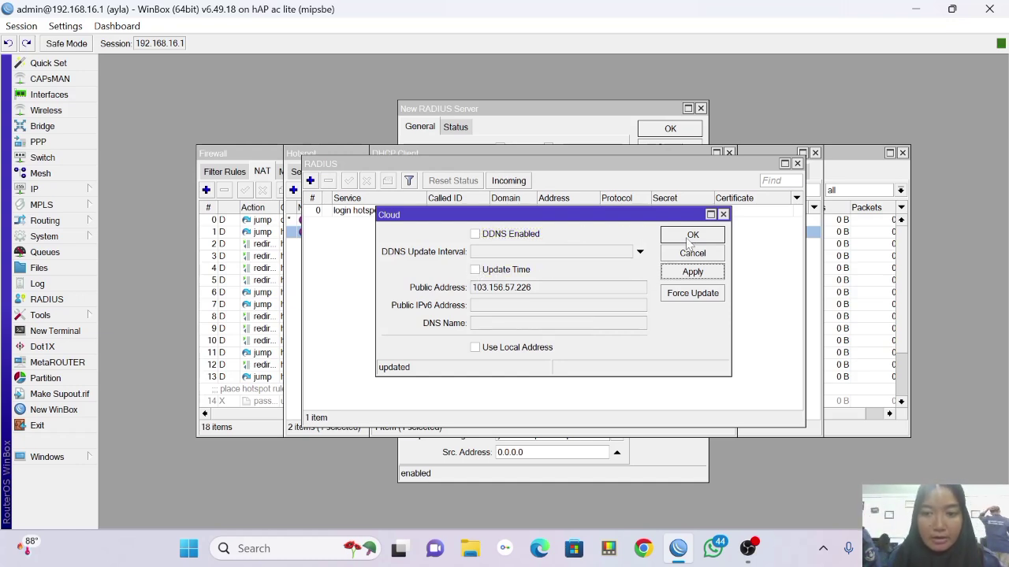
pyautogui.click(691, 236)
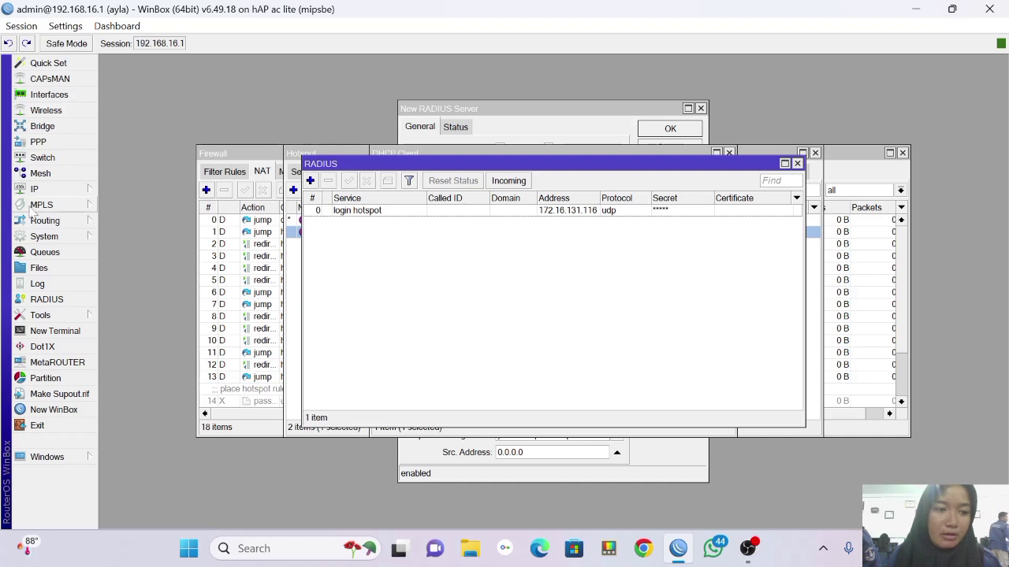
# Set the SNTP client's server to asia.pool.ntp.org and apply it.
pyautogui.click(67, 237)
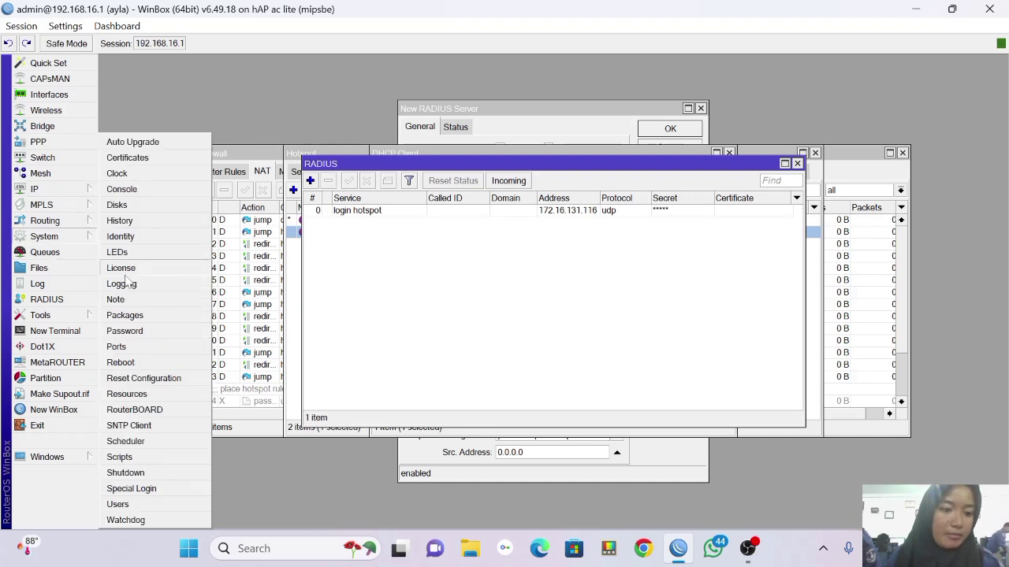
pyautogui.click(169, 427)
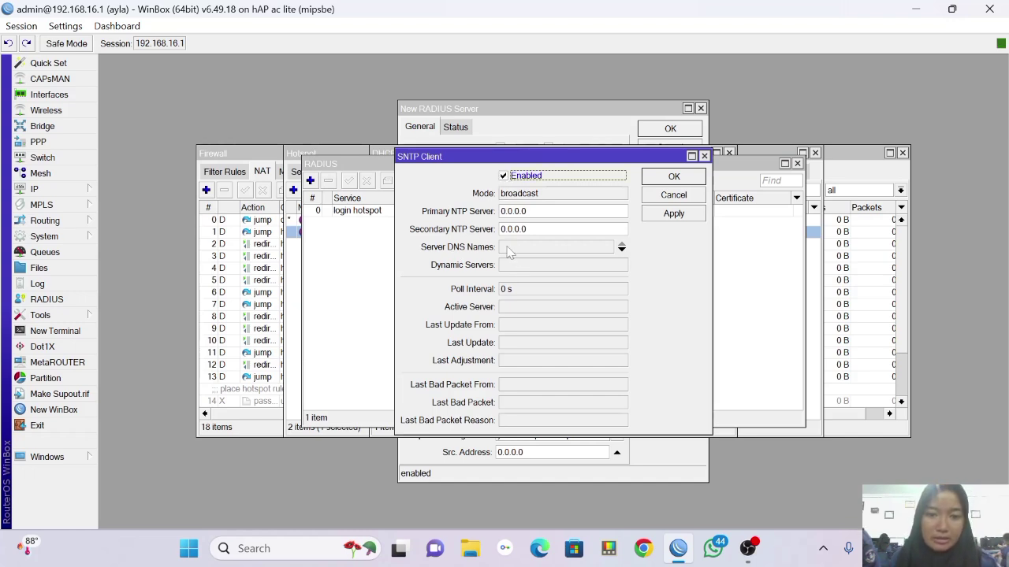
pyautogui.click(508, 249)
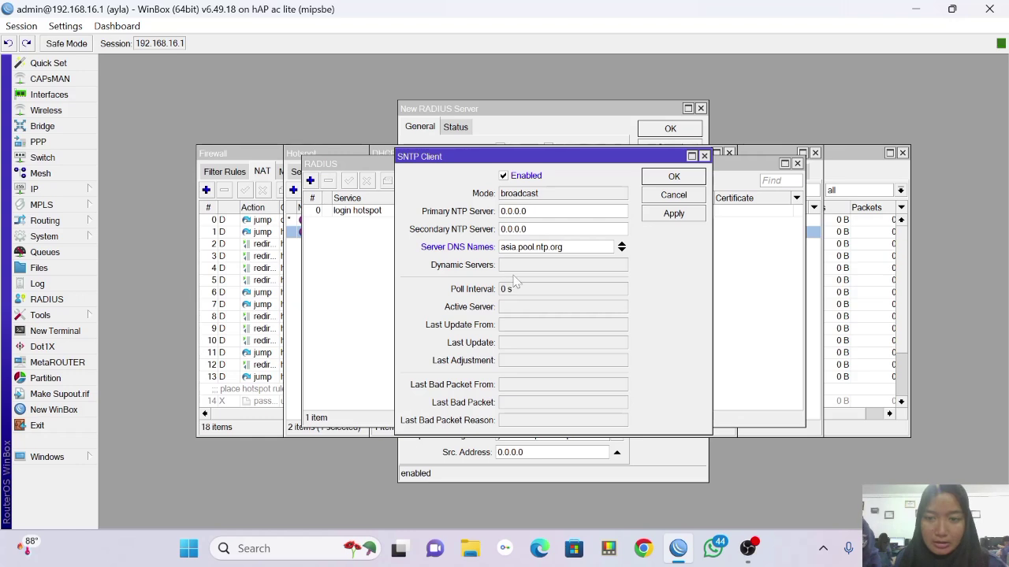
pyautogui.click(674, 214)
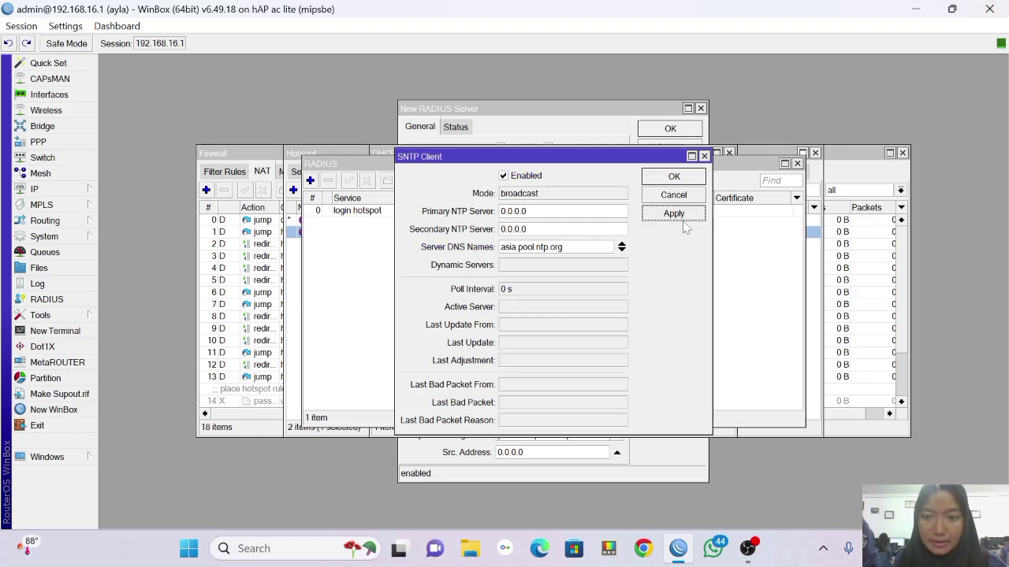
# Set the clock to Asia/Jakarta with Time Zone Autodetect off, apply, and close it.
pyautogui.click(671, 177)
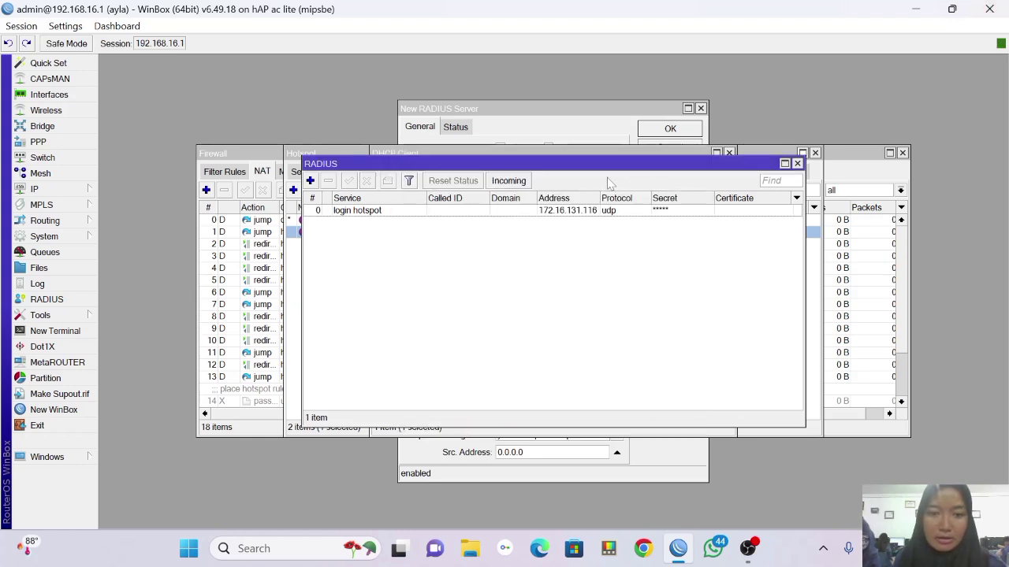
pyautogui.click(60, 238)
pyautogui.click(118, 173)
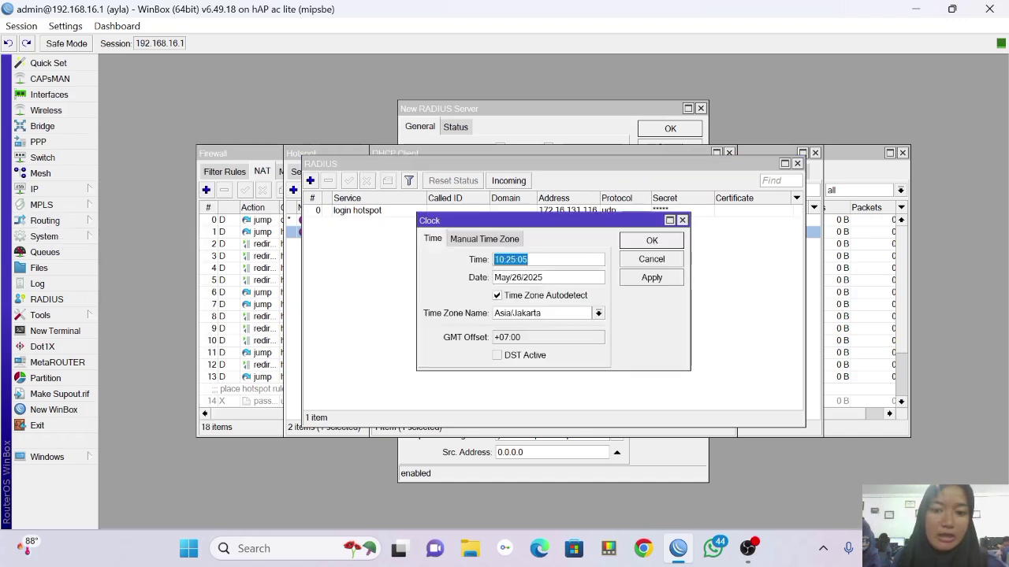
pyautogui.click(497, 296)
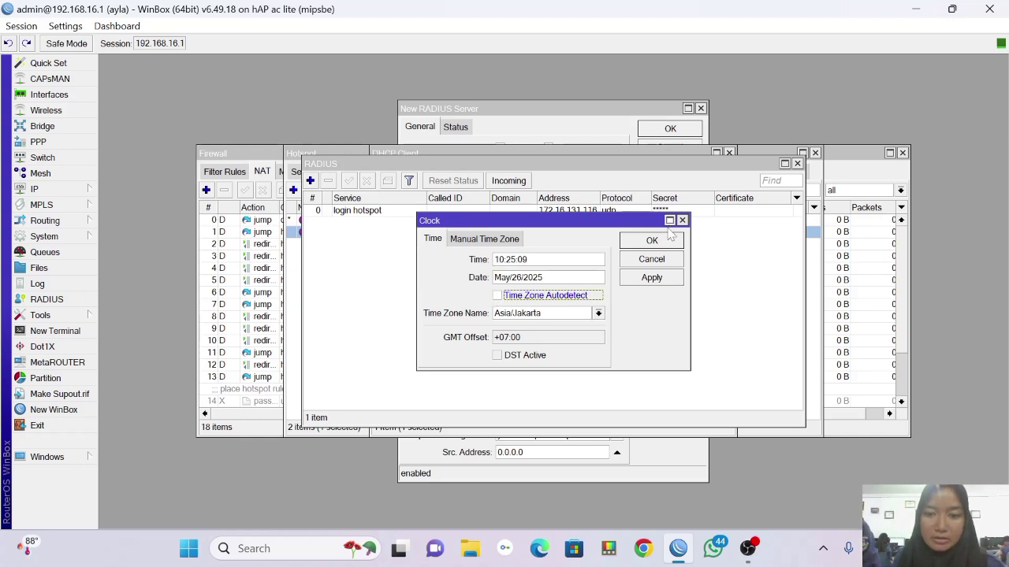
pyautogui.click(656, 279)
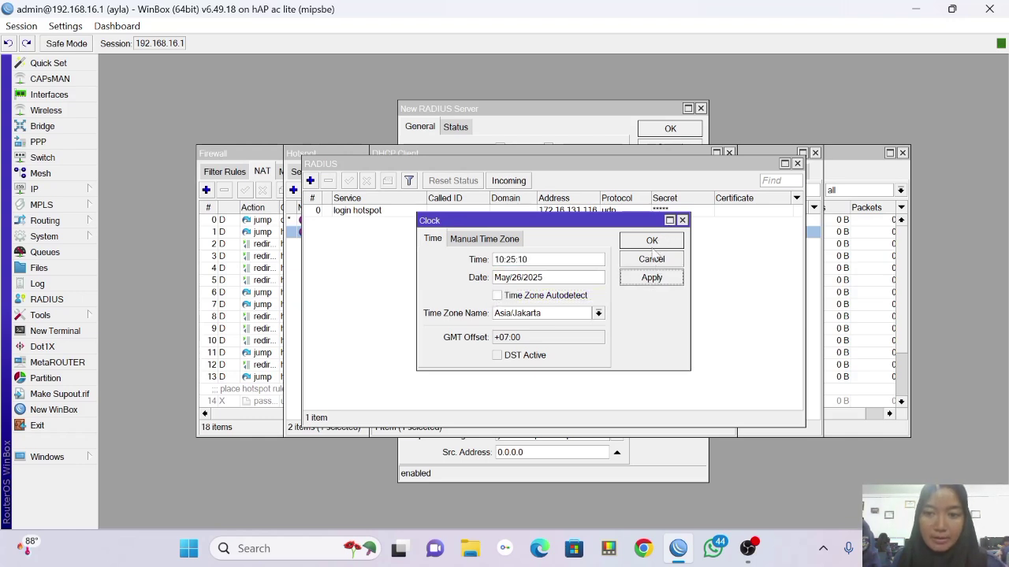
pyautogui.click(652, 241)
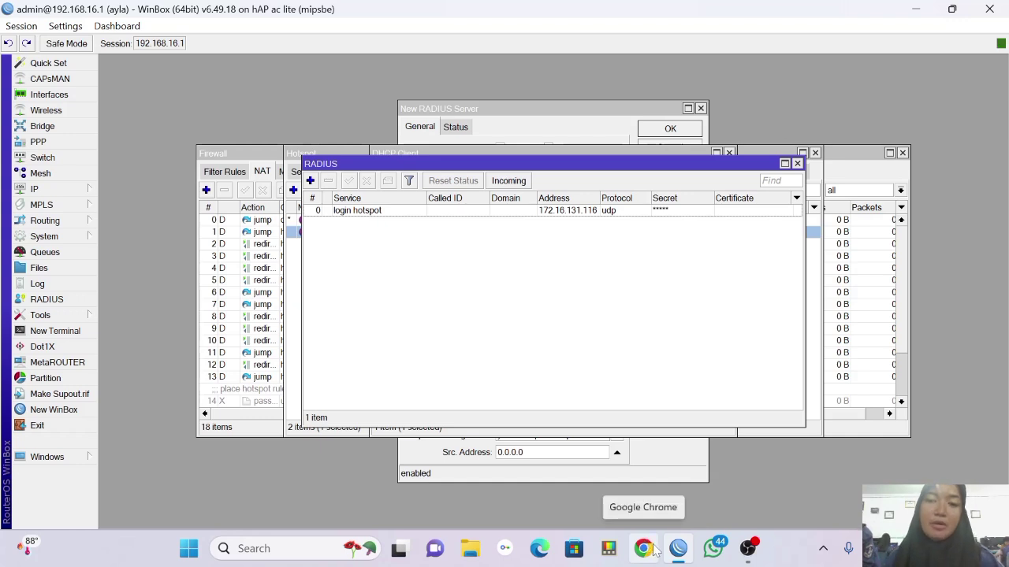
# Launch Chrome with the first profile and search Google for mikhmon.
pyautogui.click(652, 549)
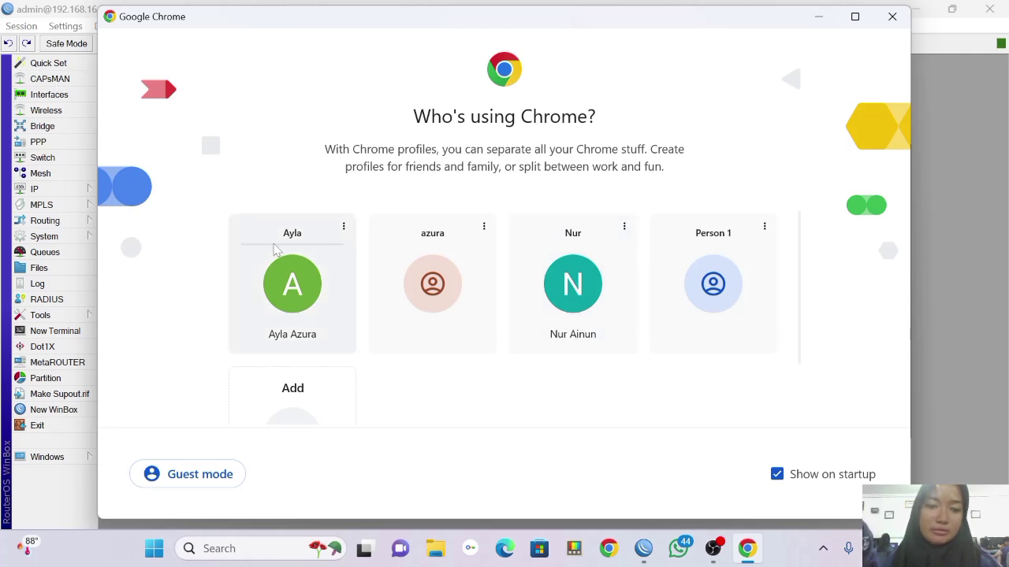
pyautogui.click(298, 277)
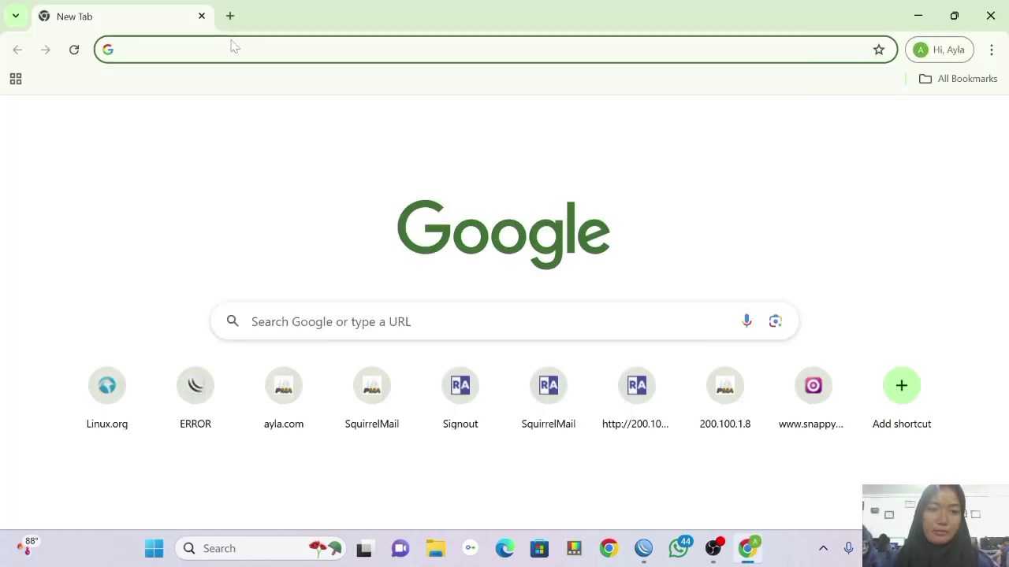
pyautogui.click(234, 47)
pyautogui.write('m')
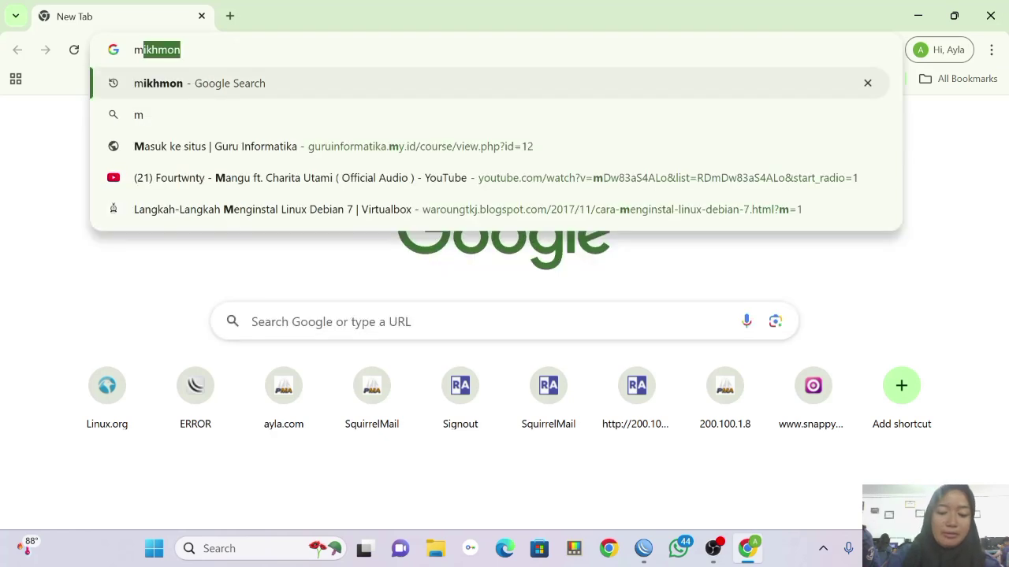
pyautogui.write('ikhmon')
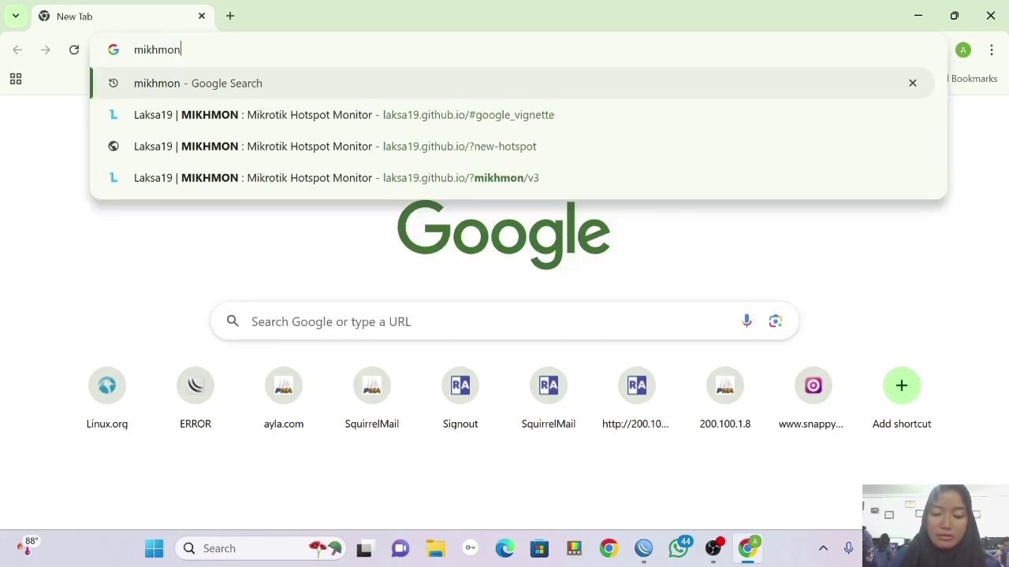
pyautogui.press('Return')
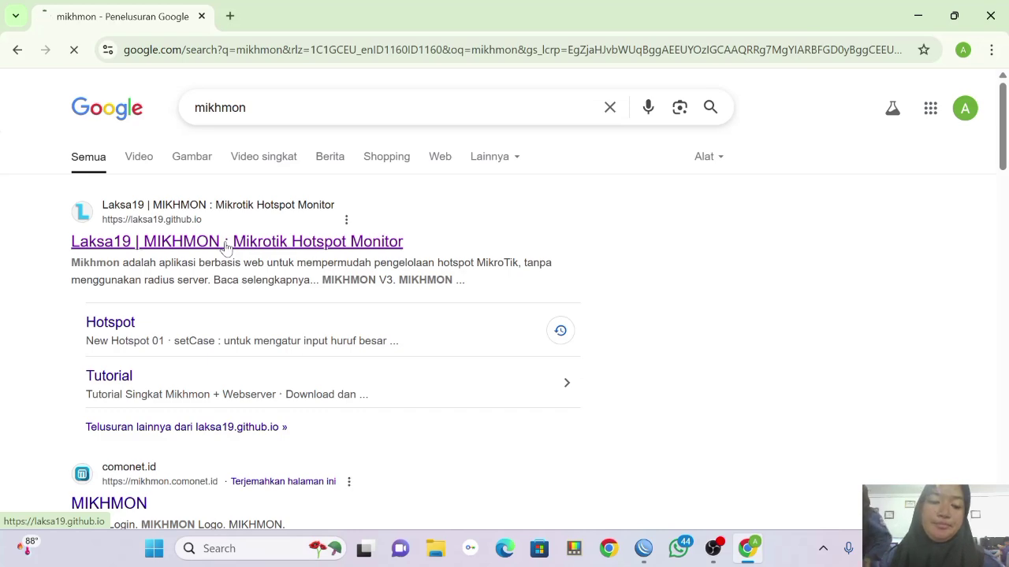
# Open the laksa19.github.io Mikhmon site from the results and browse the page.
pyautogui.click(226, 247)
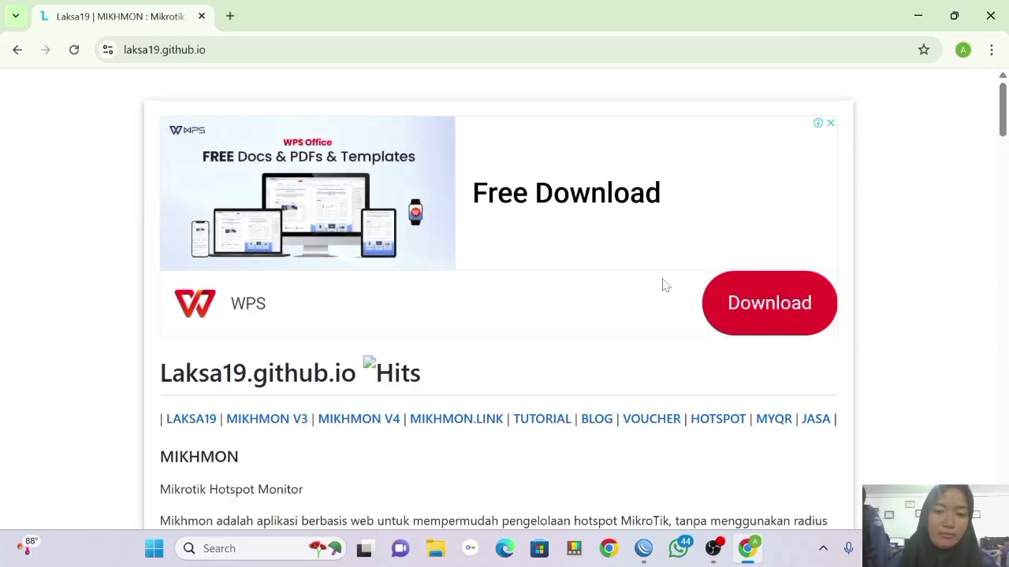
pyautogui.scroll(-10, 666, 285)
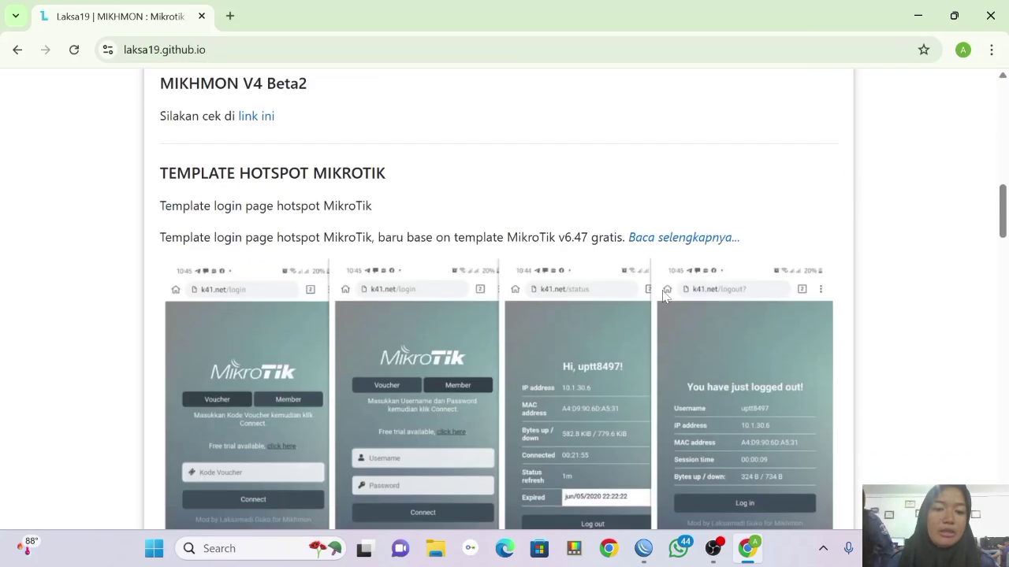
pyautogui.scroll(-15, 664, 290)
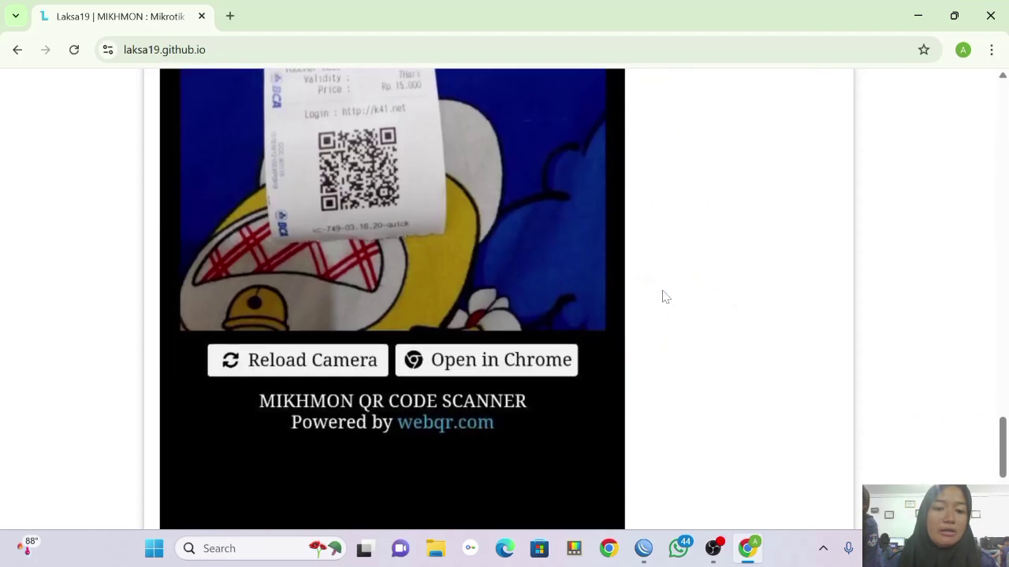
pyautogui.scroll(-4, 666, 297)
pyautogui.scroll(12, 666, 297)
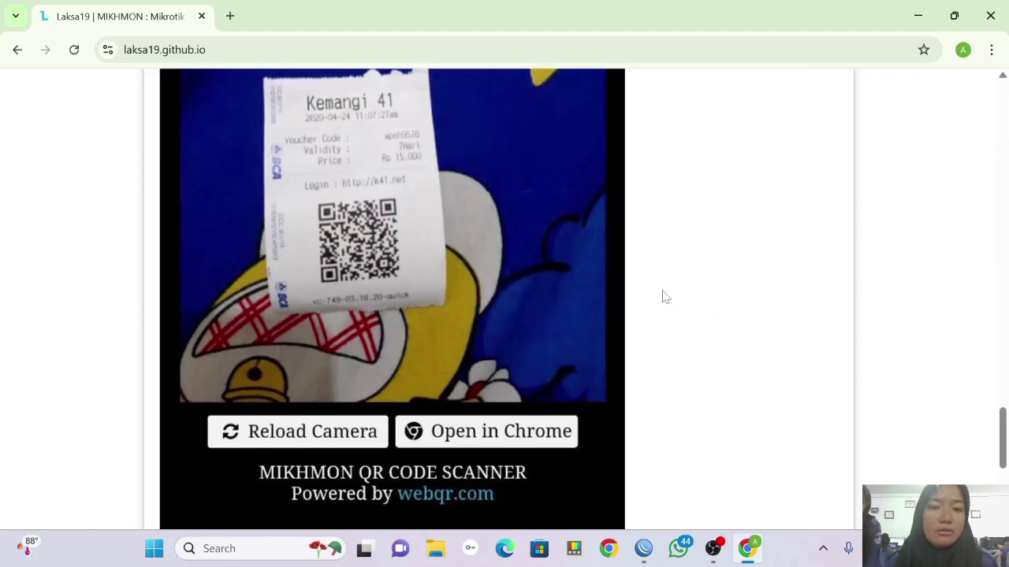
pyautogui.scroll(20, 666, 297)
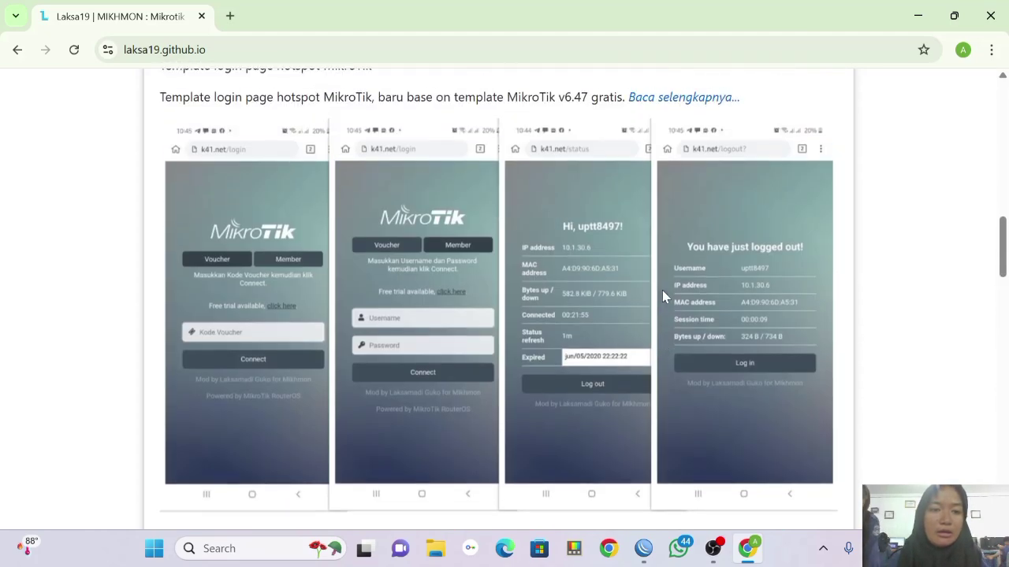
pyautogui.scroll(1, 664, 297)
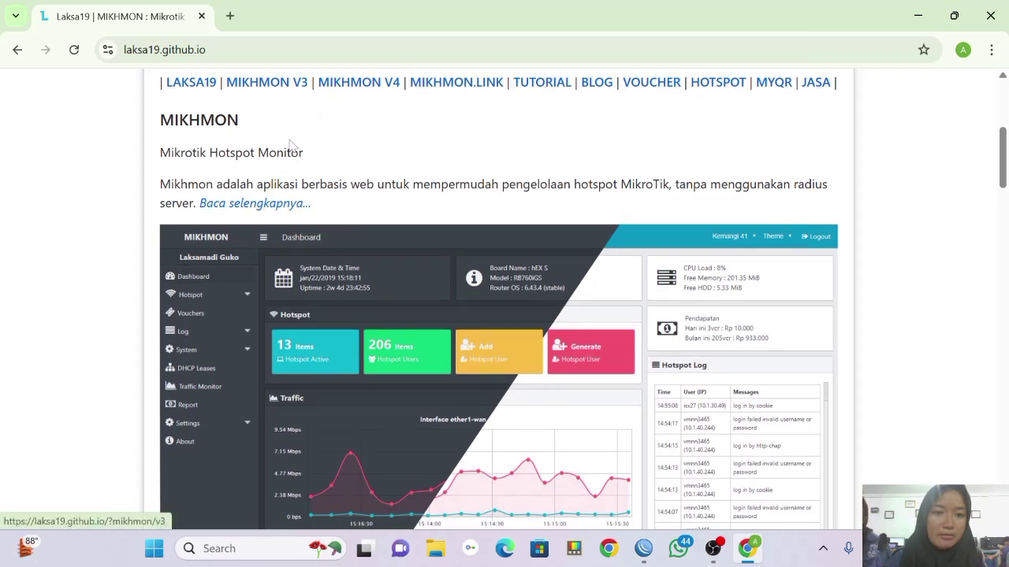
# Go to the MIKHMON V3 page and close the pop-up ad with Tutup.
pyautogui.click(268, 86)
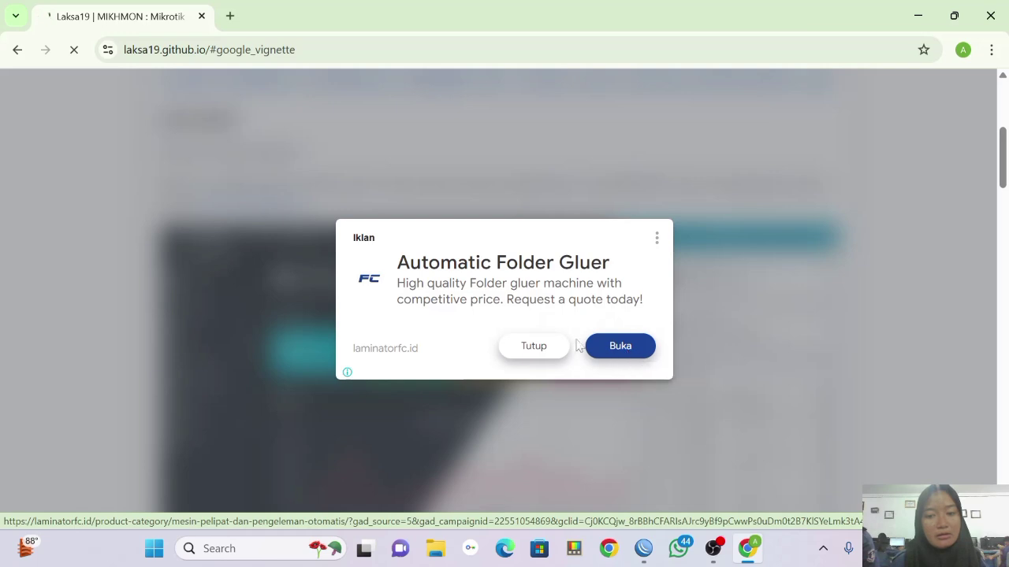
pyautogui.click(535, 347)
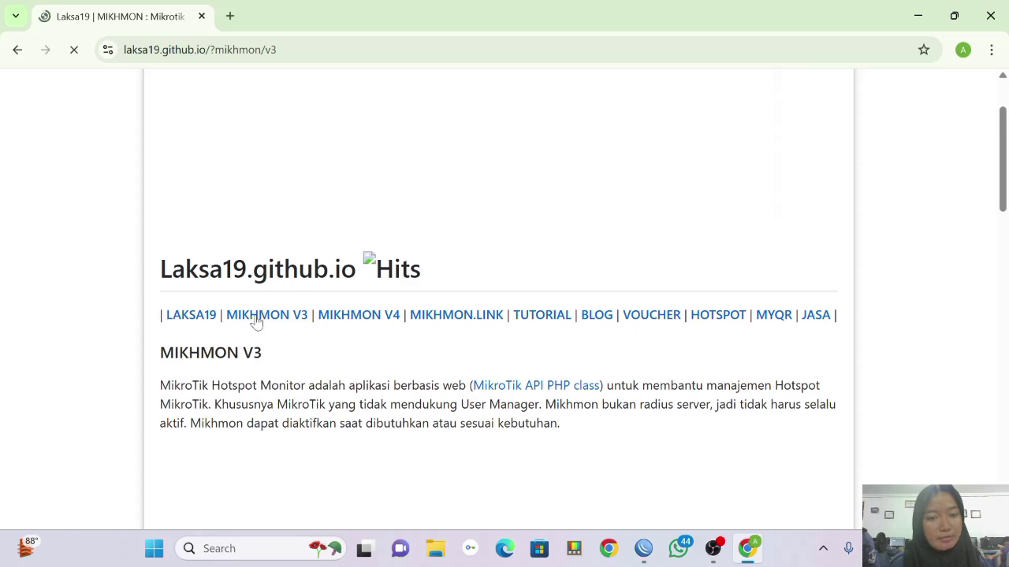
pyautogui.scroll(-5, 338, 341)
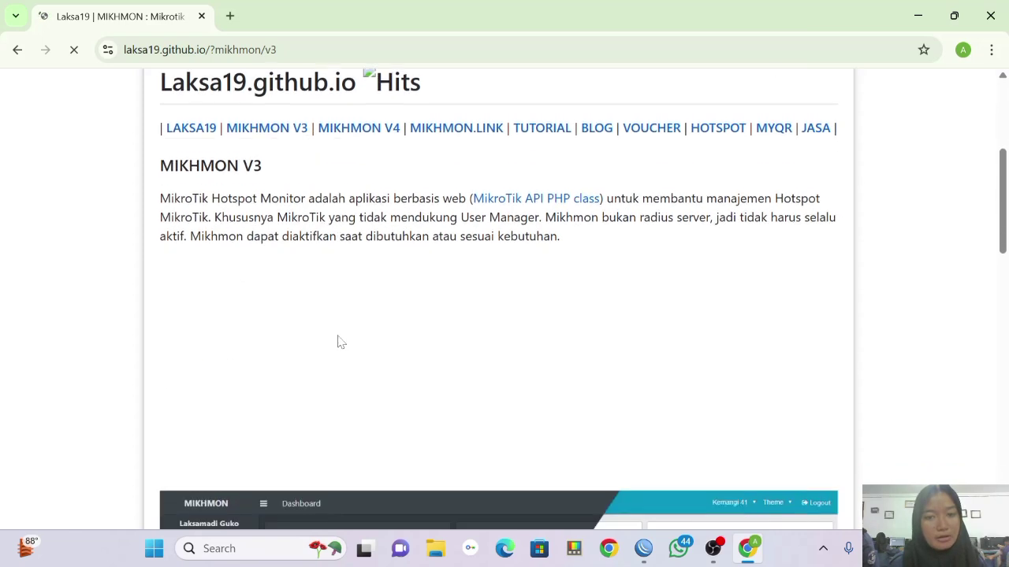
pyautogui.scroll(-2, 338, 337)
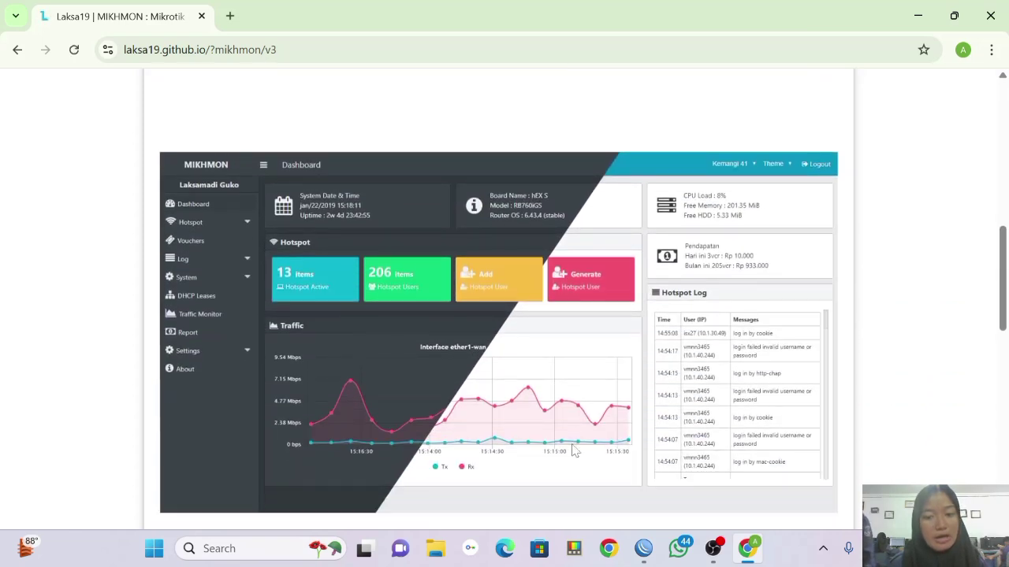
# Run MikhmonServer from Downloads > TUGAS AIJ and open the Mikhmon login page.
pyautogui.click(446, 556)
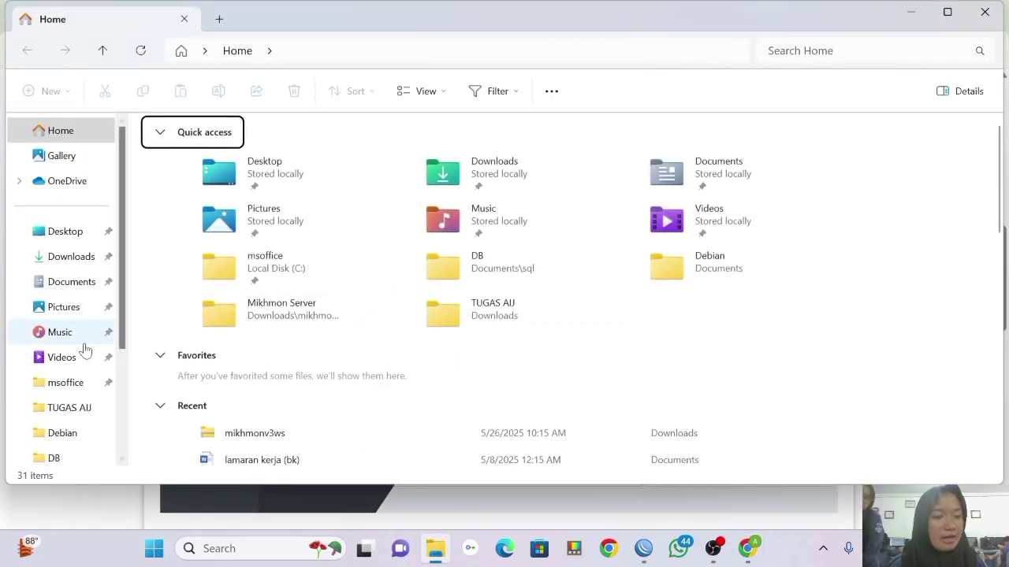
pyautogui.click(84, 409)
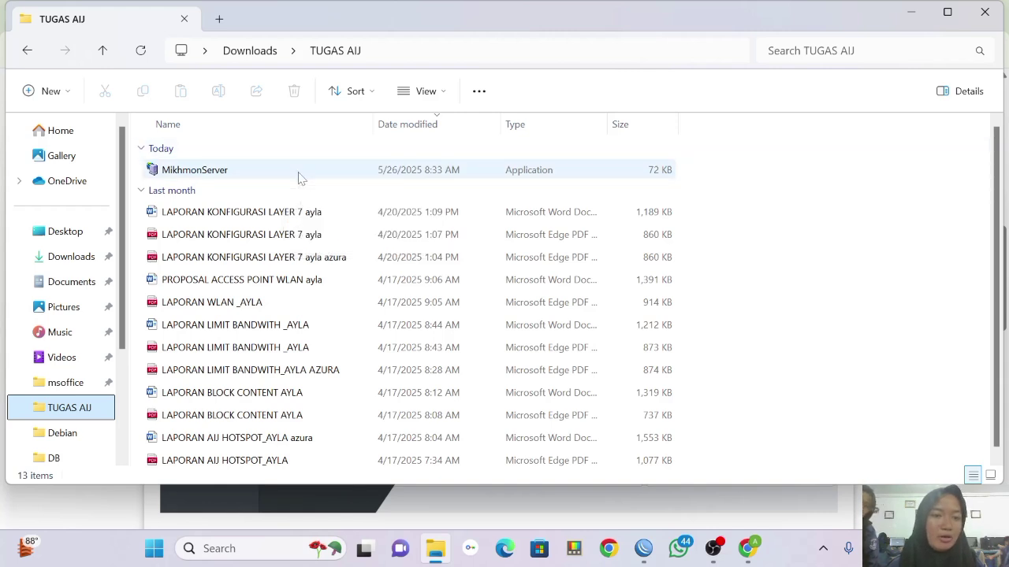
pyautogui.doubleClick(298, 178)
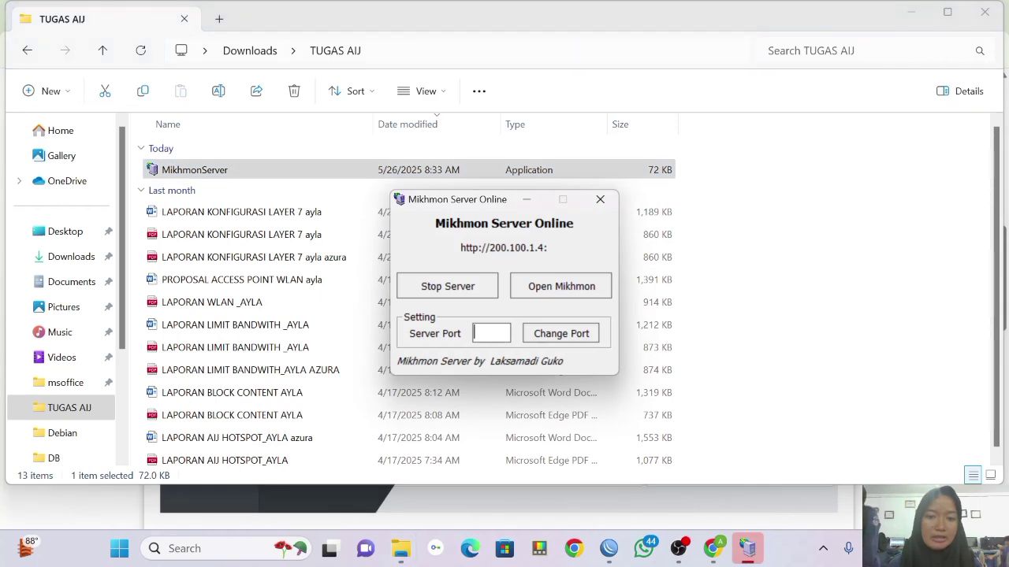
pyautogui.click(543, 292)
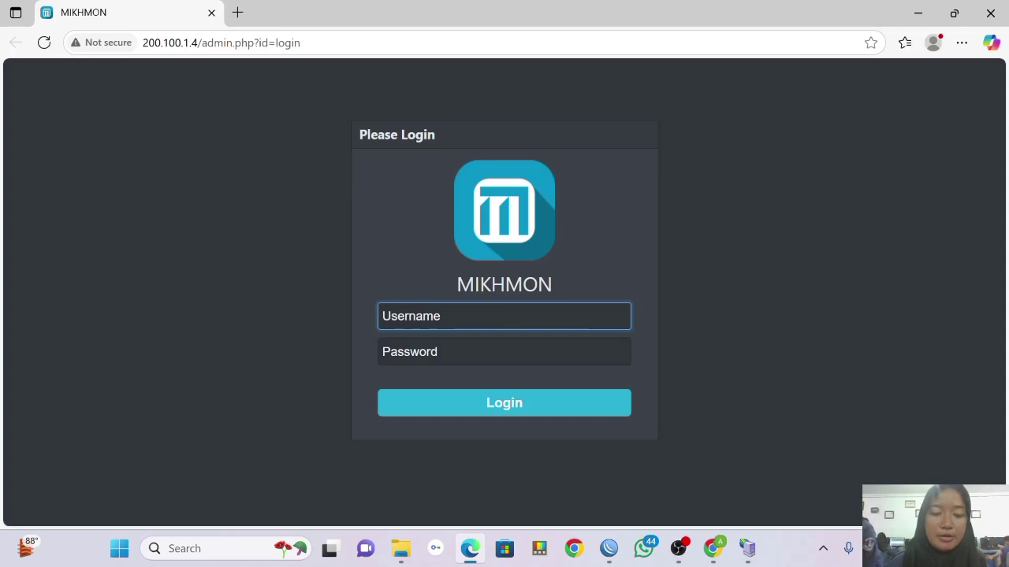
# Sign in to Mikhmon with the admin username and password.
pyautogui.write('mikh')
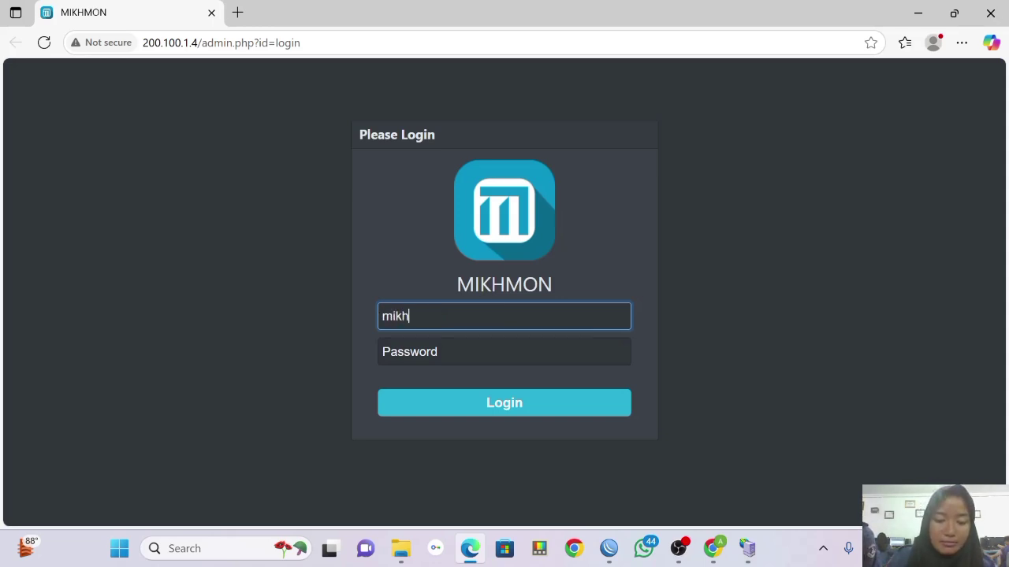
pyautogui.write('mon')
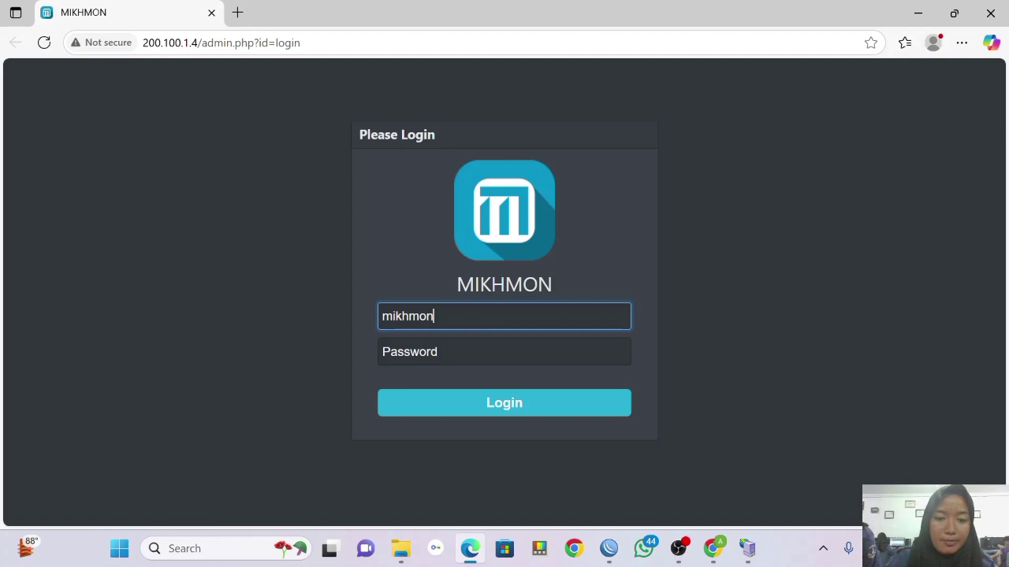
pyautogui.press('Tab')
pyautogui.write('•')
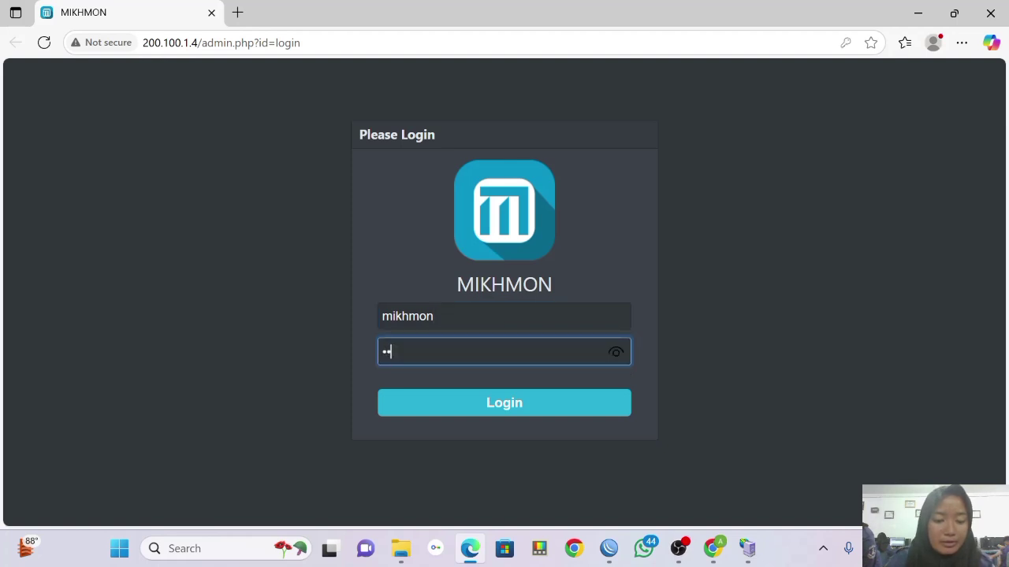
pyautogui.write('•••')
pyautogui.click(474, 406)
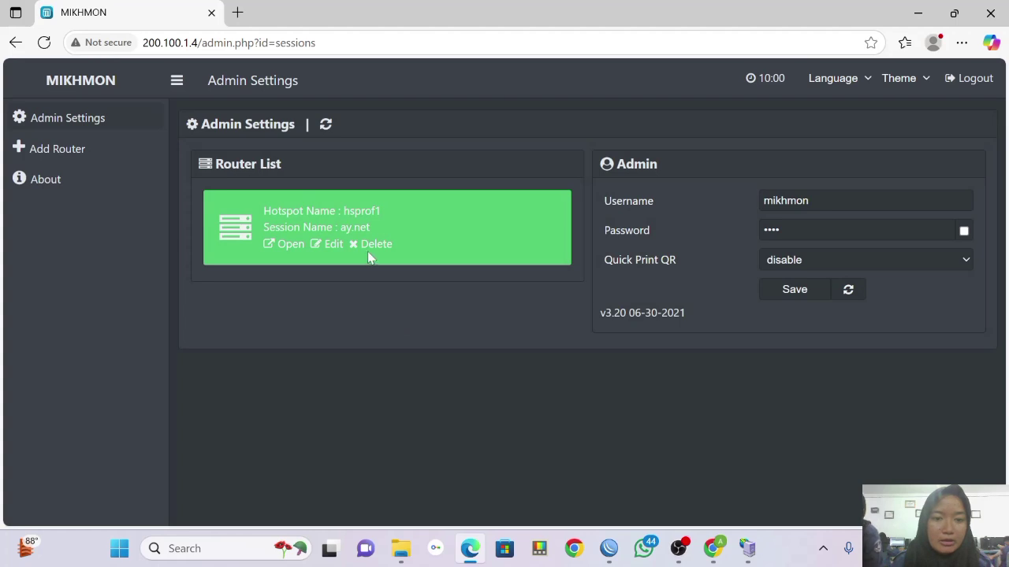
# Delete the hsprof1 (ay.net) router session and start a new session.
pyautogui.click(364, 243)
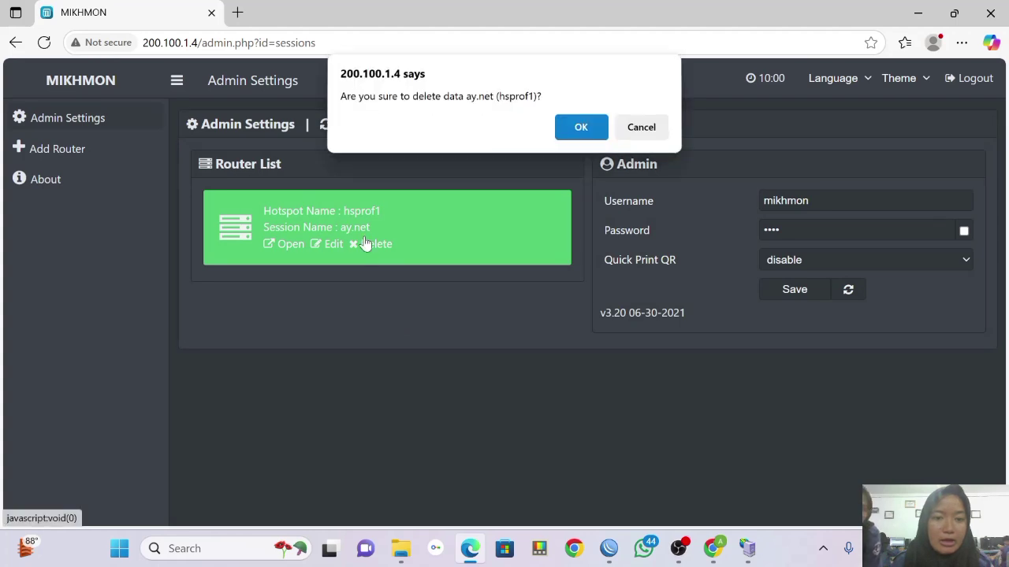
pyautogui.click(585, 139)
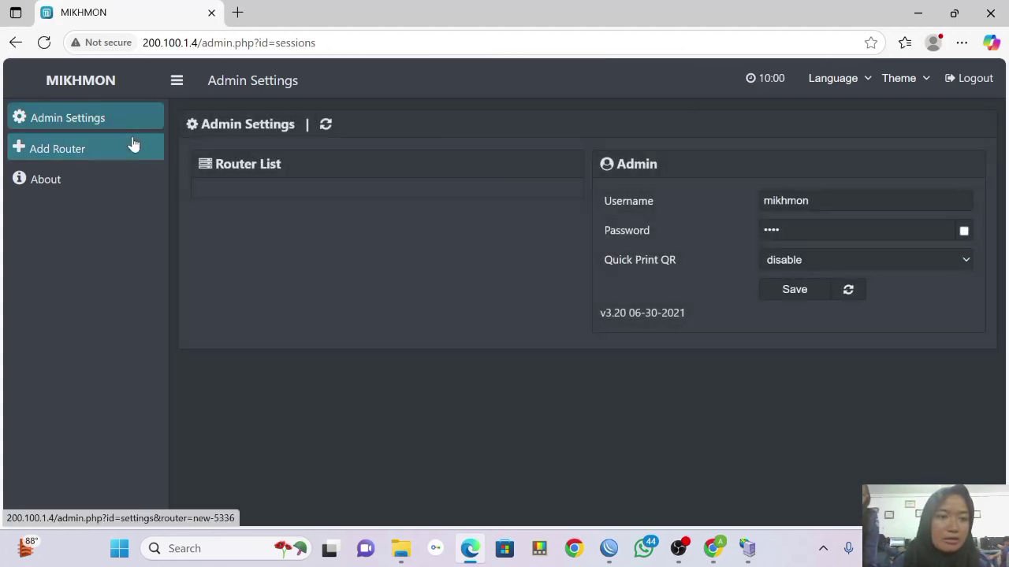
pyautogui.click(124, 147)
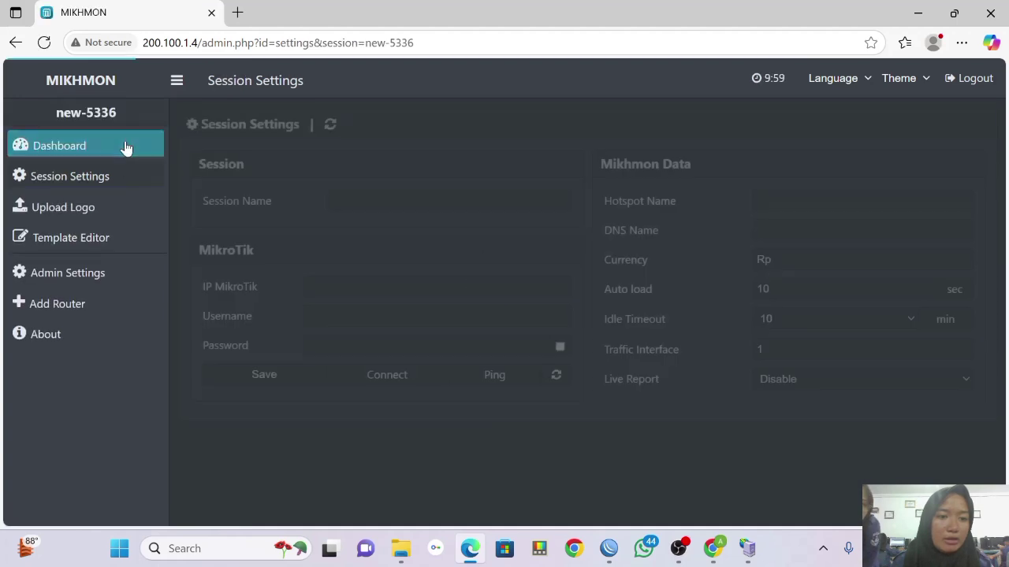
# Name the session ayla.net and paste router IP 172.16.131.116.
pyautogui.click(448, 201)
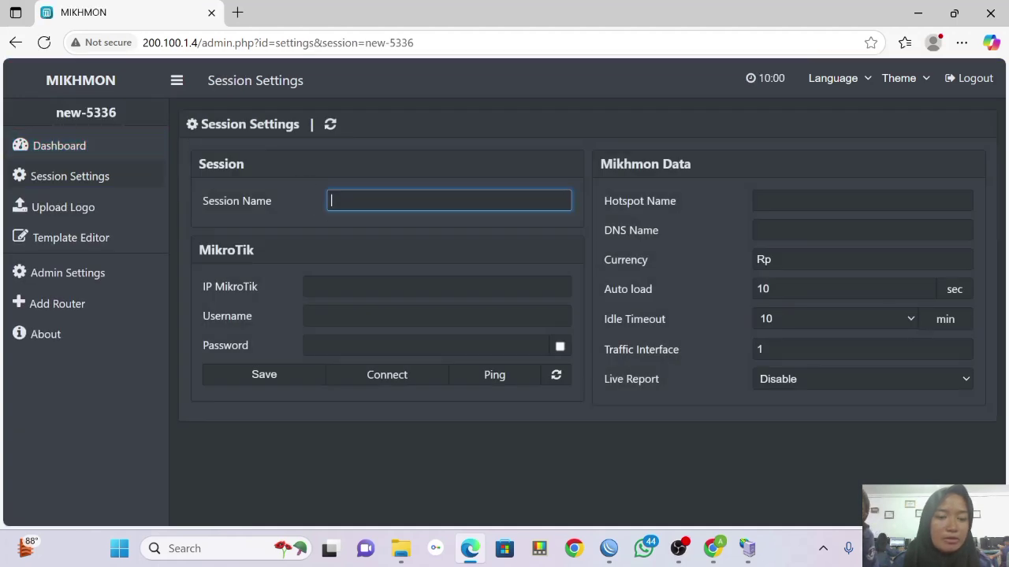
pyautogui.write('ay')
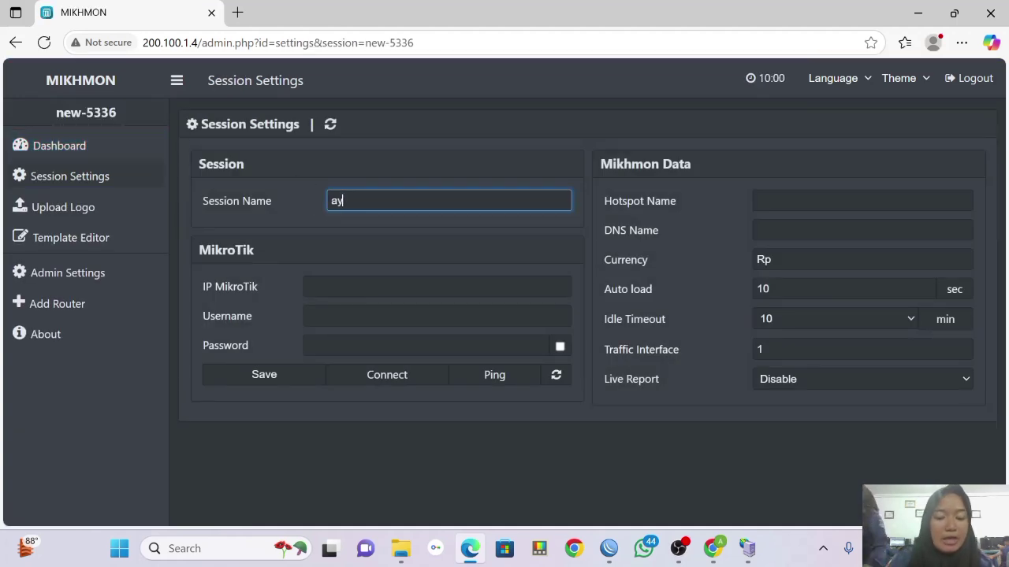
pyautogui.write('la.net')
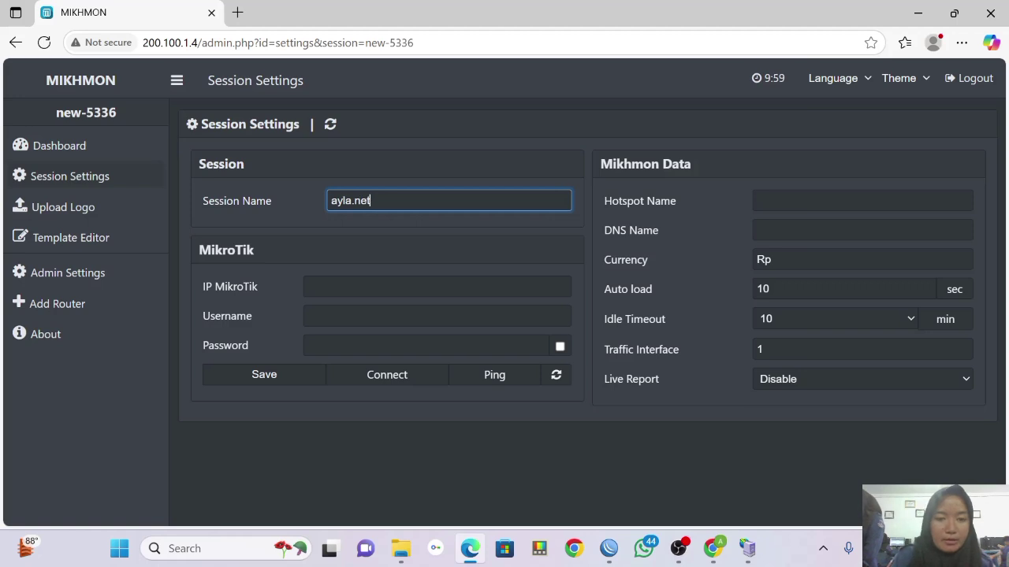
pyautogui.click(384, 285)
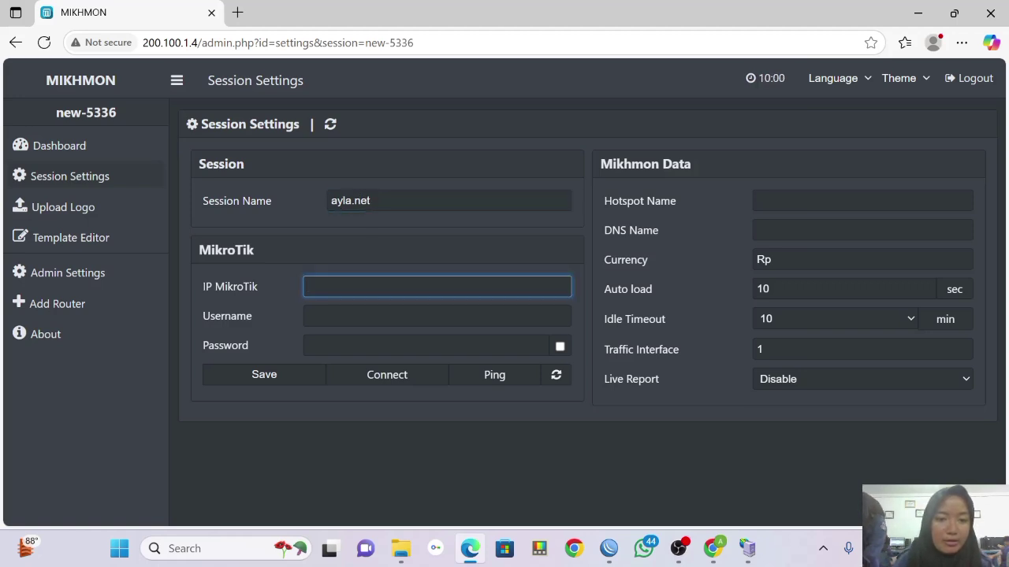
pyautogui.write('172.16.131.116')
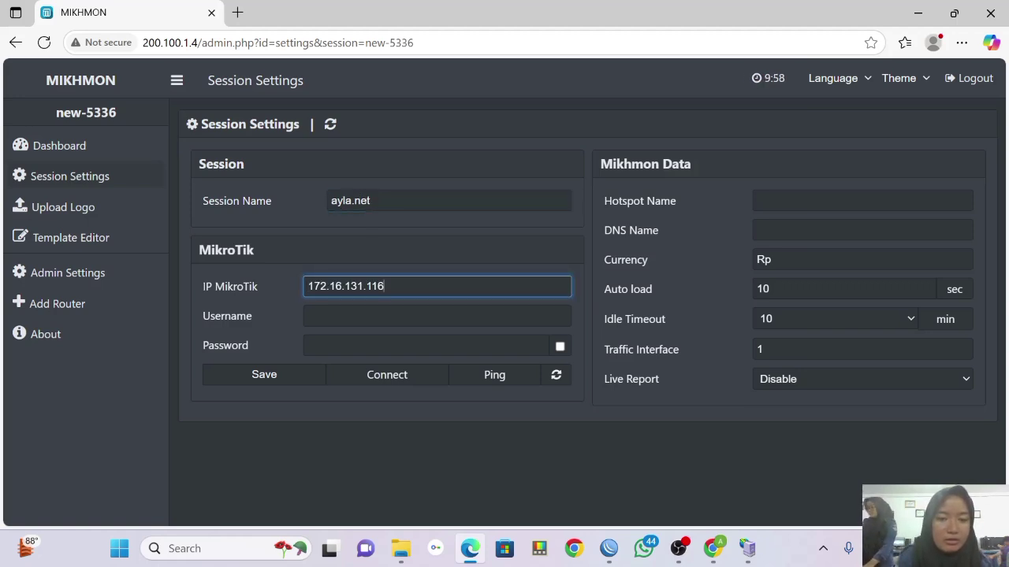
# Enter the router login username admin and its password.
pyautogui.click(369, 316)
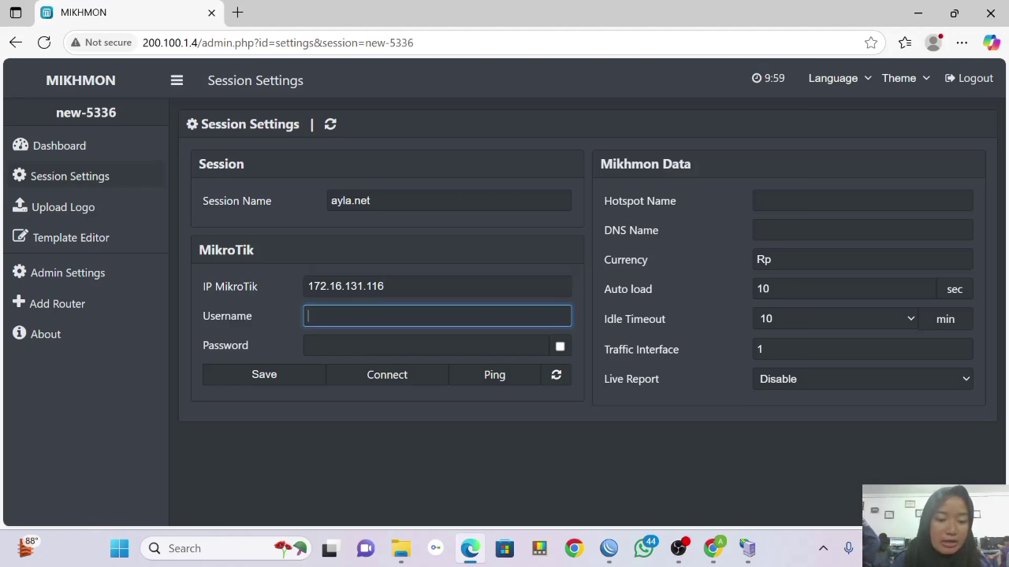
pyautogui.write('admin')
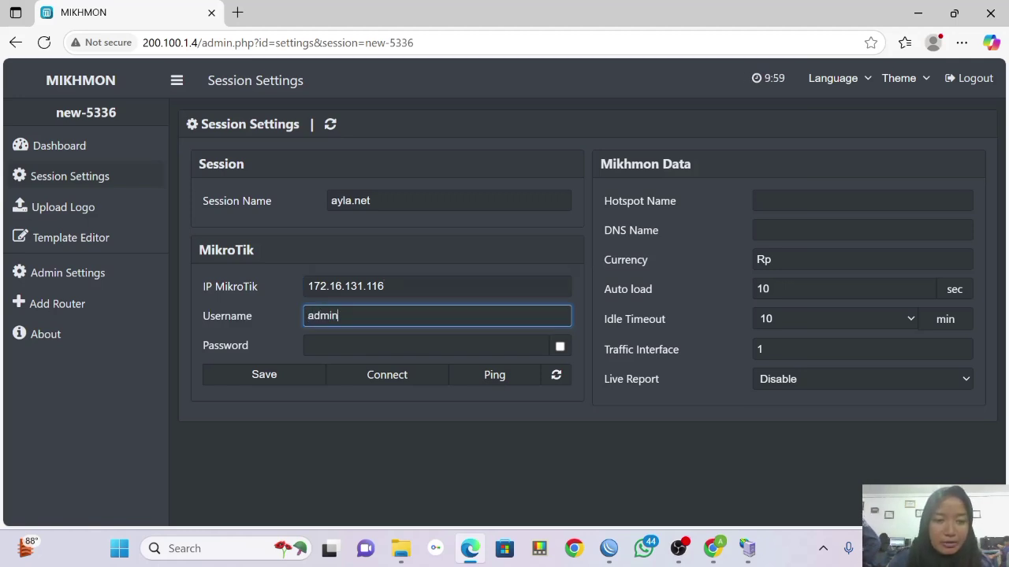
pyautogui.press('Tab')
pyautogui.write('1')
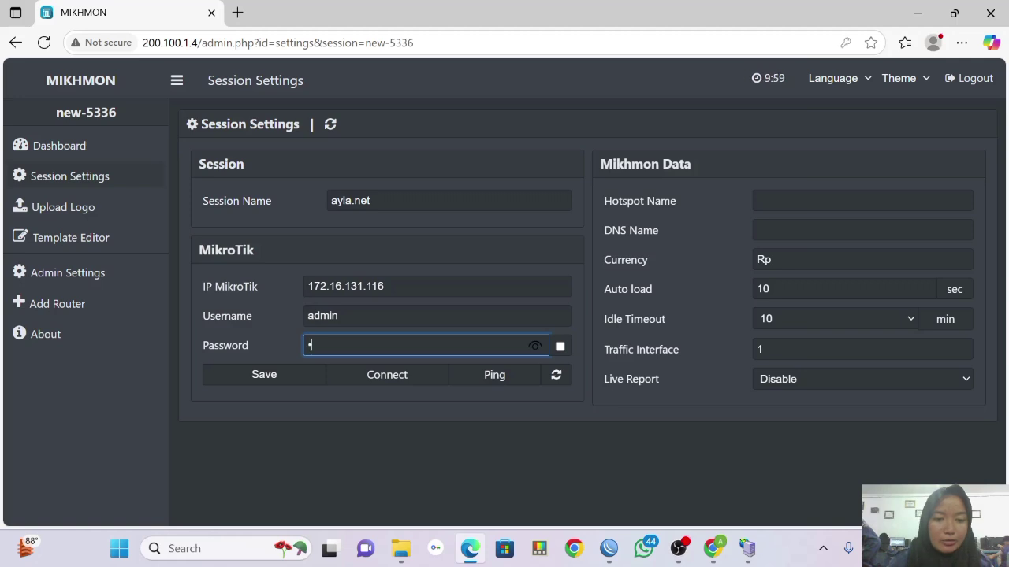
pyautogui.click(862, 201)
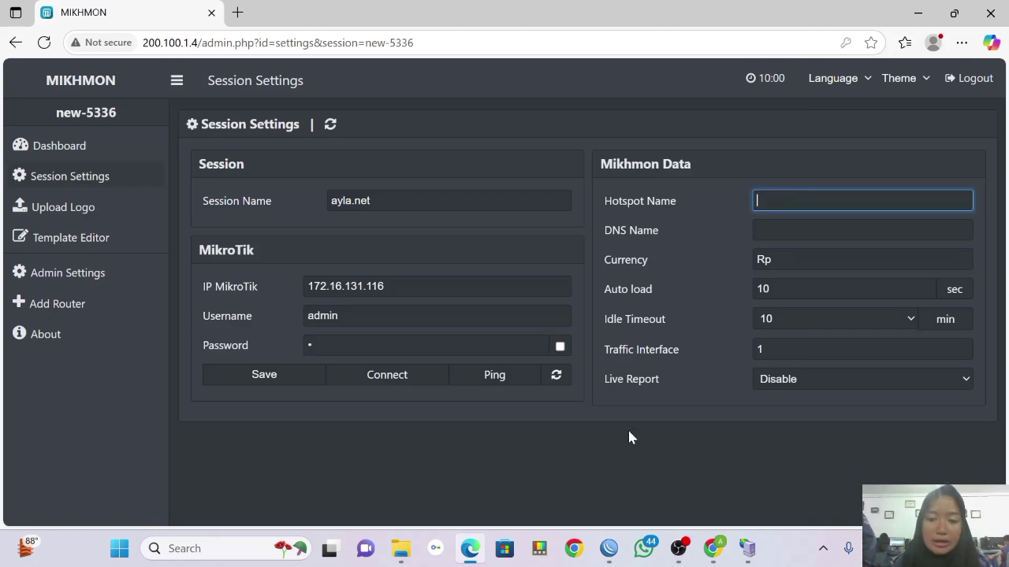
pyautogui.click(609, 548)
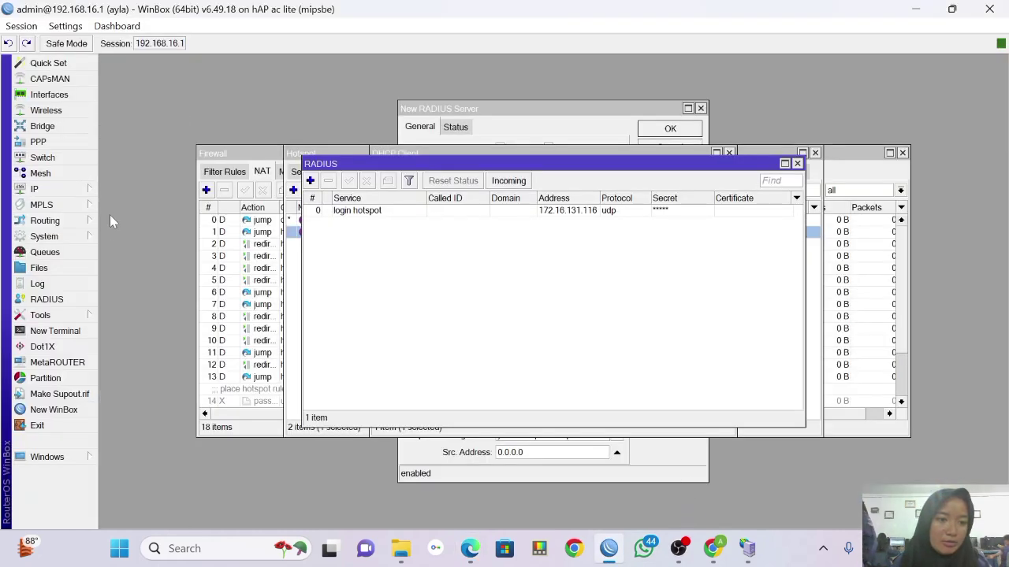
# Check WinBox's hsprof1 server profile: DNS name ayla.net, hotspot address 10.5.50.1.
pyautogui.moveTo(89, 189)
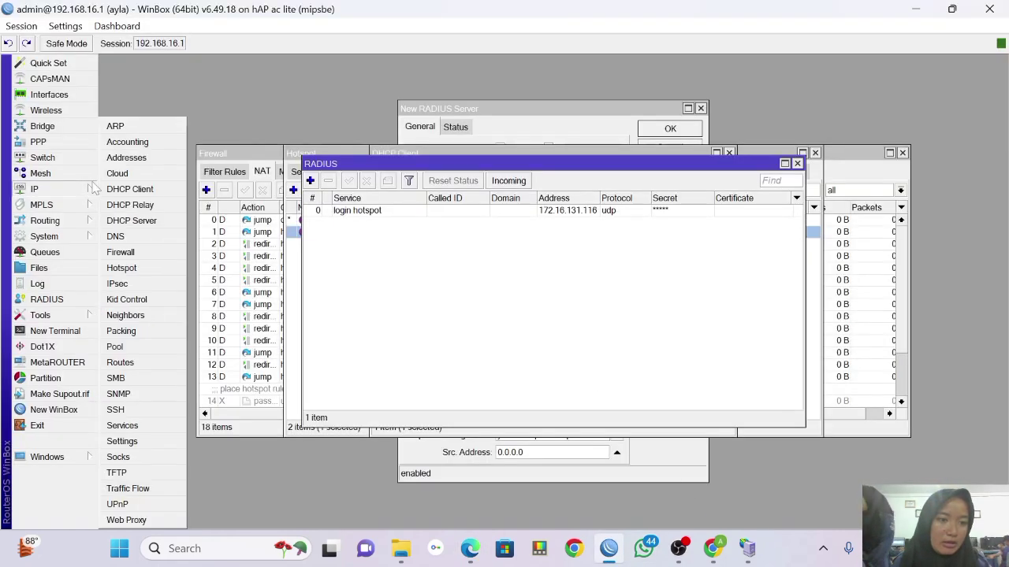
pyautogui.click(128, 268)
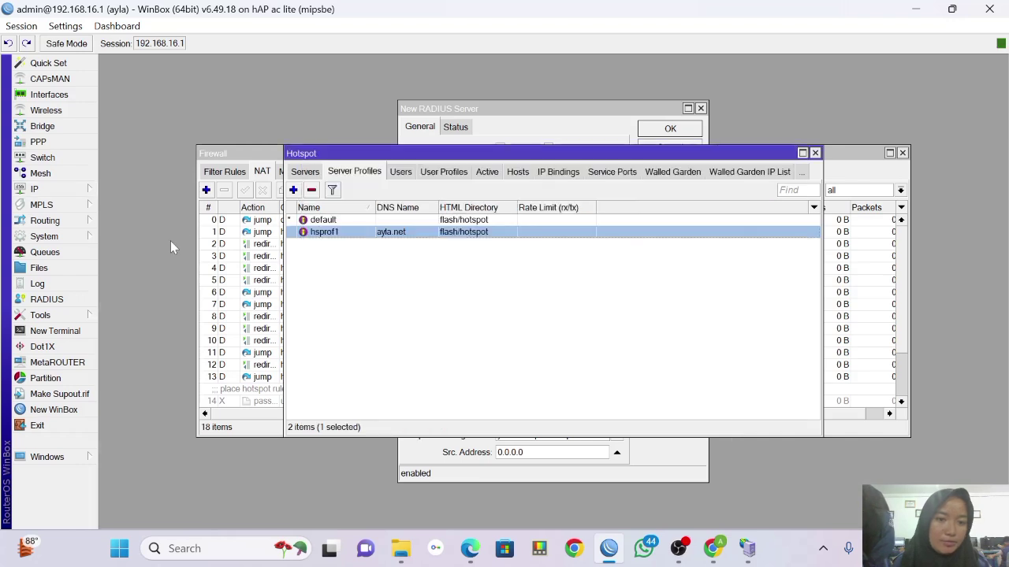
pyautogui.doubleClick(379, 231)
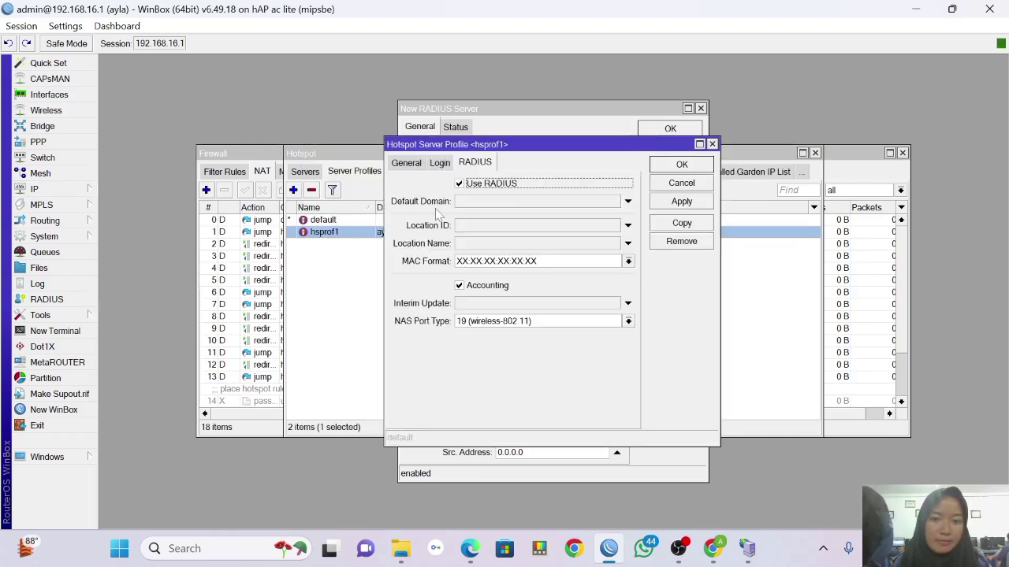
pyautogui.click(406, 162)
pyautogui.hotkey('ctrl', 'c')
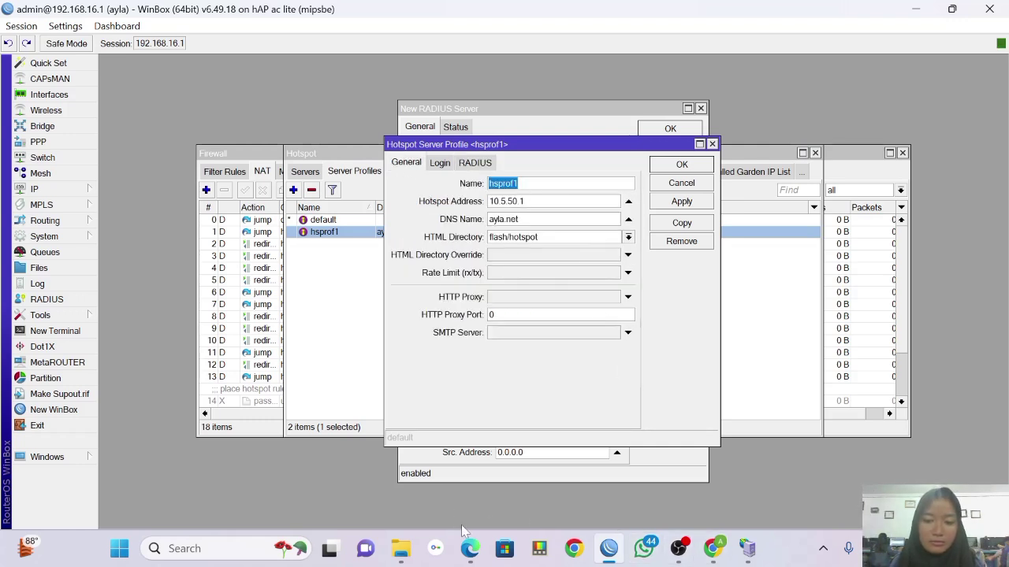
pyautogui.click(470, 548)
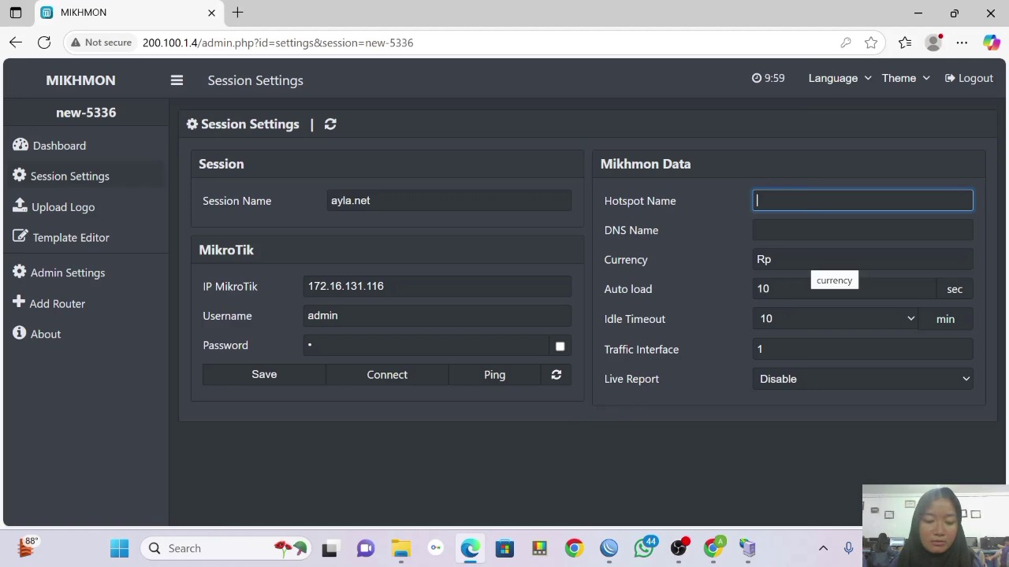
# Enter hotspot name hsprof1 and DNS name ayla.net, then save the session.
pyautogui.hotkey('ctrl', 'v')
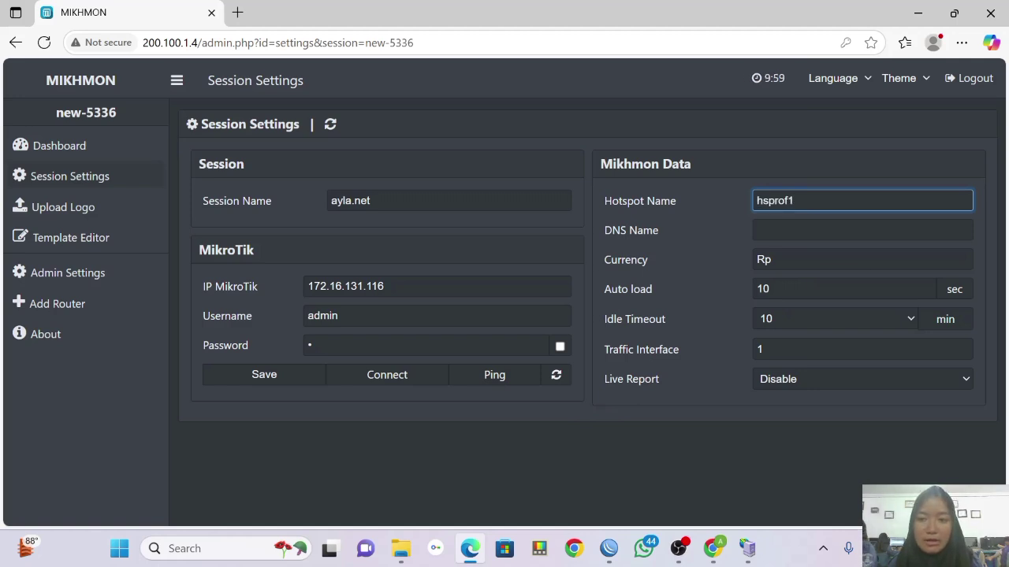
pyautogui.click(840, 228)
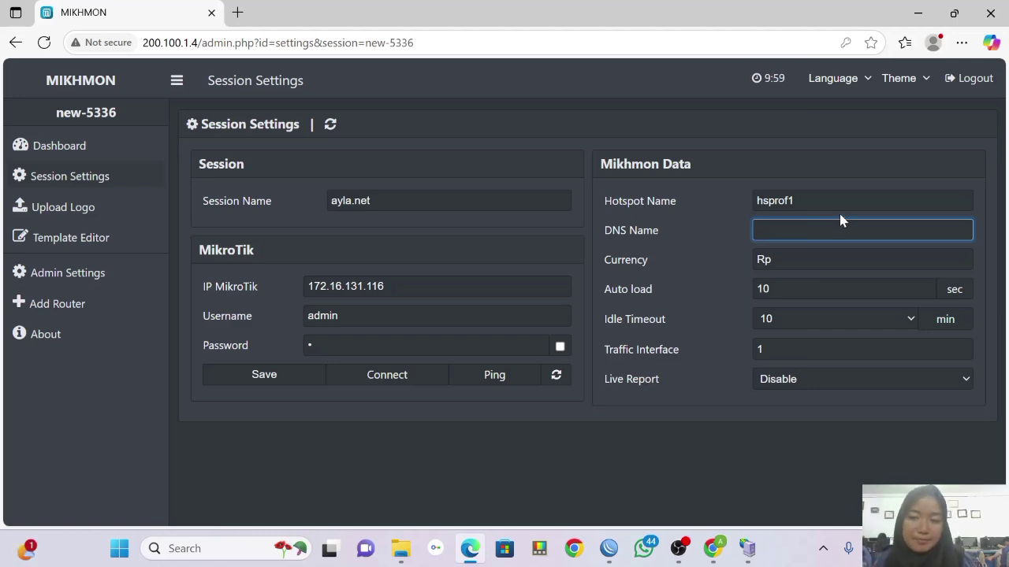
pyautogui.write('ay')
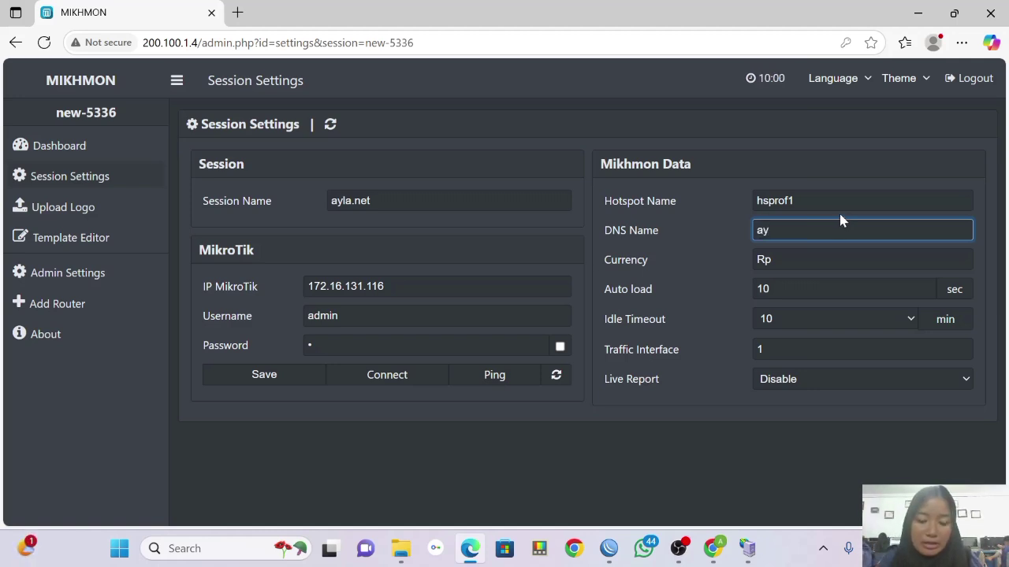
pyautogui.write('la.ne')
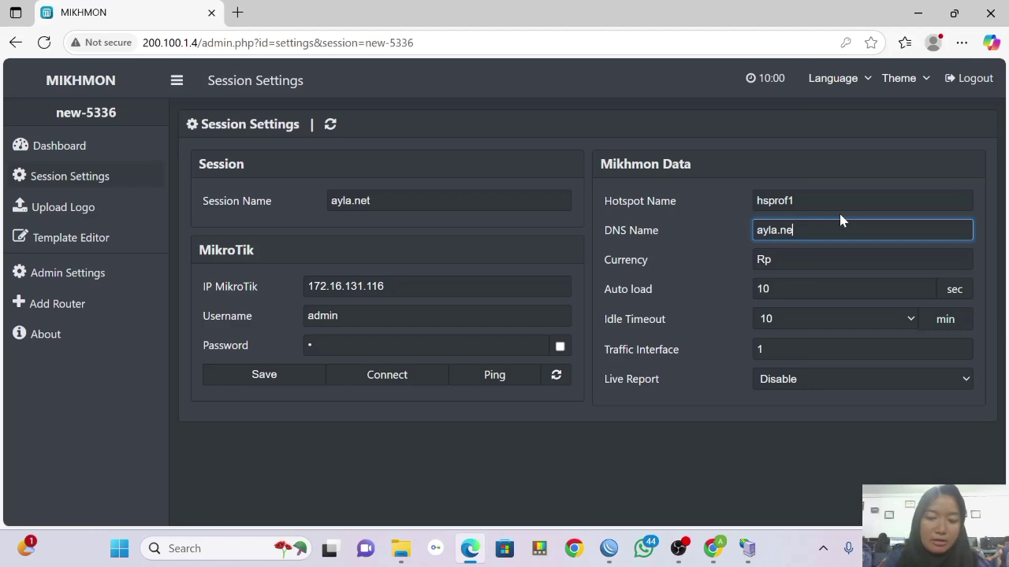
pyautogui.write('t')
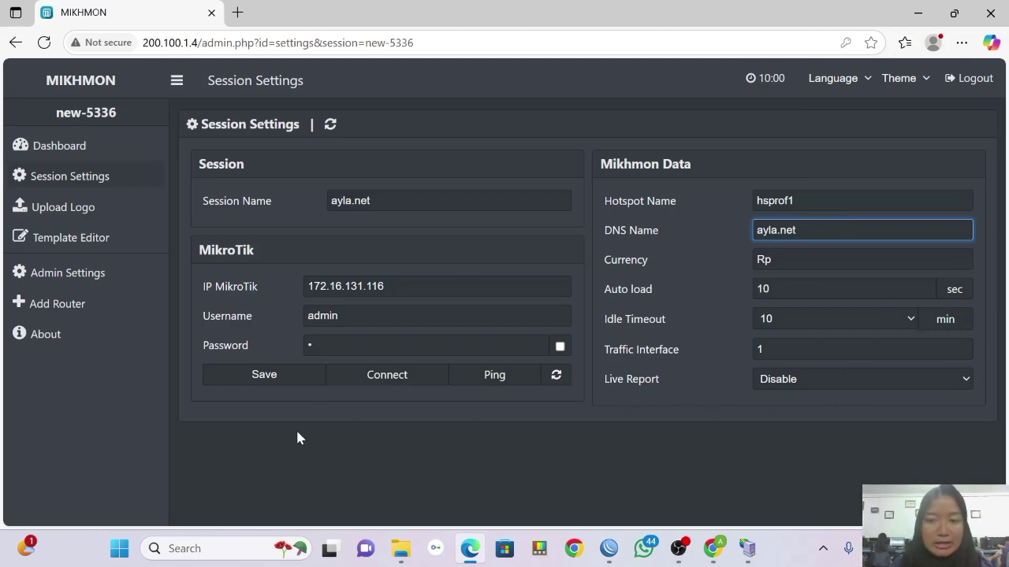
pyautogui.click(269, 377)
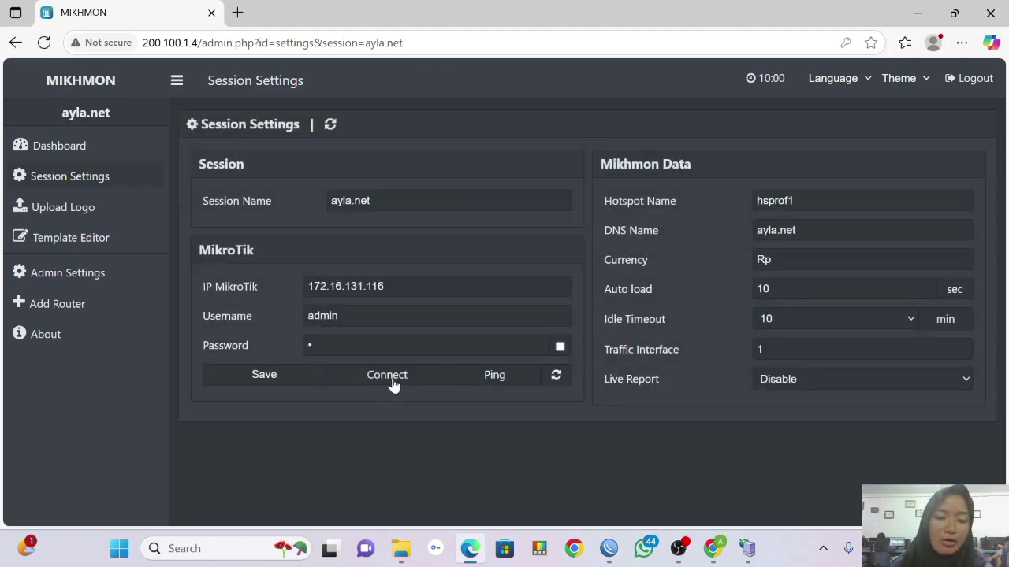
# Connect the ayla.net session to the hAP ac lite router.
pyautogui.click(387, 375)
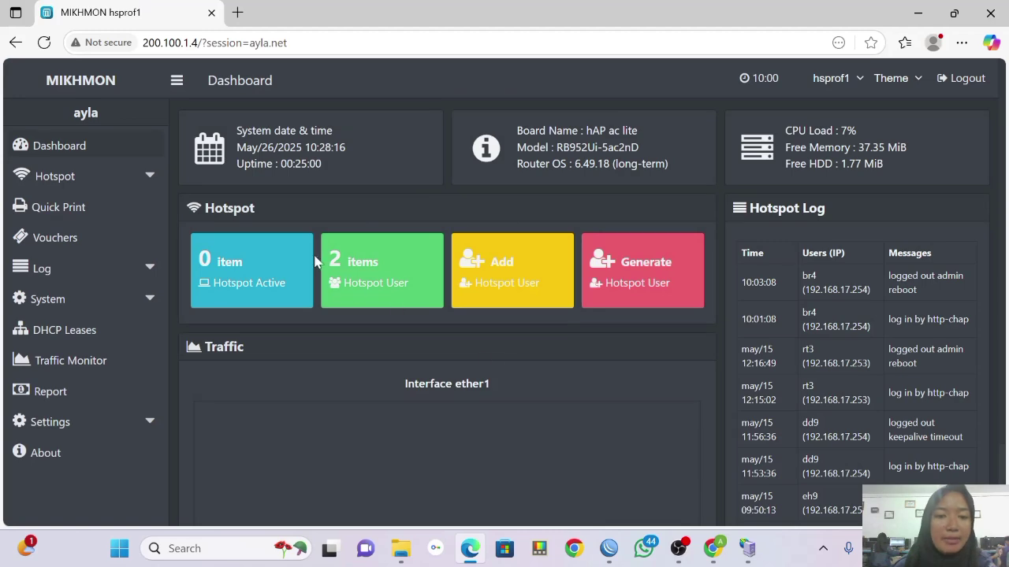
pyautogui.click(678, 547)
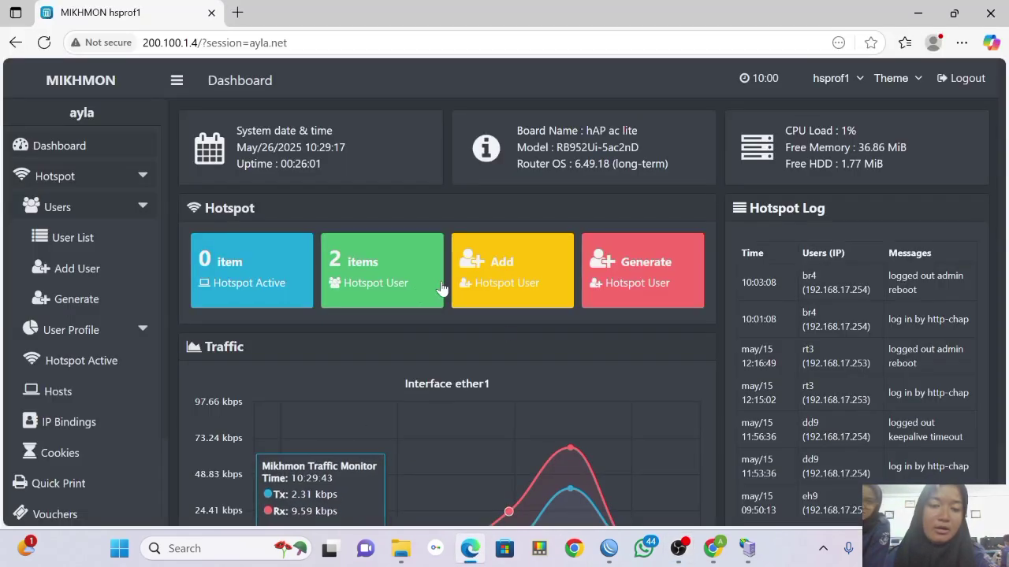
pyautogui.scroll(-1, 413, 210)
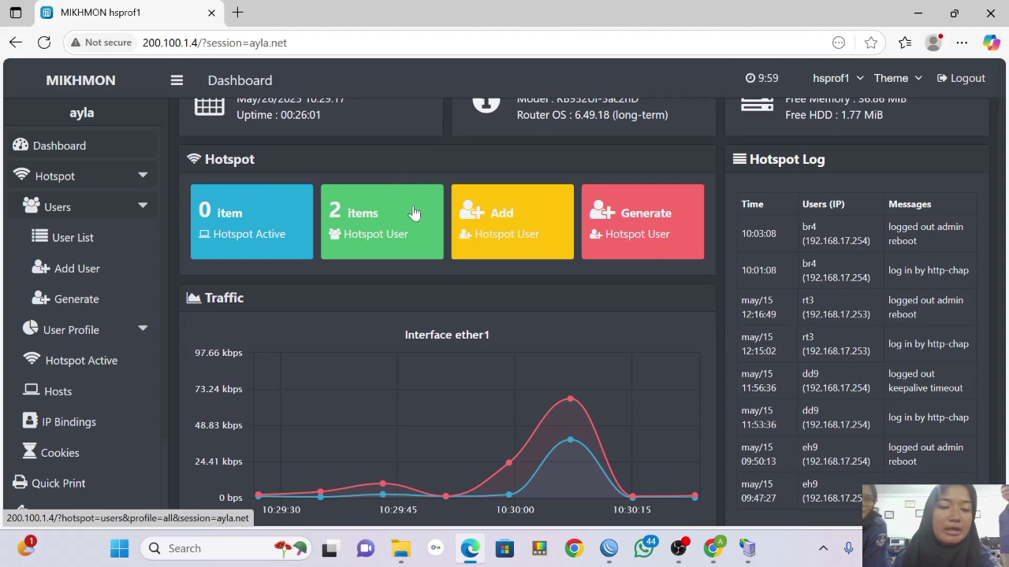
# Go to Hotspot > Users > Generate in the sidebar.
pyautogui.click(116, 182)
pyautogui.click(146, 176)
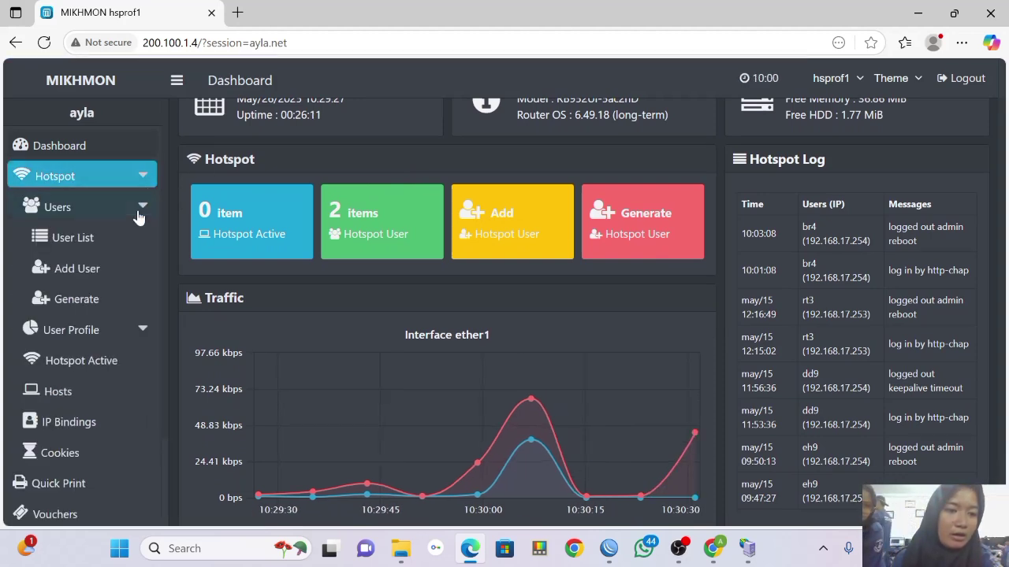
pyautogui.click(116, 215)
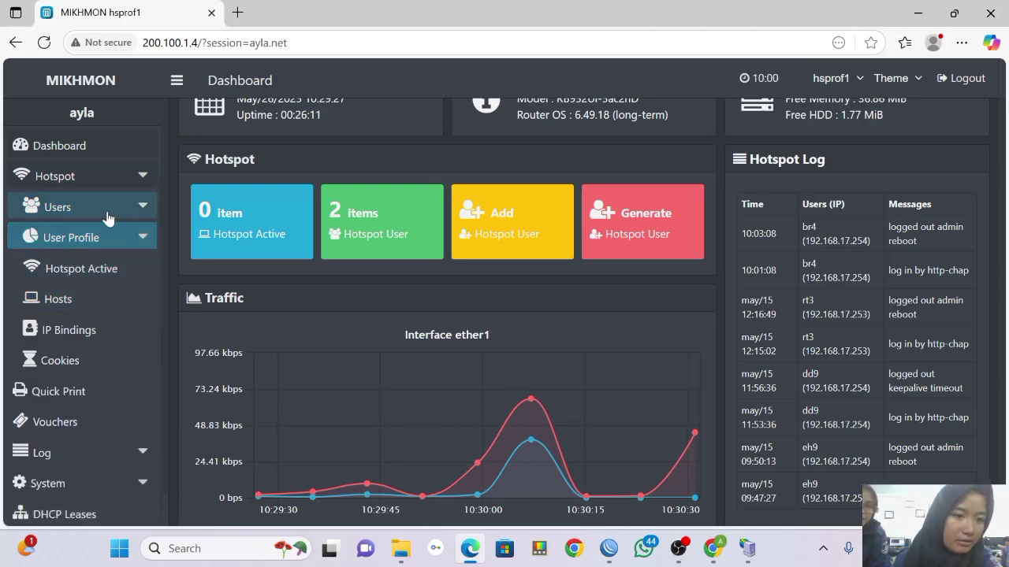
pyautogui.click(136, 207)
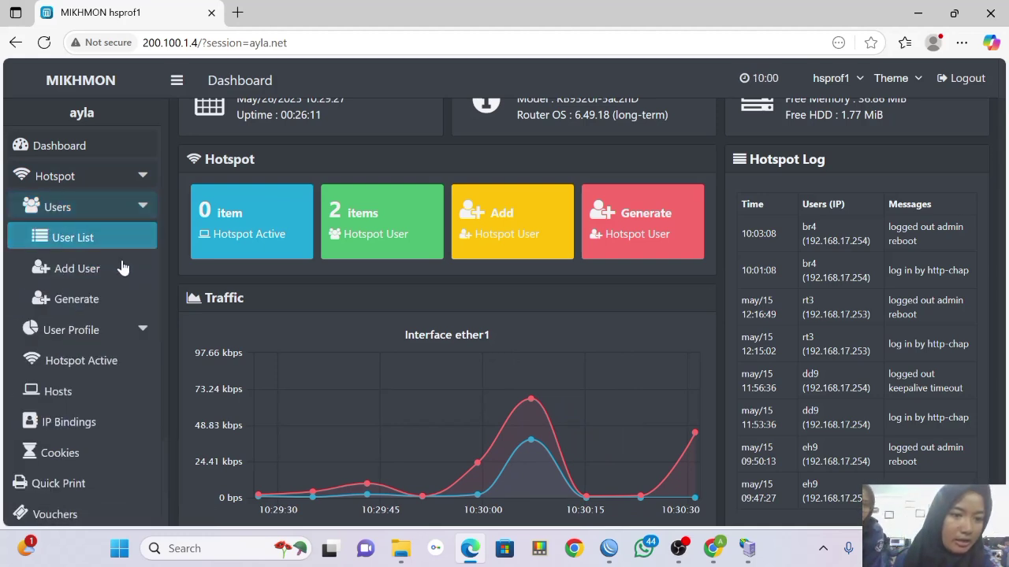
pyautogui.click(118, 299)
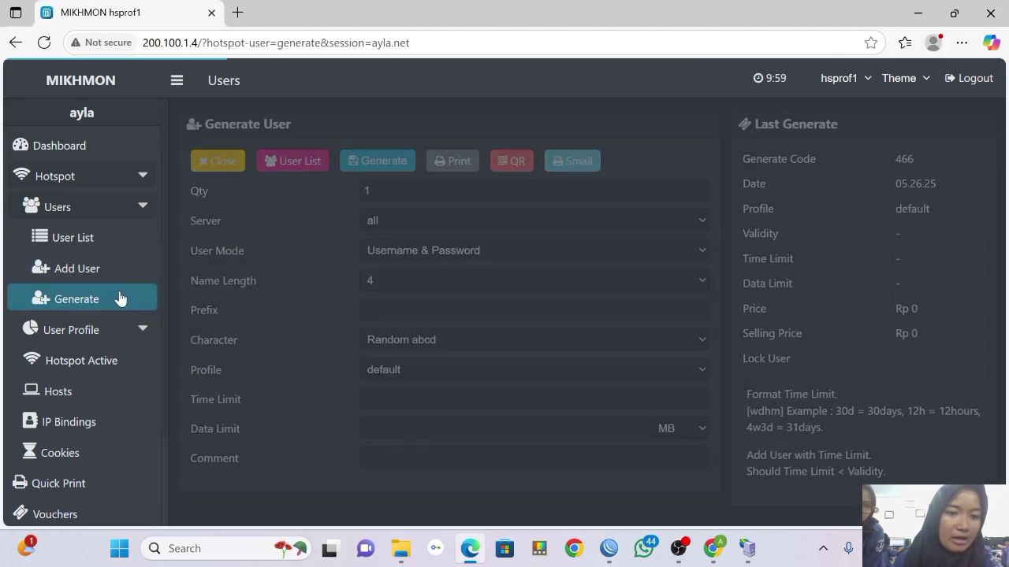
# Set quantity 10, name length 3 and user mode Username = Password.
pyautogui.click(374, 191)
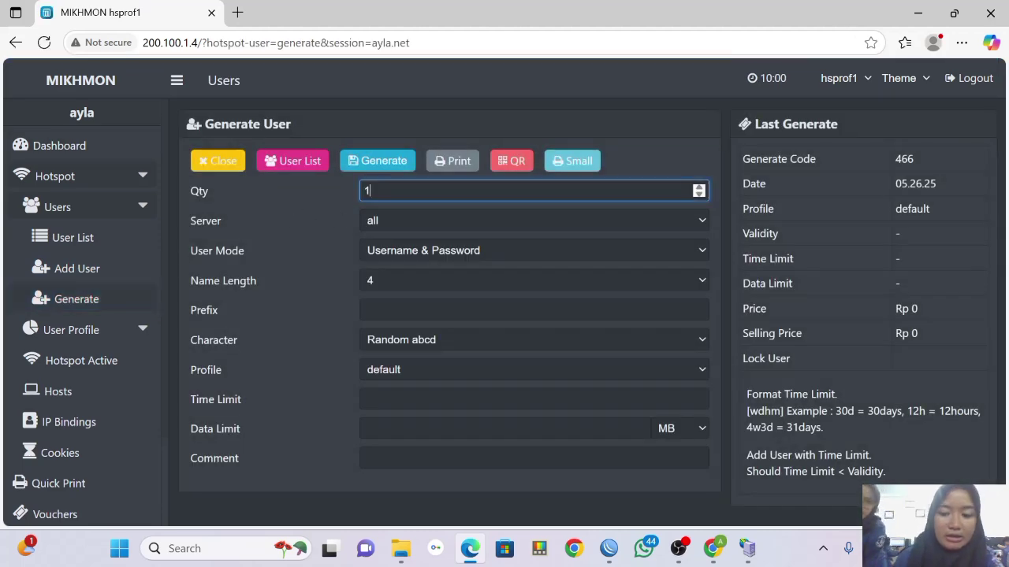
pyautogui.press('Return')
pyautogui.write('10')
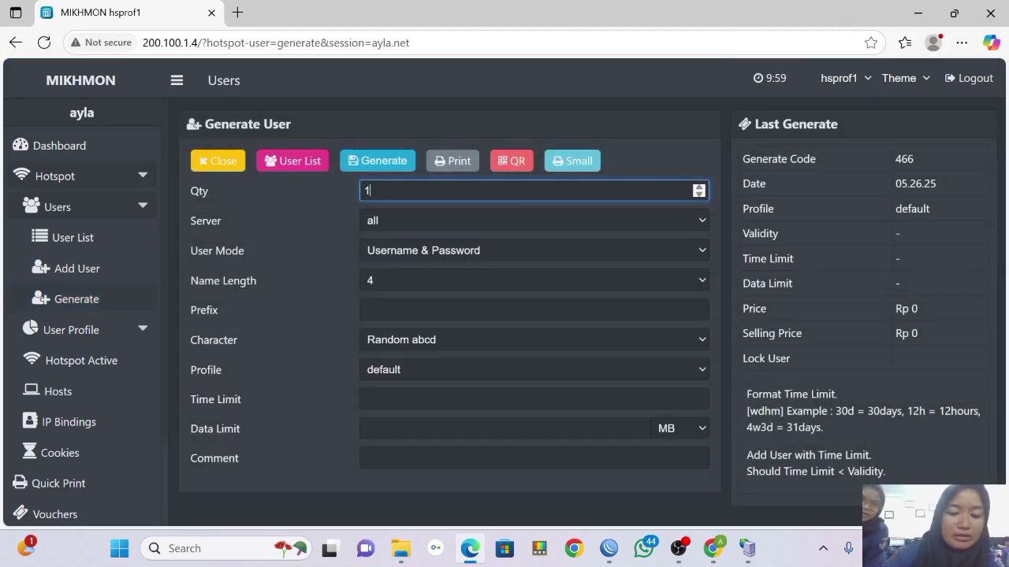
pyautogui.click(409, 289)
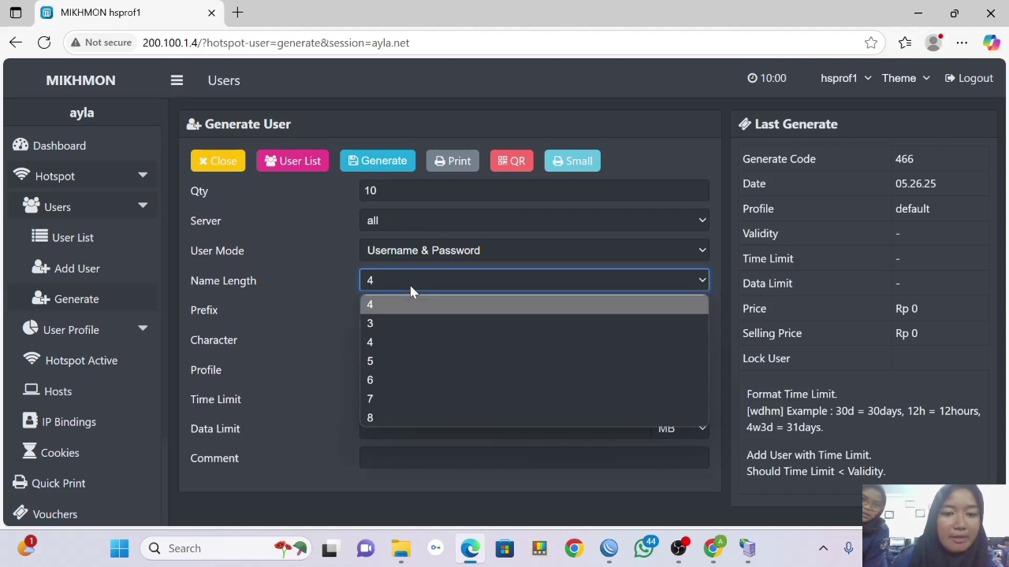
pyautogui.click(419, 324)
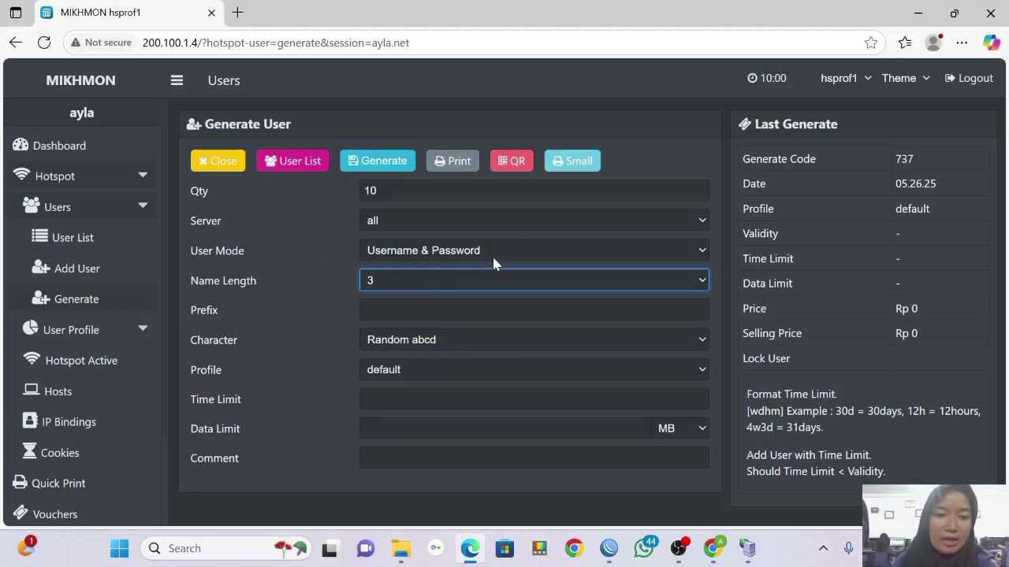
pyautogui.click(701, 254)
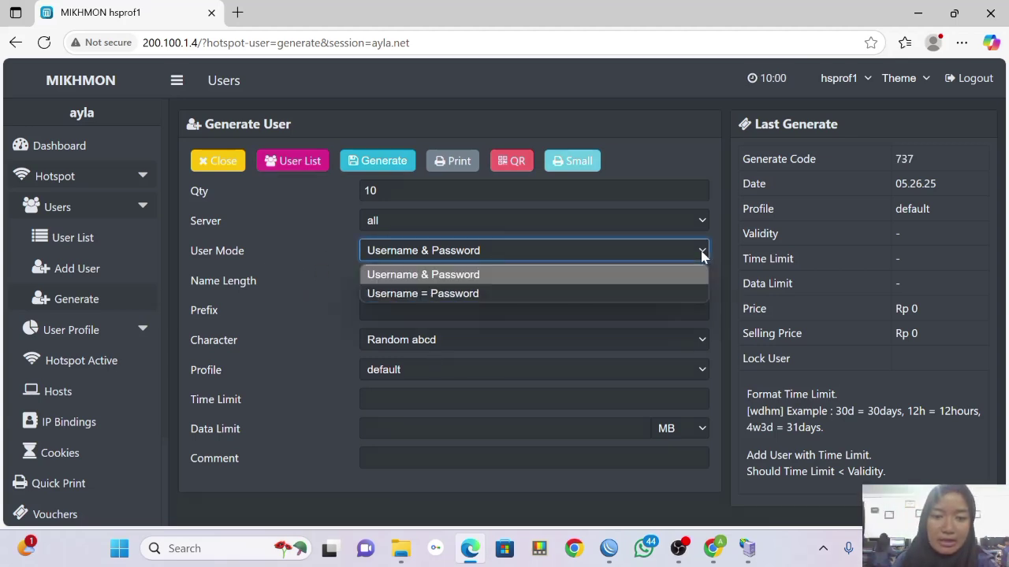
pyautogui.click(667, 294)
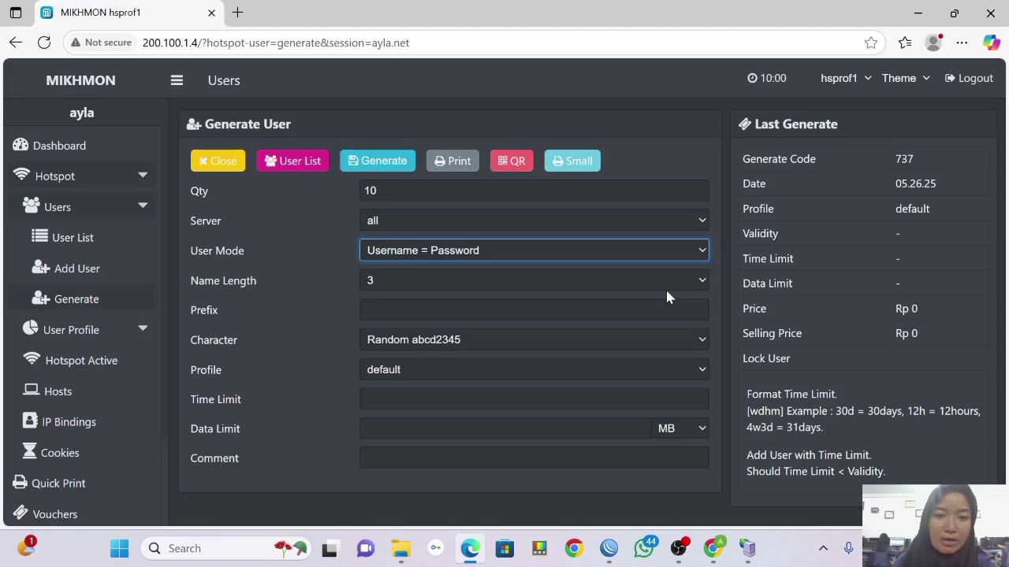
# Generate the voucher batch (code 877) and view the Vouchers overview.
pyautogui.click(384, 162)
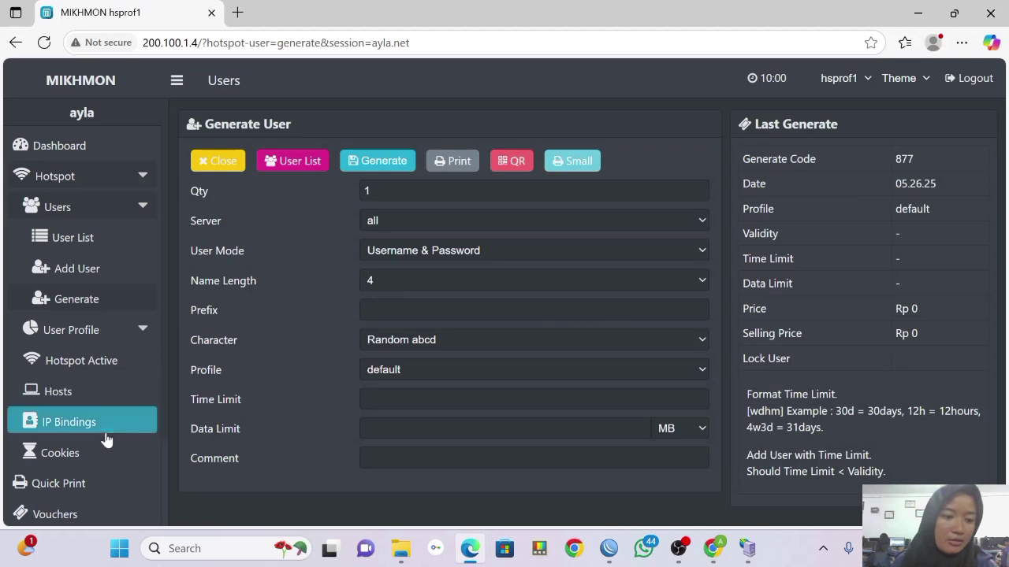
pyautogui.scroll(-2, 109, 482)
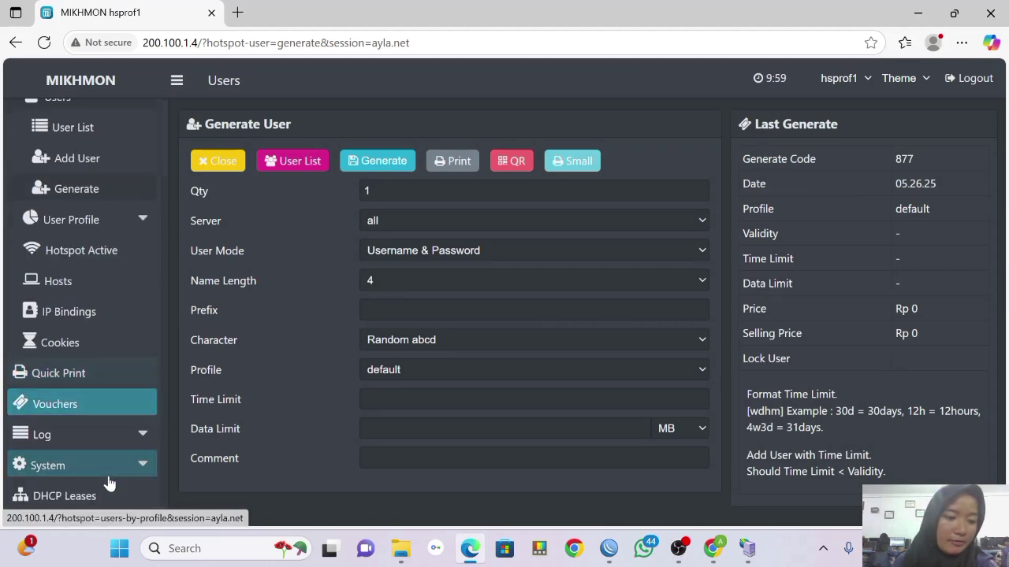
pyautogui.click(100, 405)
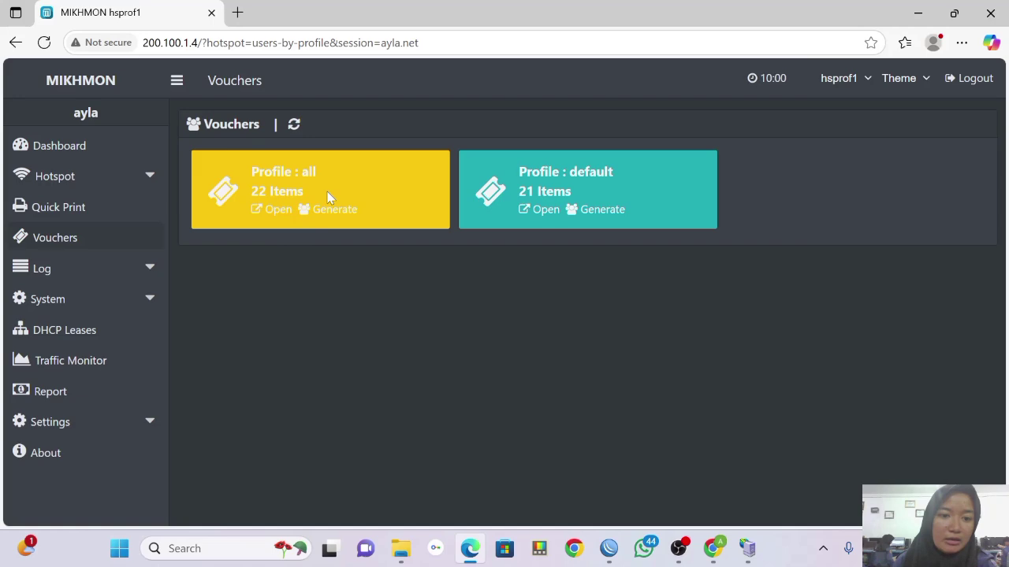
# Export all hotspot users as a RouterOS script and copy a vc-877 voucher username.
pyautogui.tripleClick(328, 197)
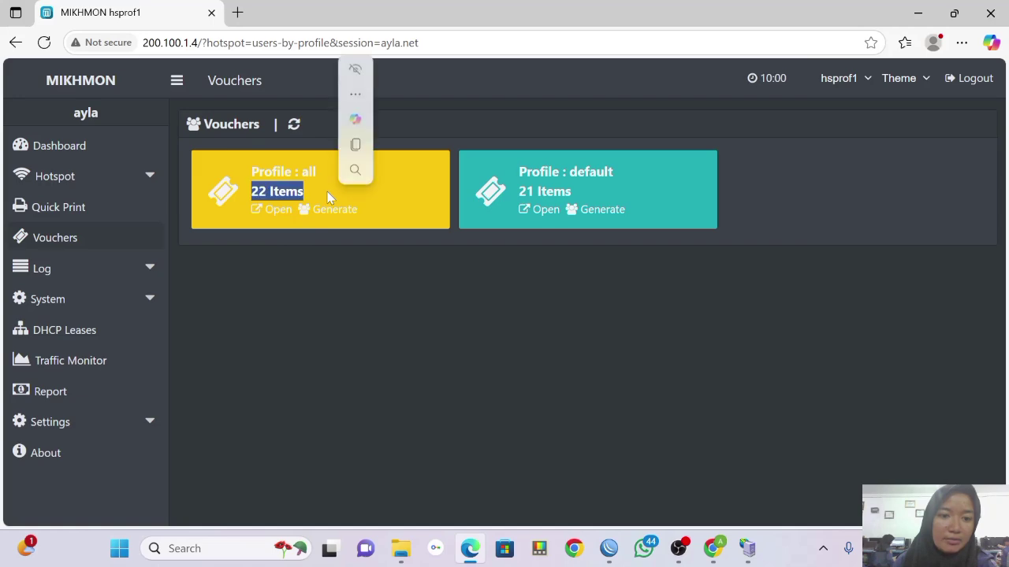
pyautogui.click(283, 211)
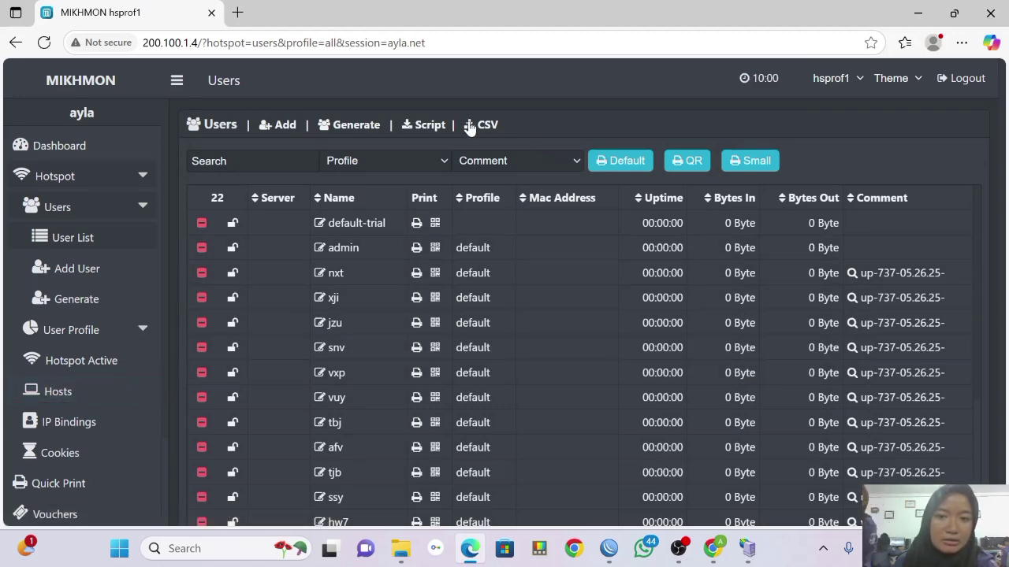
pyautogui.click(433, 126)
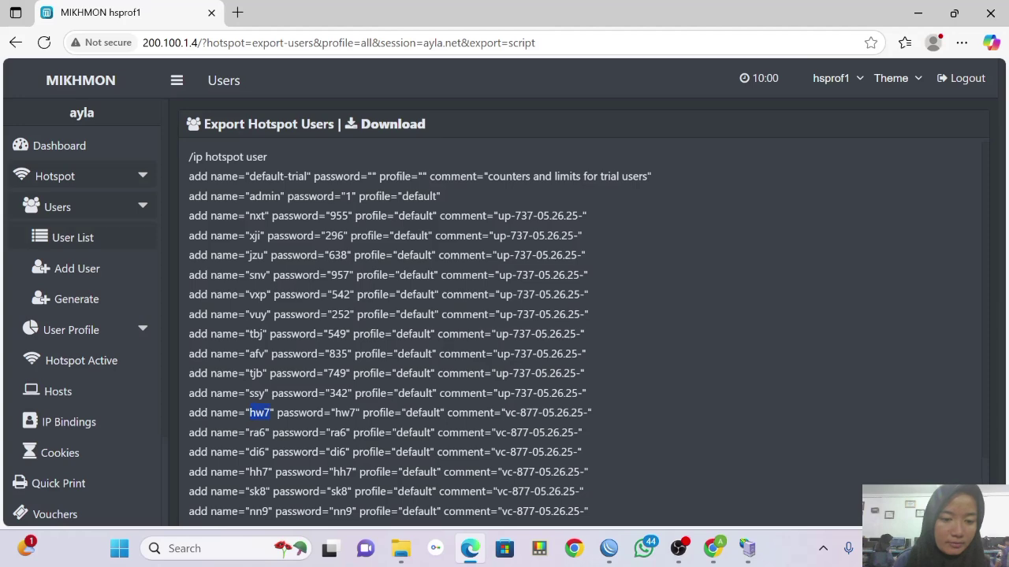
pyautogui.hotkey('ctrl', 'c')
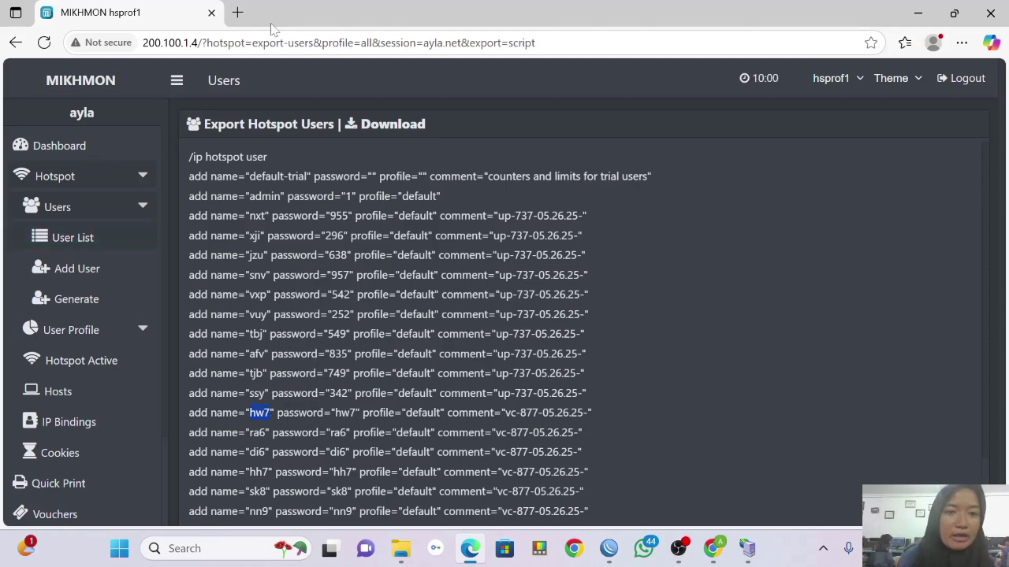
# In a new browser tab, go to 8.8.8.8 to bring up the hotspot login page.
pyautogui.click(237, 12)
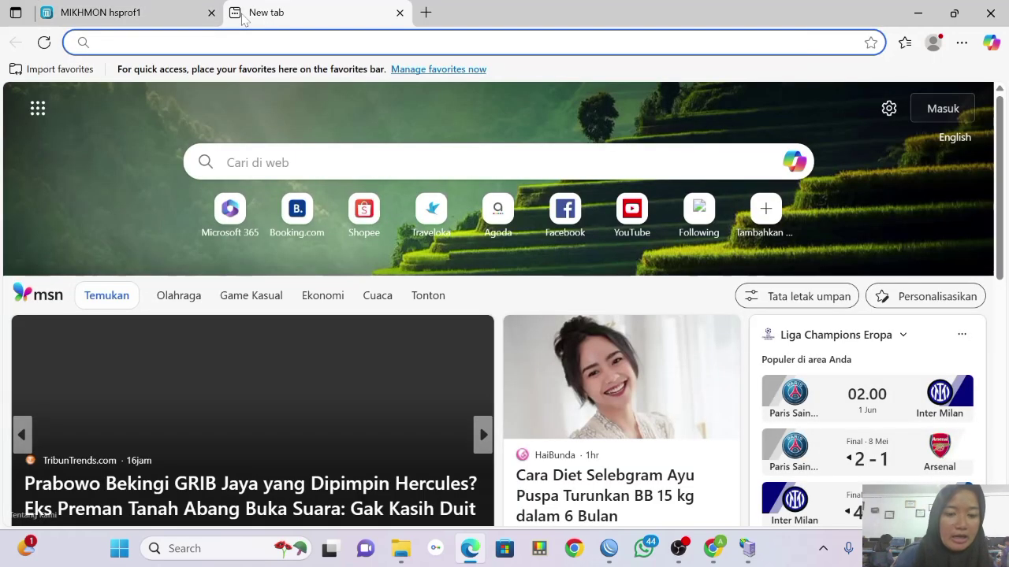
pyautogui.write('8.')
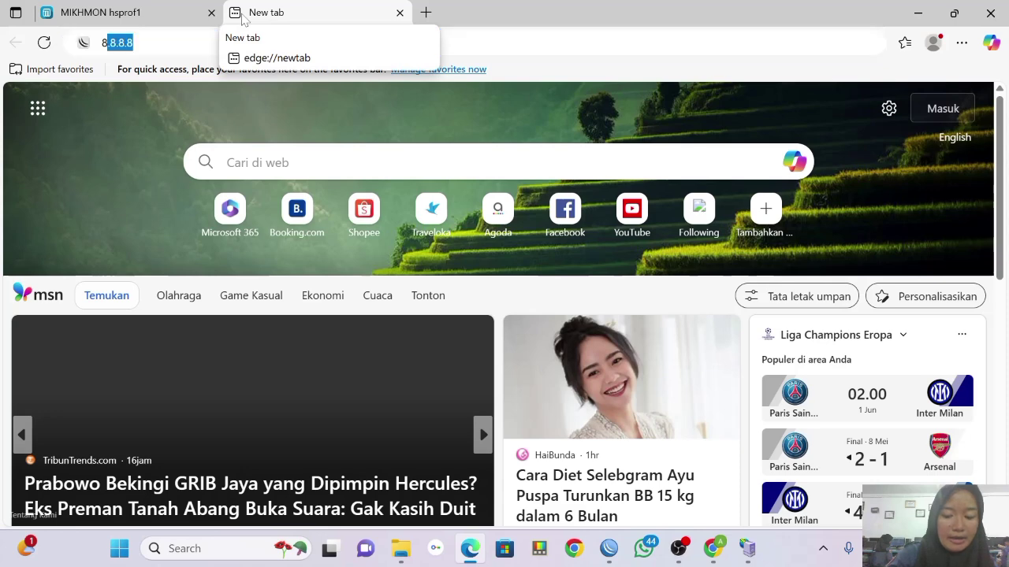
pyautogui.write('8.8.8')
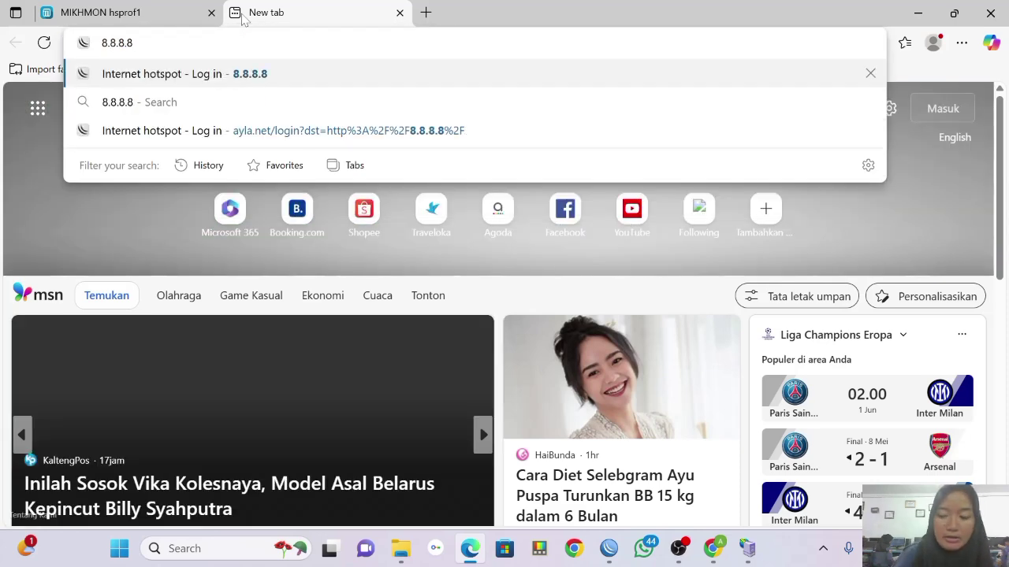
pyautogui.press('Return')
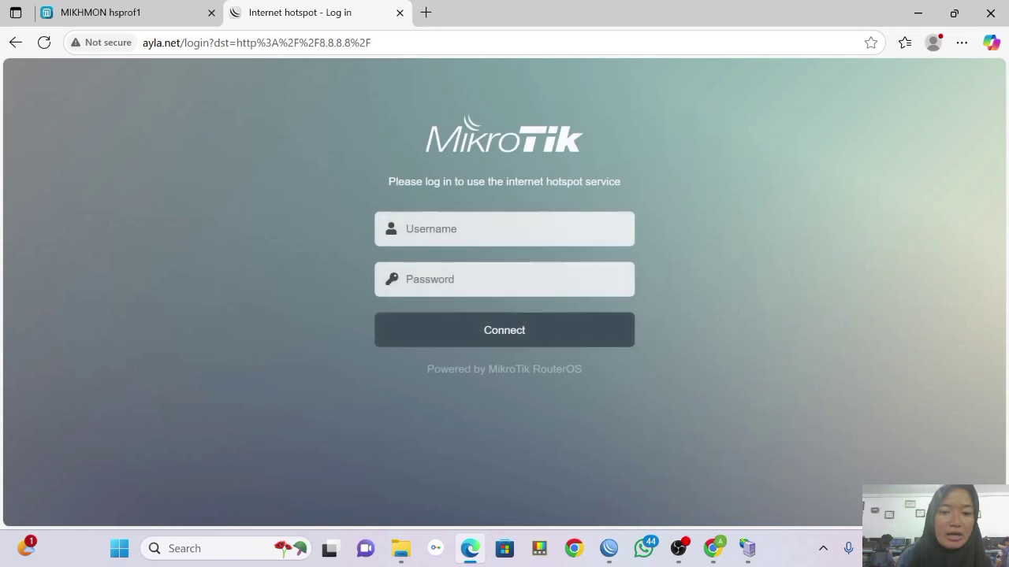
# Log in with the generated voucher's username and password, declining to save the password.
pyautogui.click(429, 229)
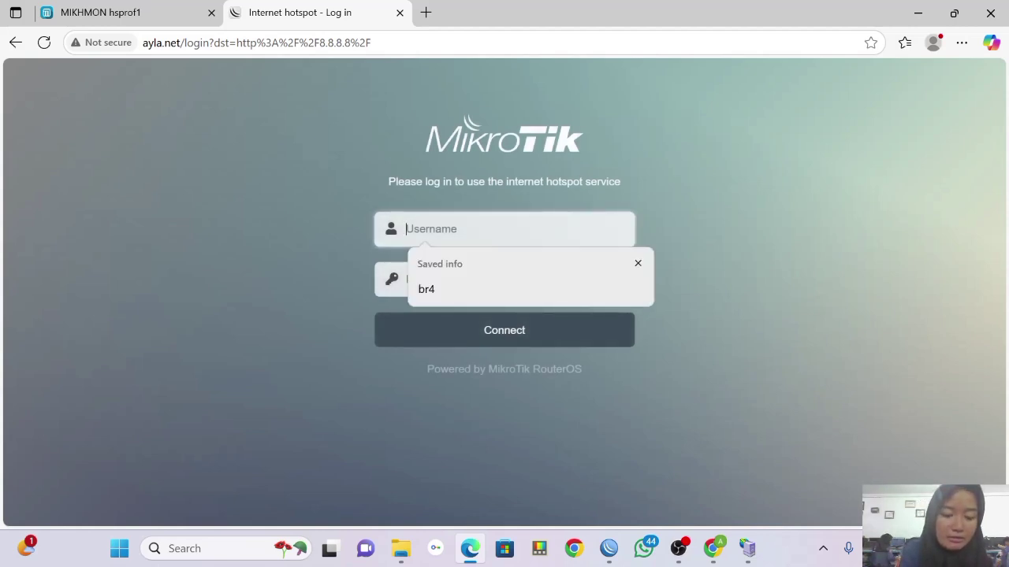
pyautogui.write('hw7')
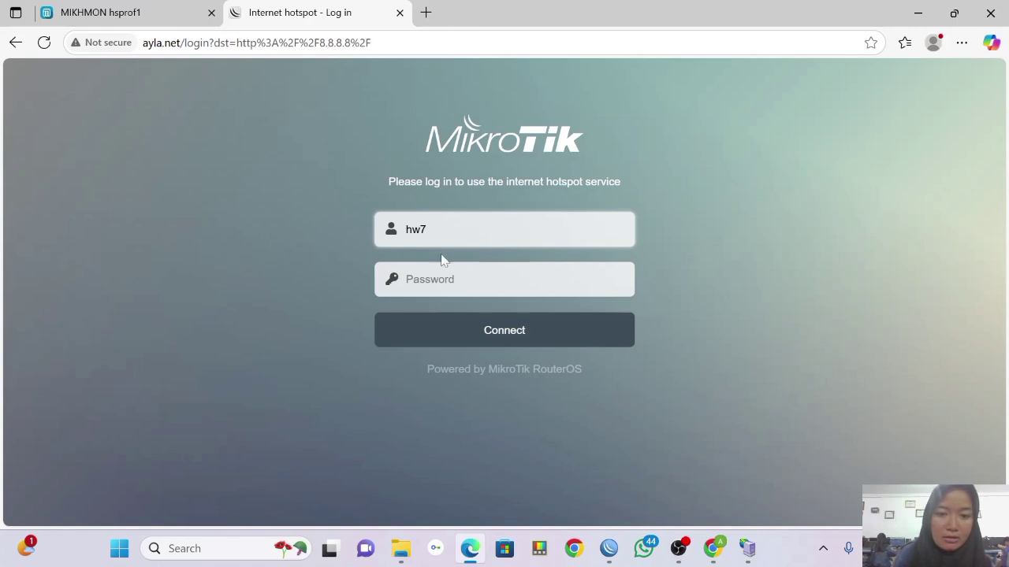
pyautogui.press('Tab')
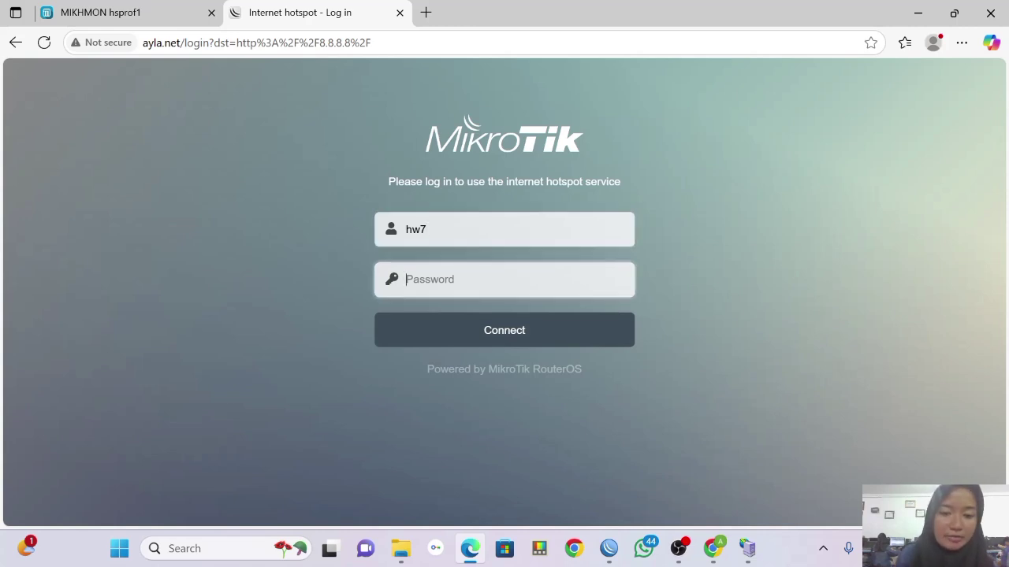
pyautogui.write('hw7')
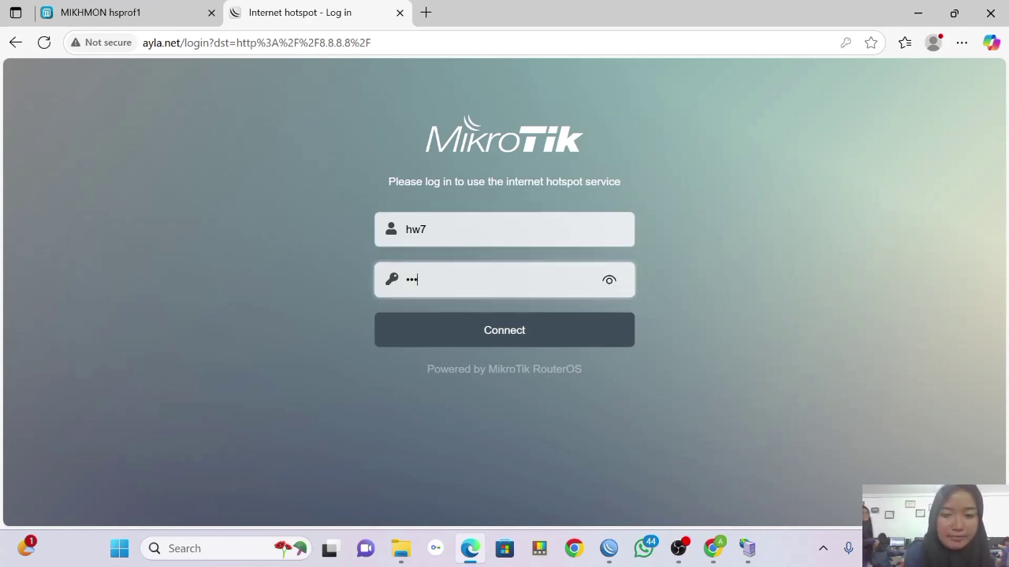
pyautogui.click(486, 331)
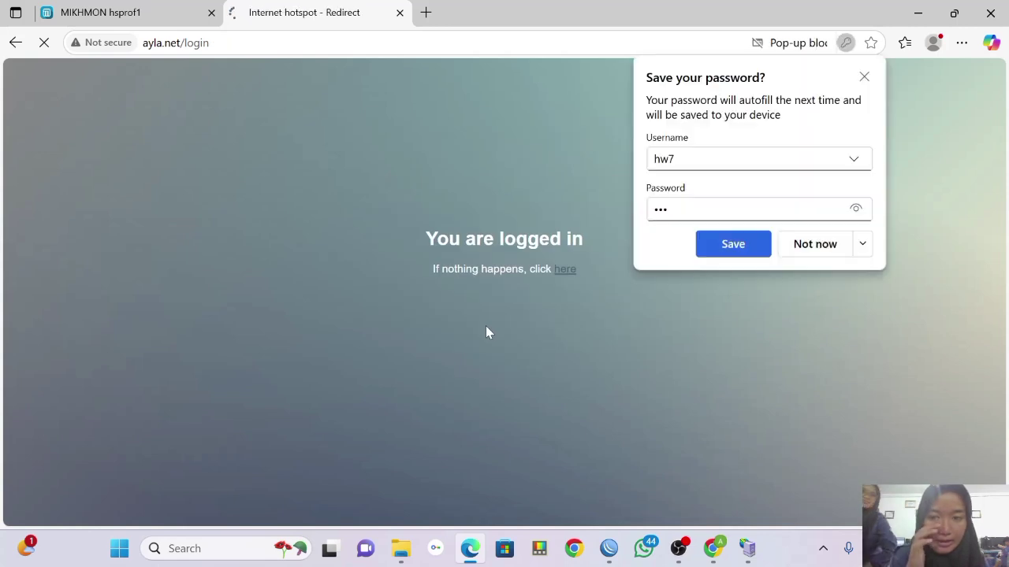
pyautogui.click(864, 76)
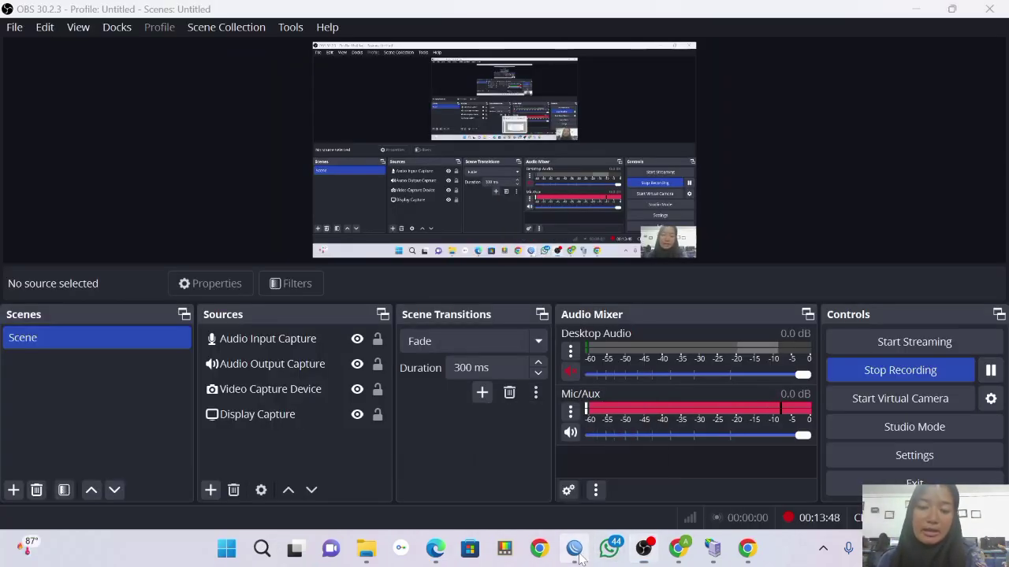
# Start a System Reset Configuration with No Default Configuration and Do Not Backup ticked.
pyautogui.click(573, 549)
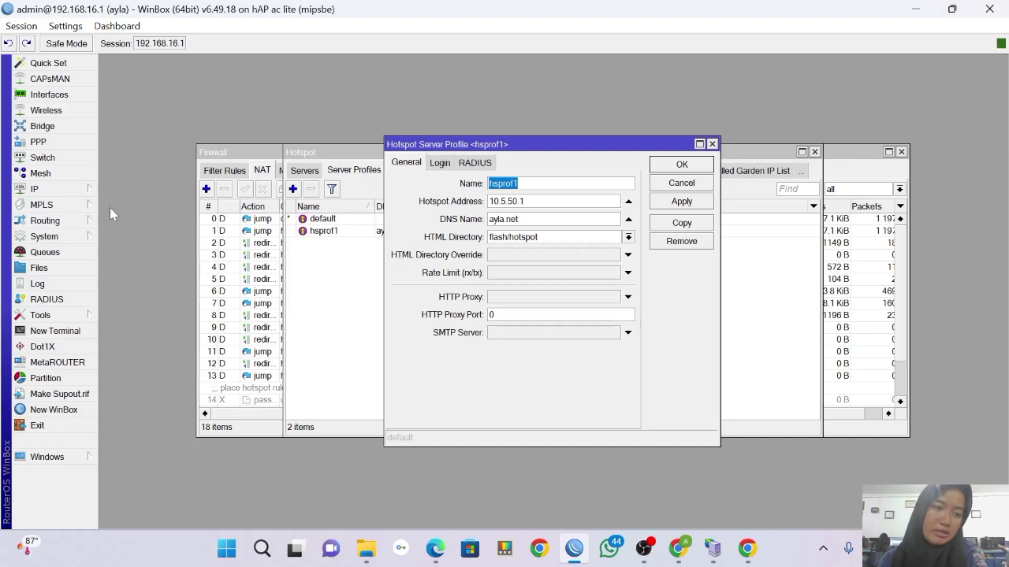
pyautogui.click(82, 238)
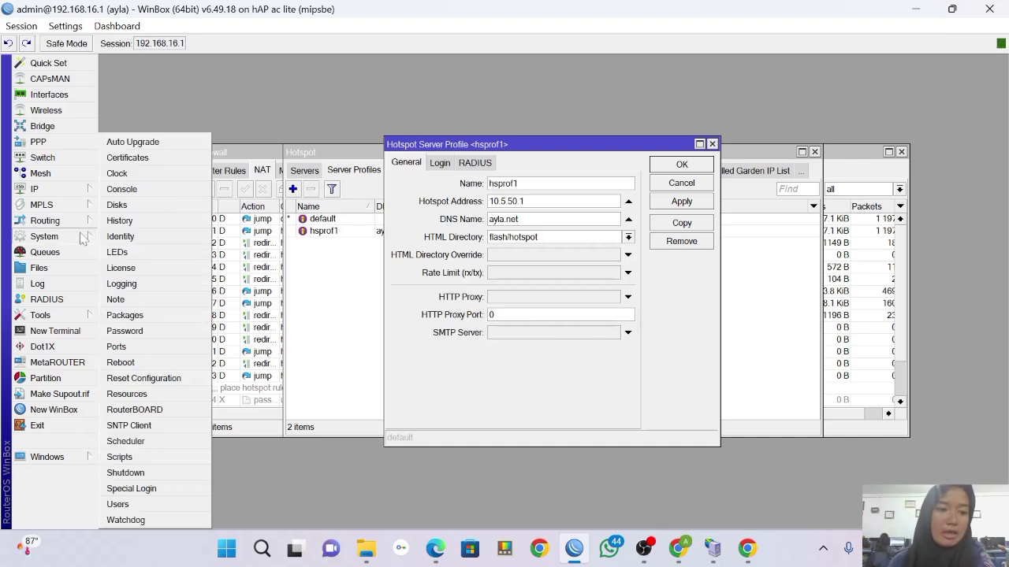
pyautogui.click(157, 378)
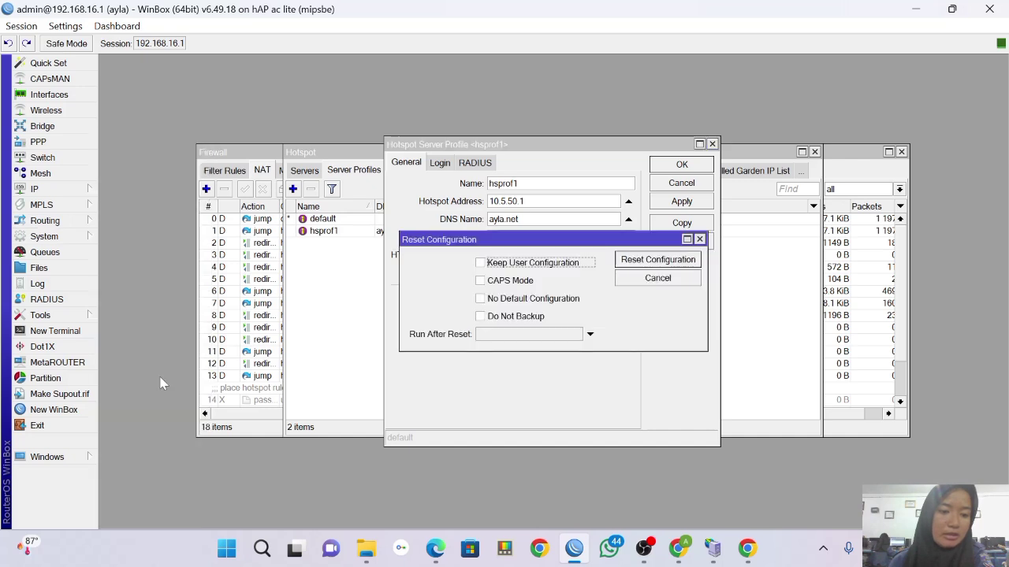
pyautogui.click(480, 299)
pyautogui.click(480, 316)
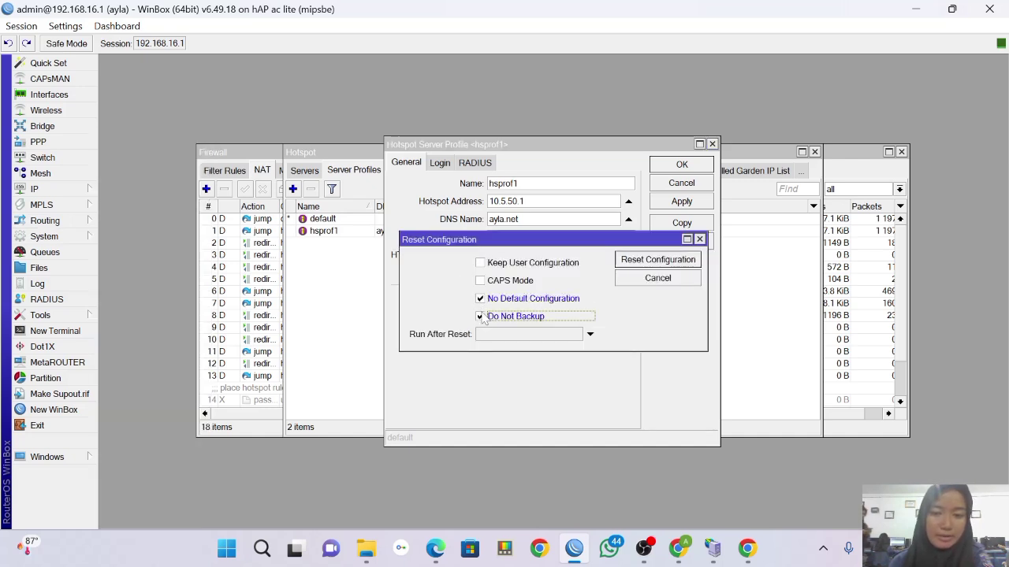
pyautogui.click(640, 265)
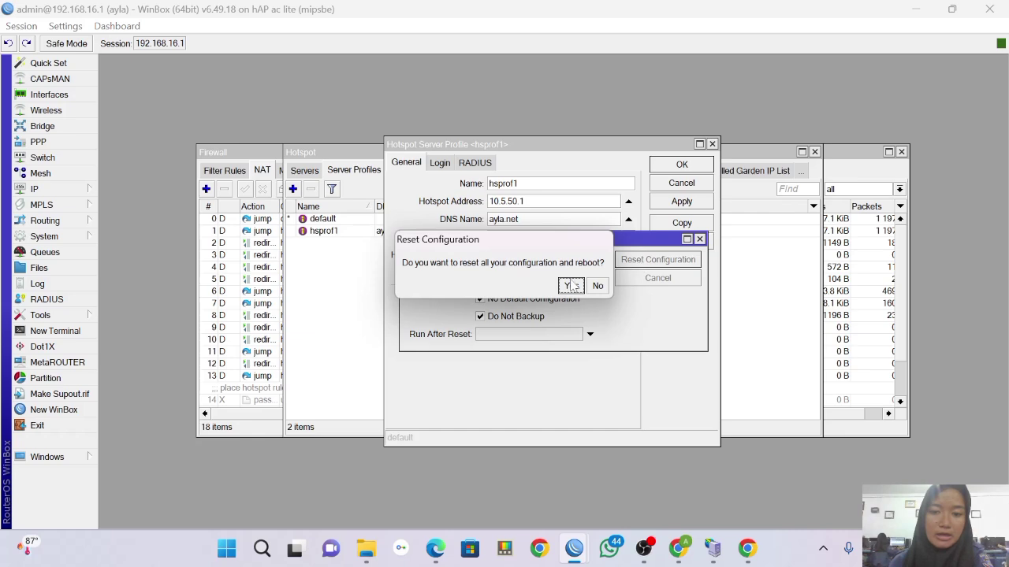
# Confirm the reset and reboot, cancel the reconnection, and refresh the neighbour list.
pyautogui.click(571, 285)
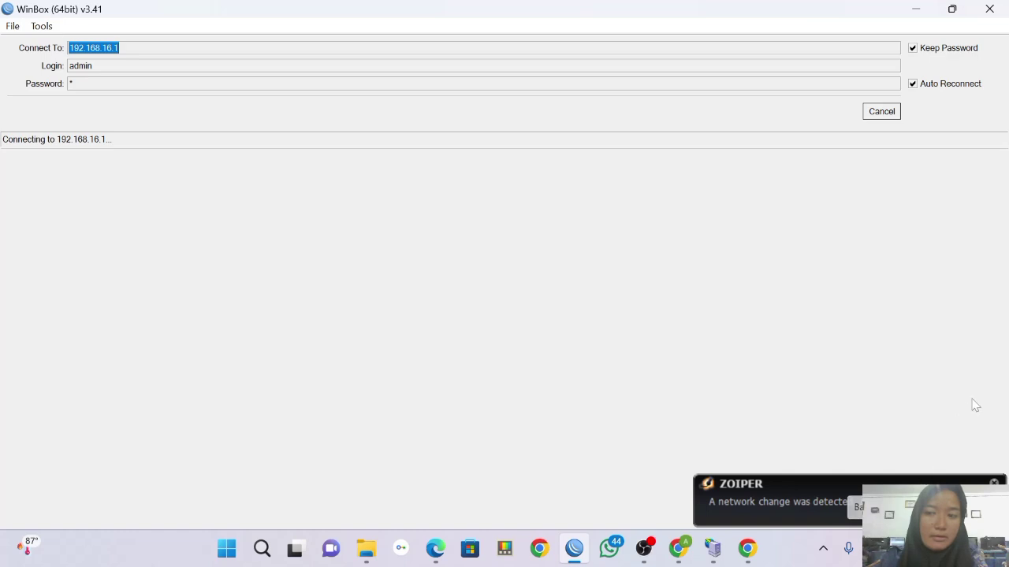
pyautogui.click(882, 112)
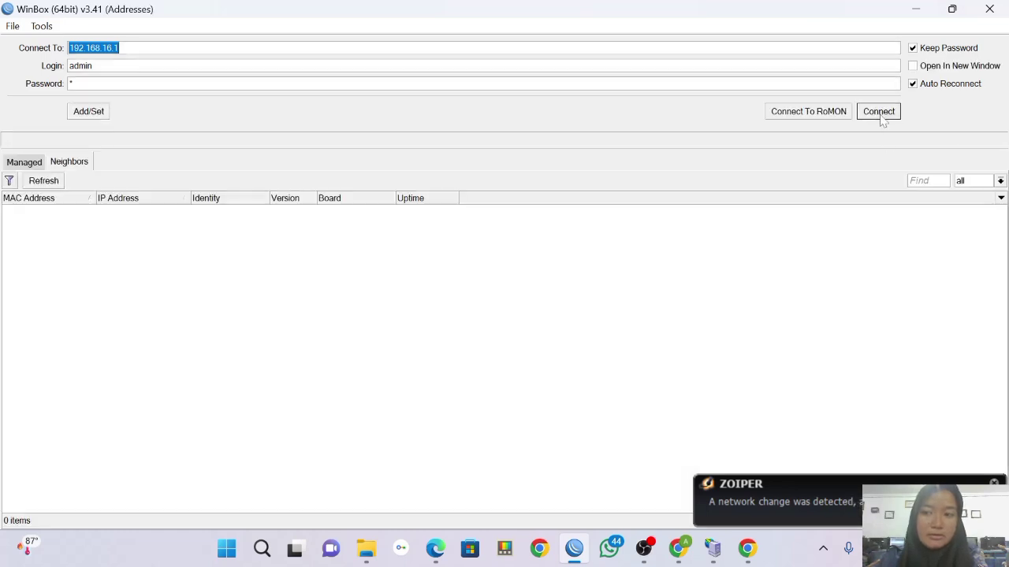
pyautogui.click(60, 180)
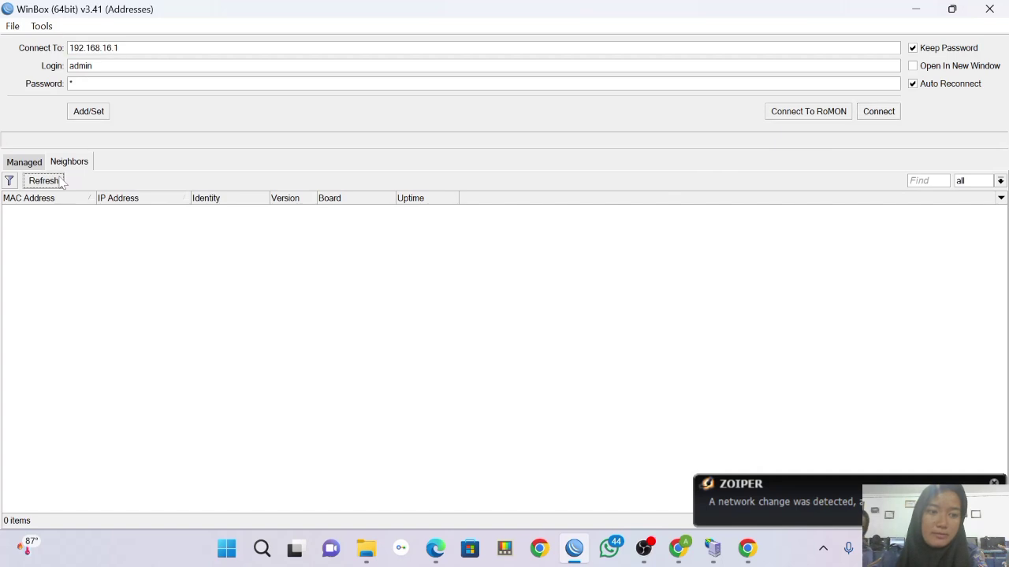